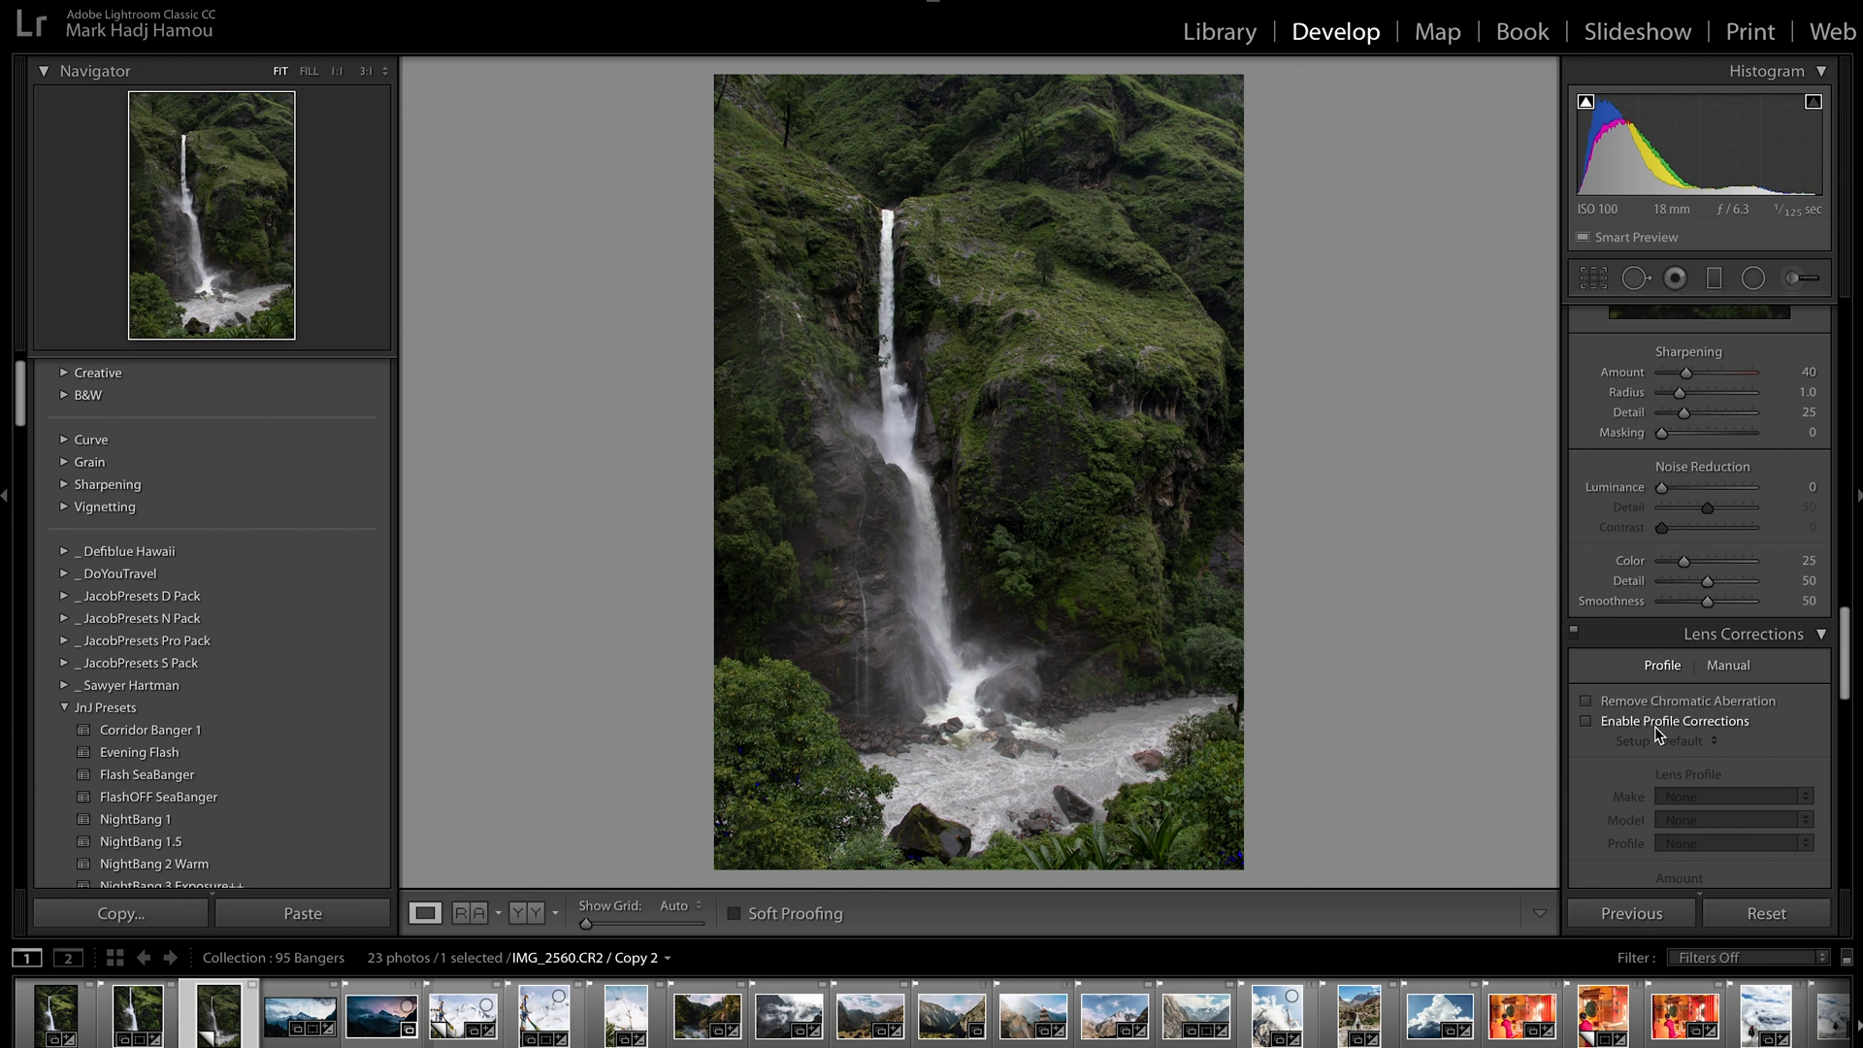
Enable chromatic aberration removal and lens profile corrections for the waterfall photo
click(1650, 723)
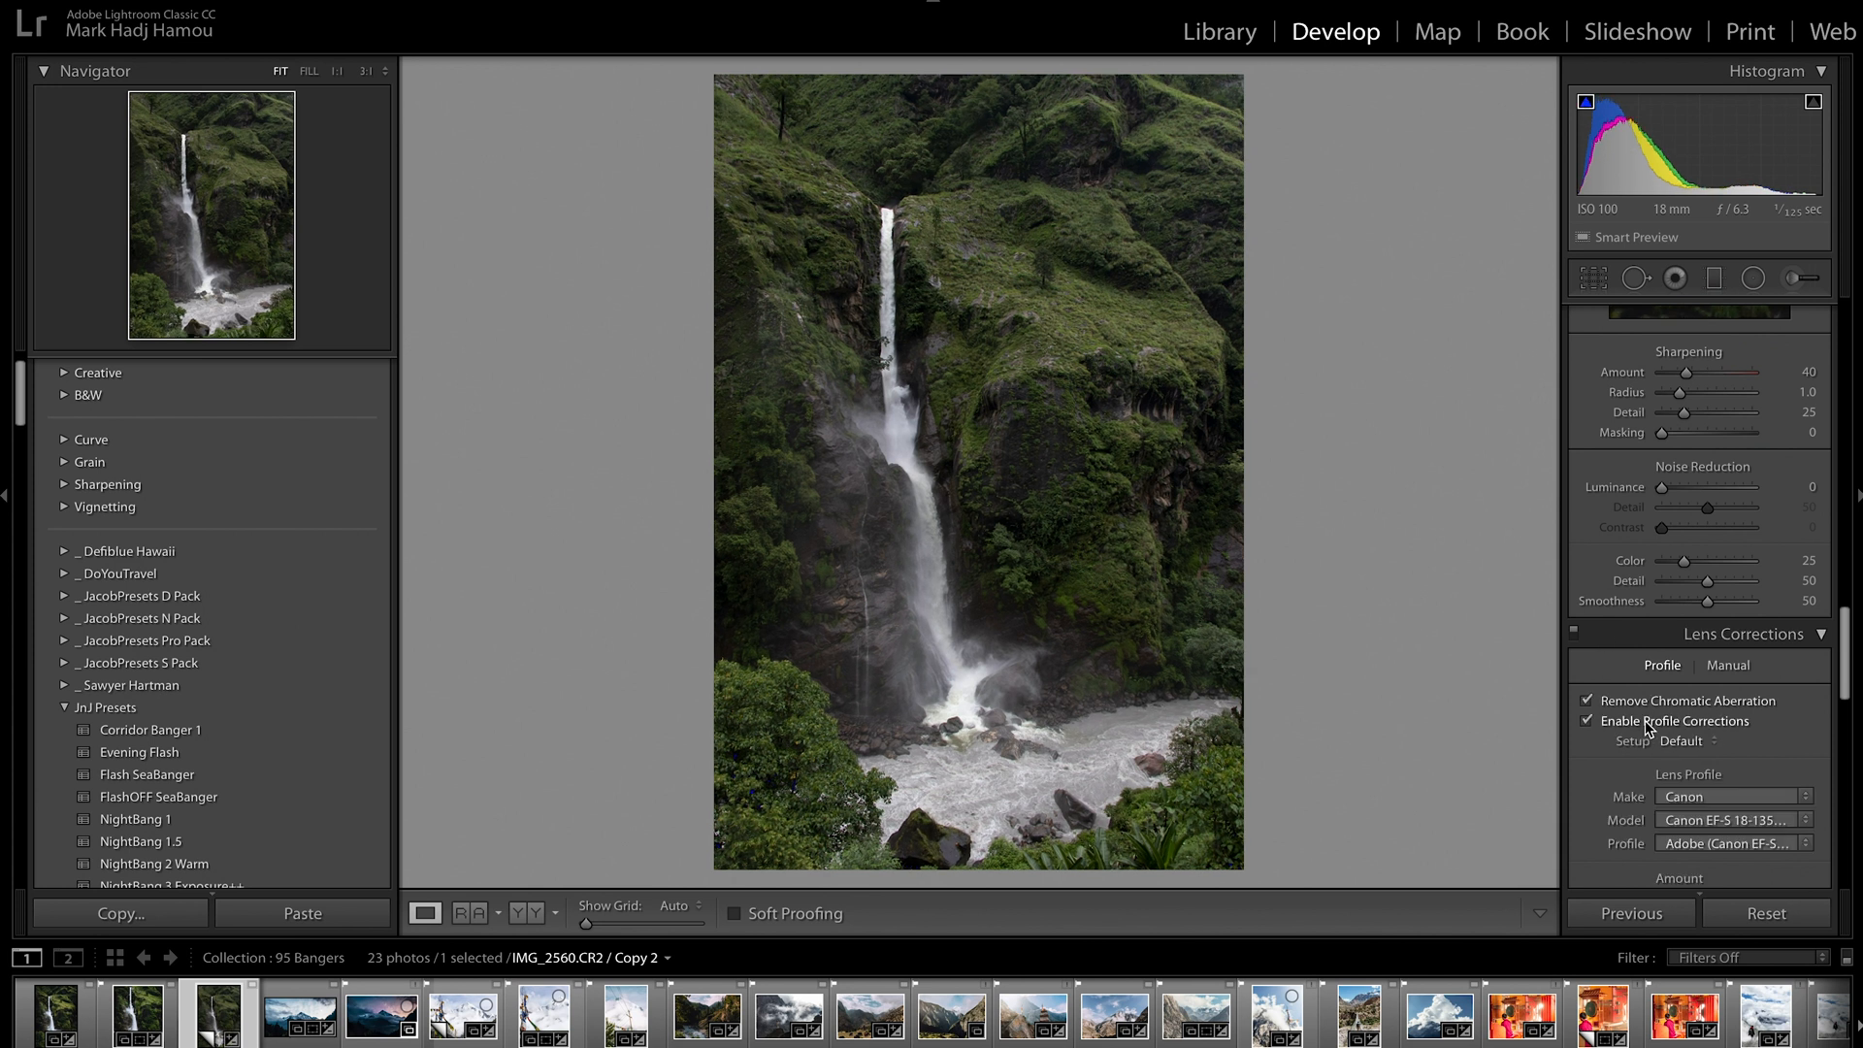
Set Highlights to −100, Shadows to −30, Whites to +59, Blacks to −20 and Clarity to +20
scroll(1639, 679, up, 5)
scroll(1622, 632, up, 5)
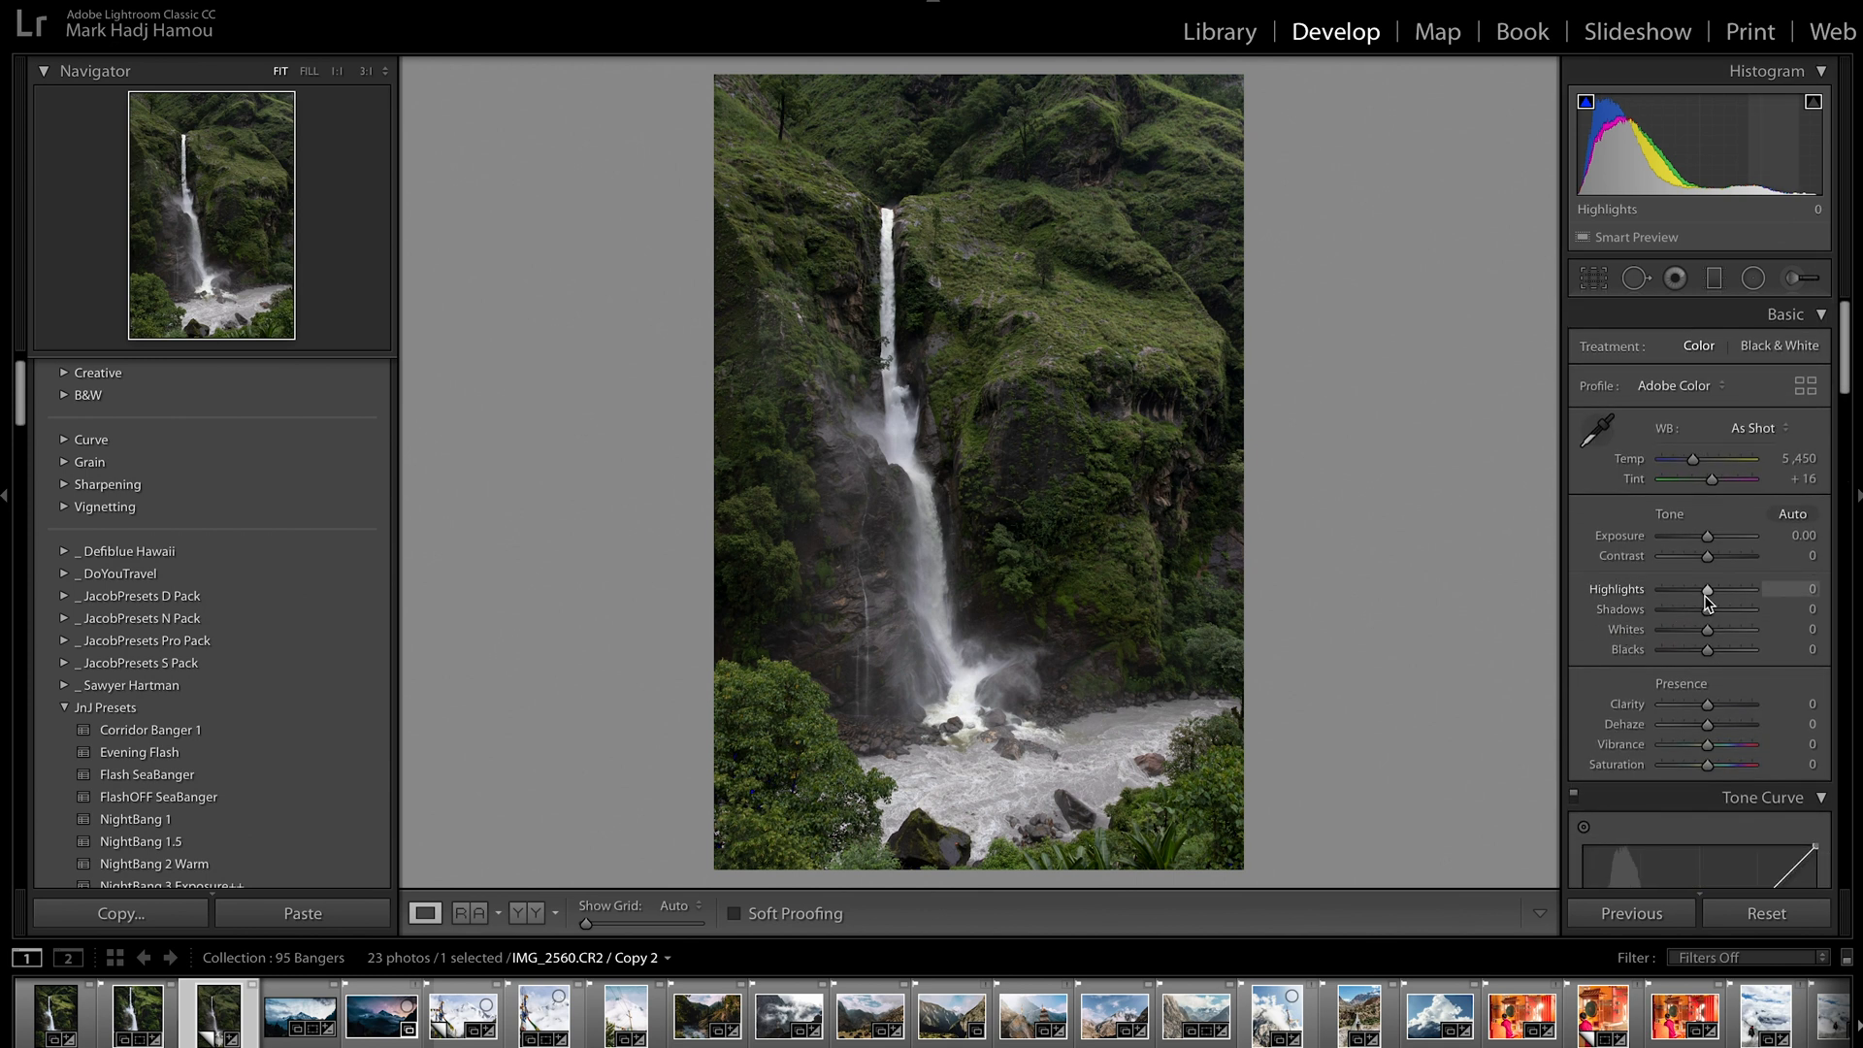
drag(1707, 592, 1626, 591)
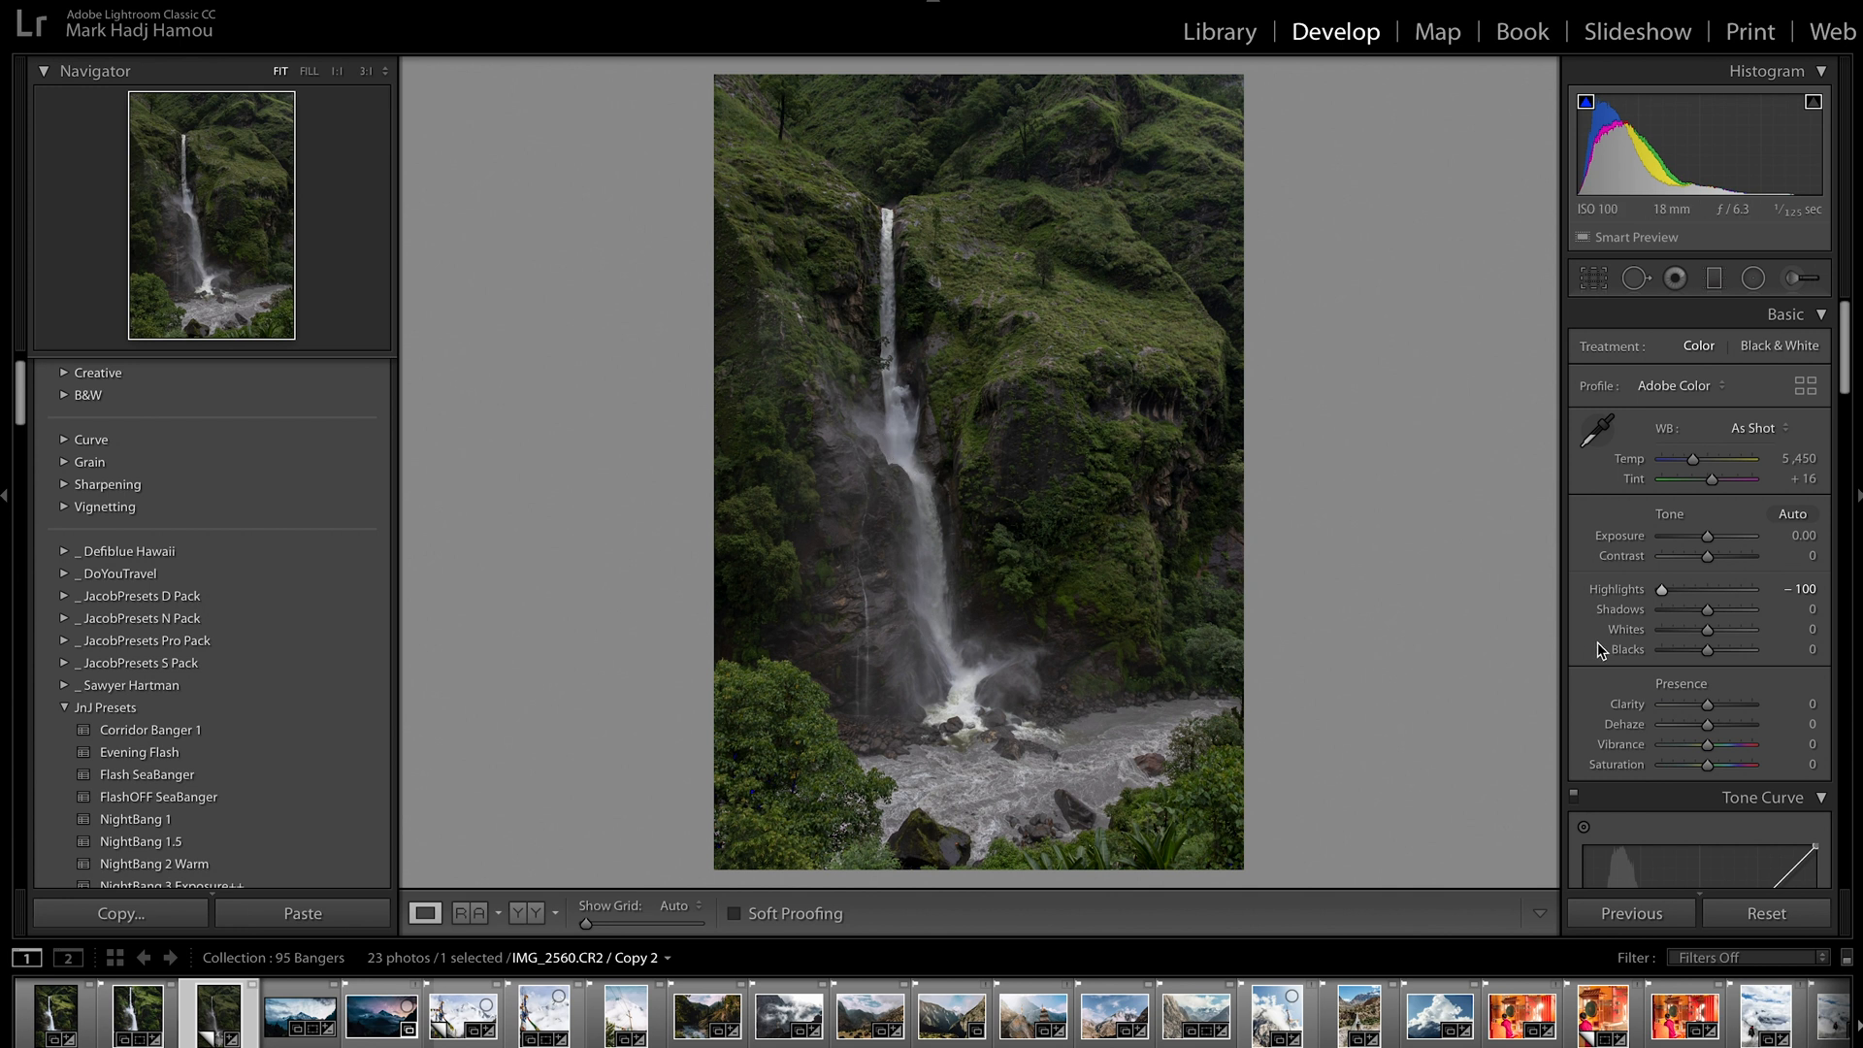
drag(1713, 614, 1691, 615)
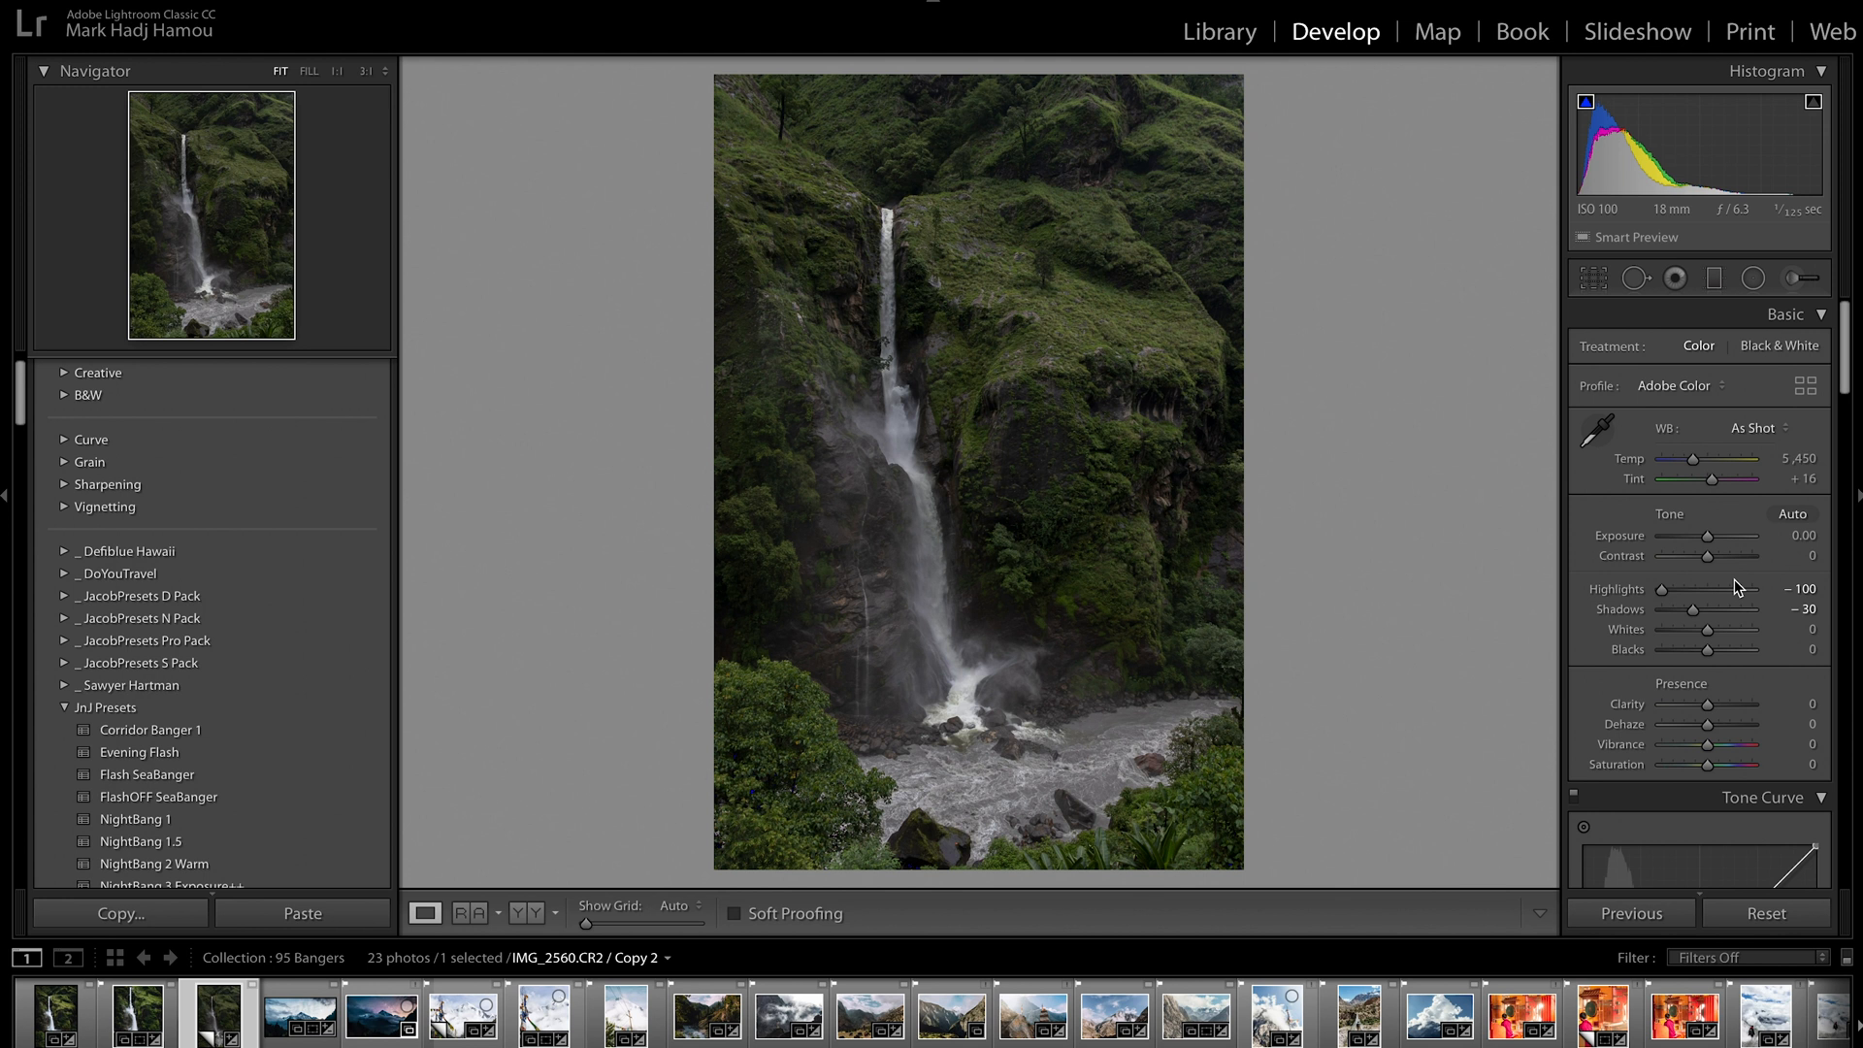
drag(1707, 632, 1734, 638)
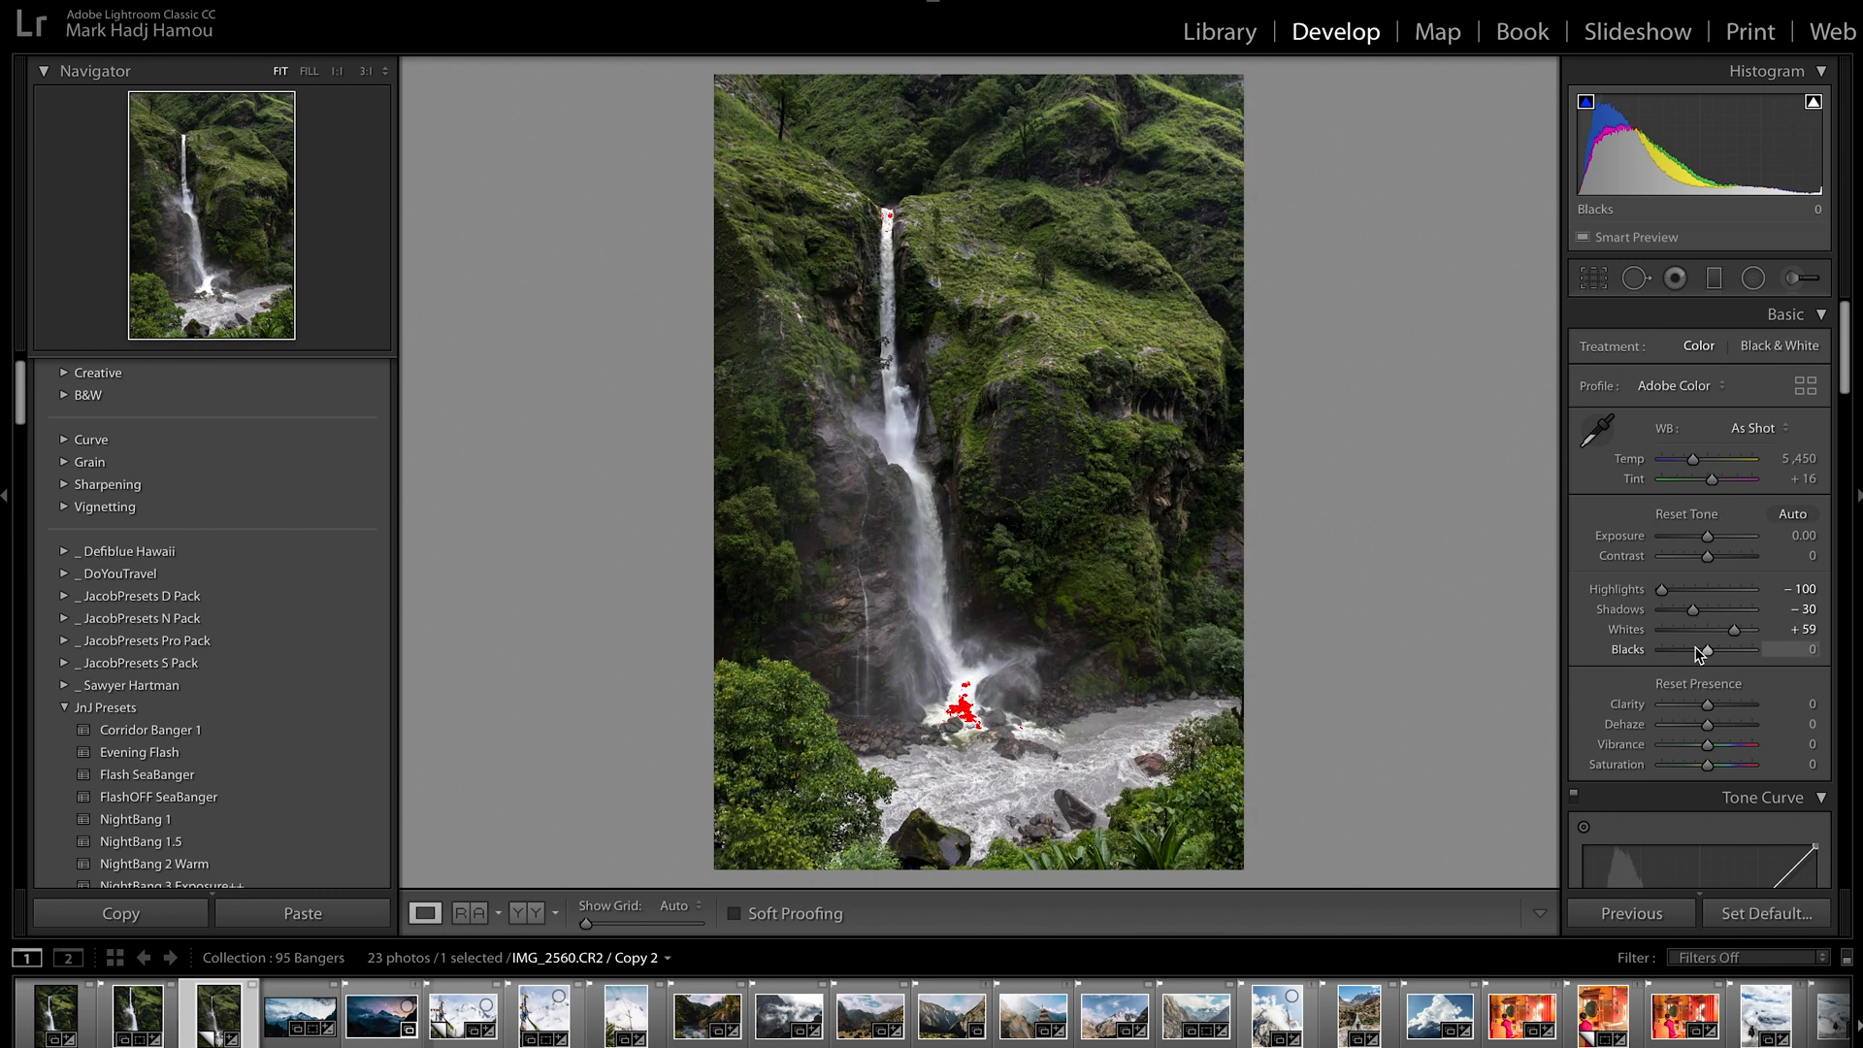
drag(1704, 649, 1698, 650)
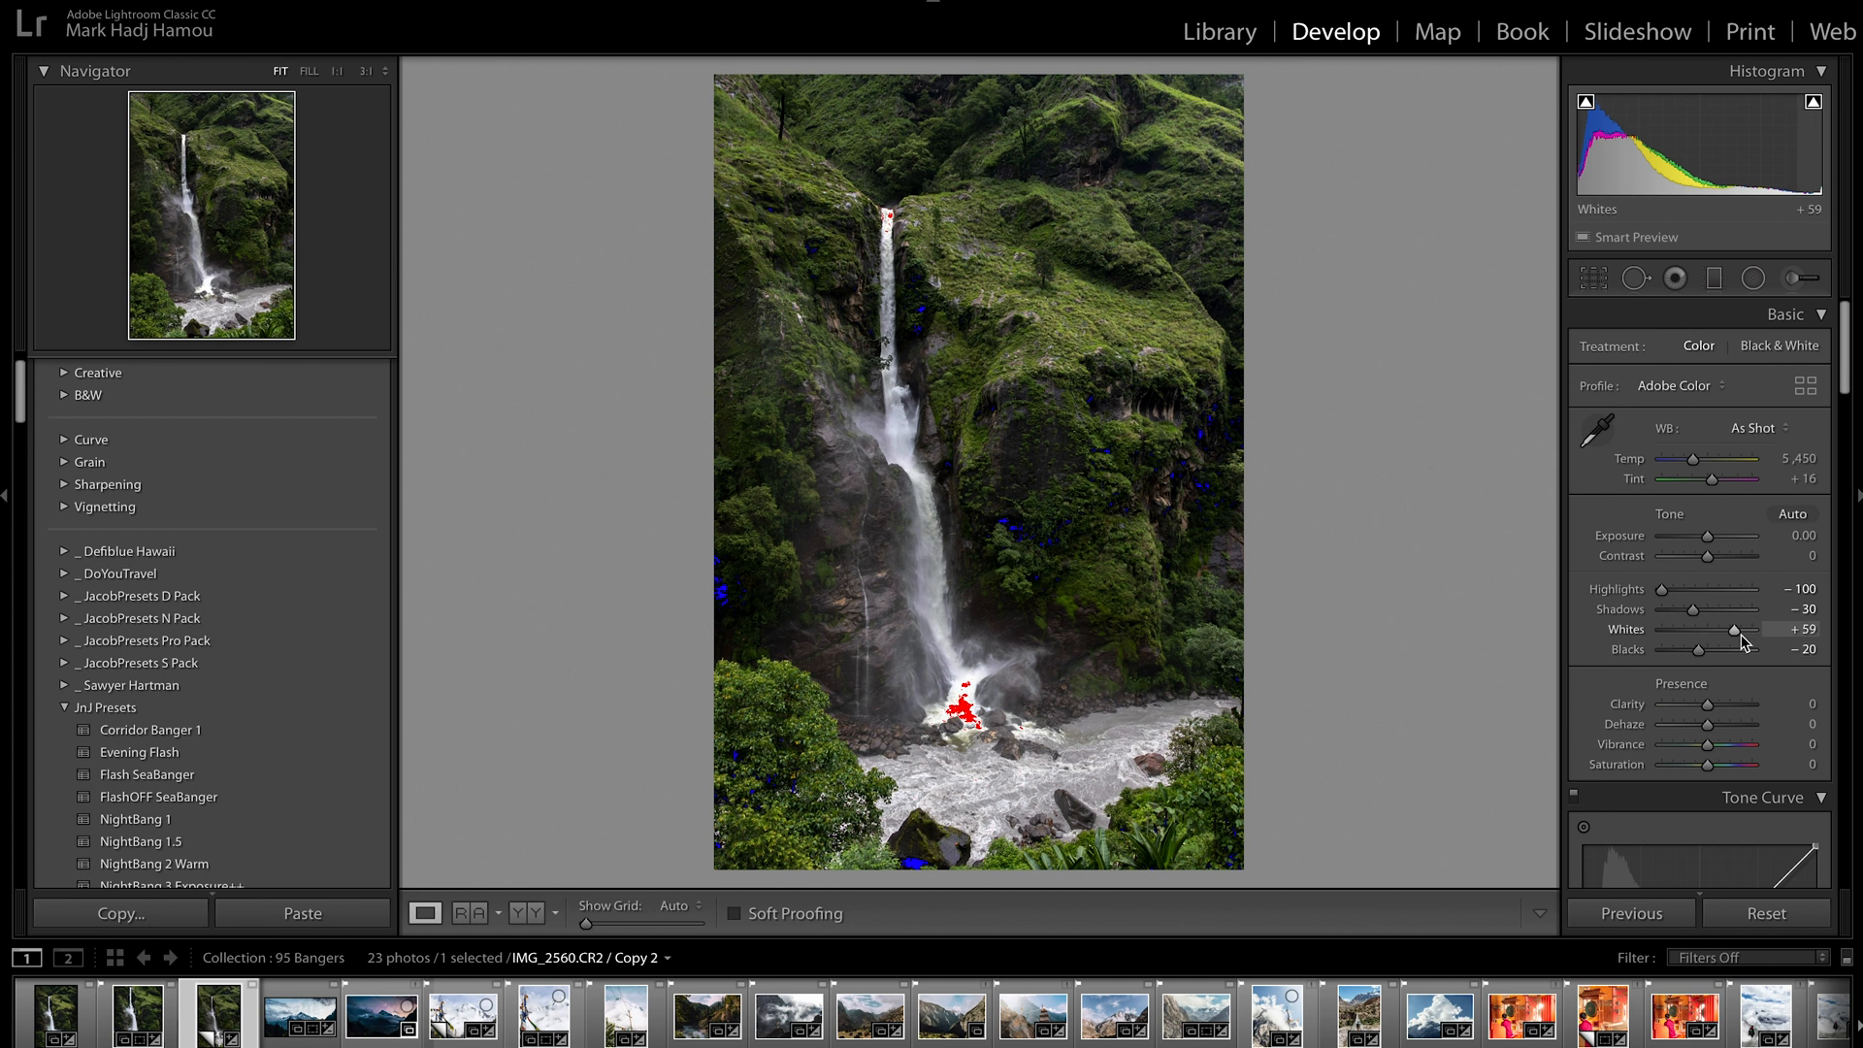
drag(1712, 702, 1718, 708)
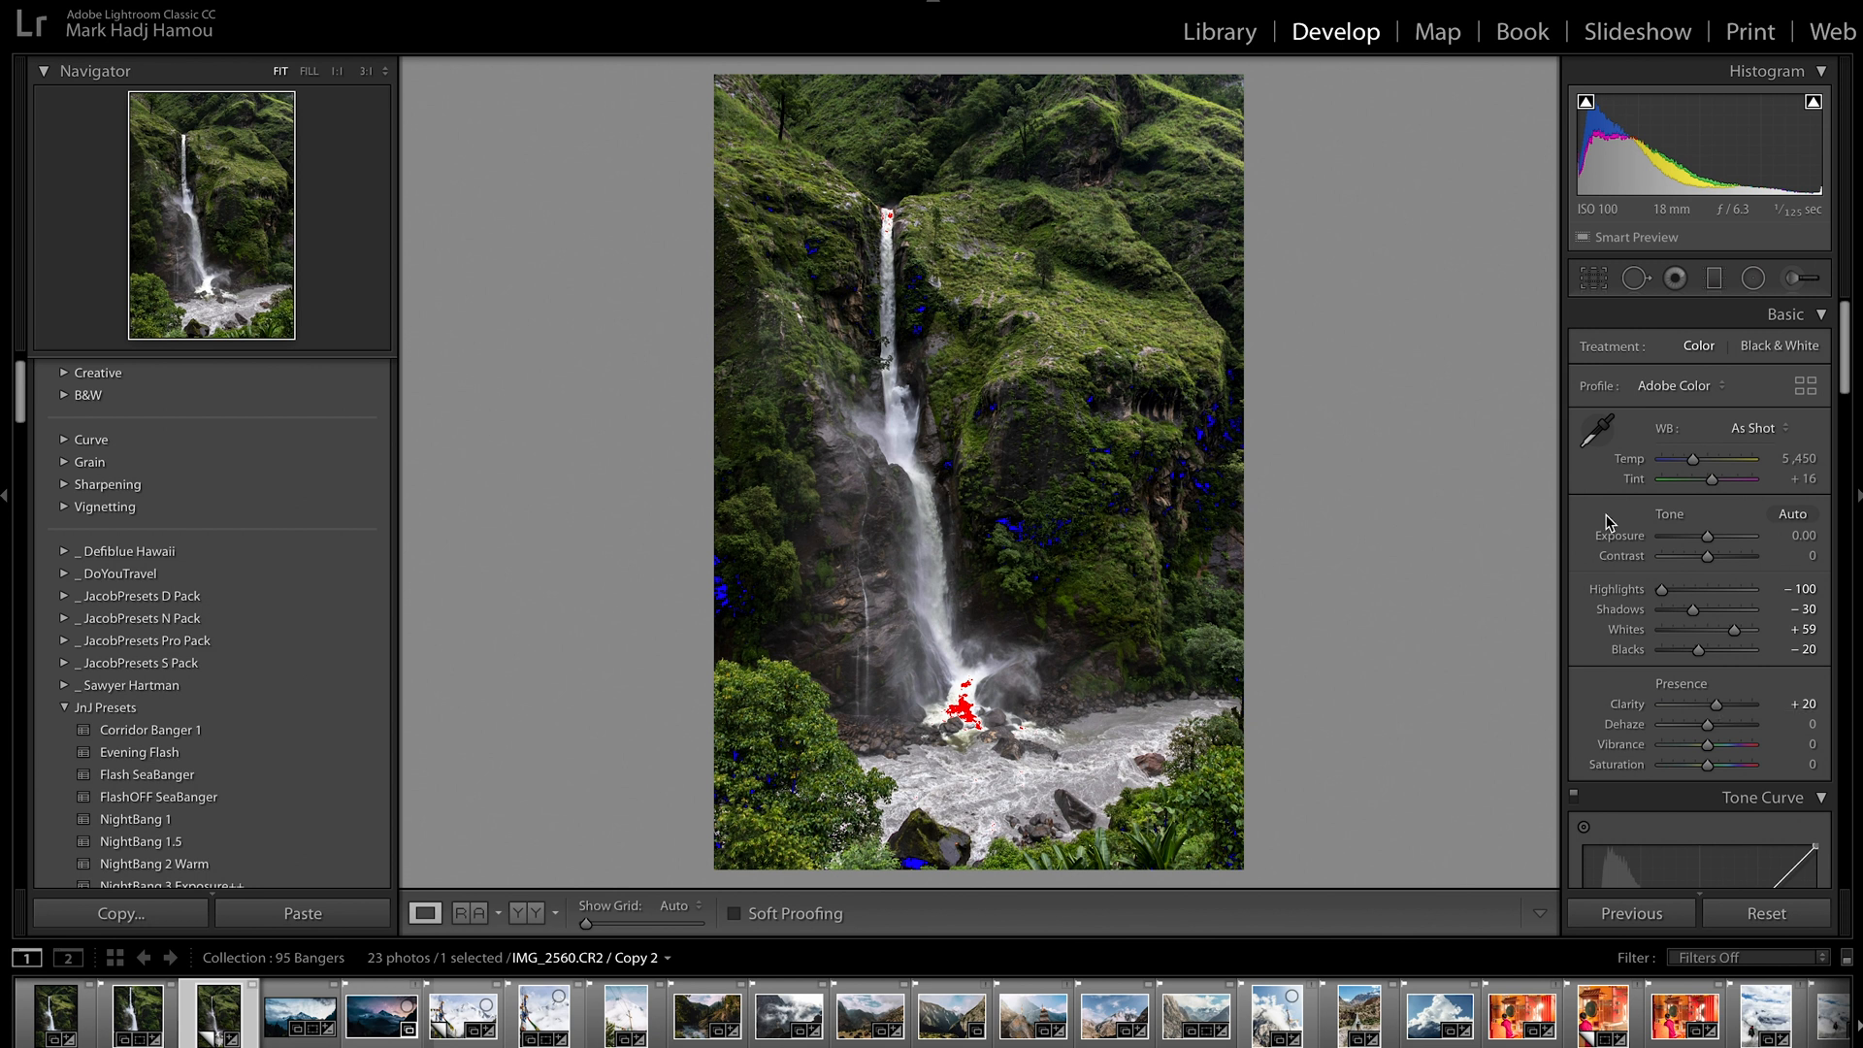
Sample the white balance from the mist at the waterfall's base and warm the temperature to 5,906
click(1597, 430)
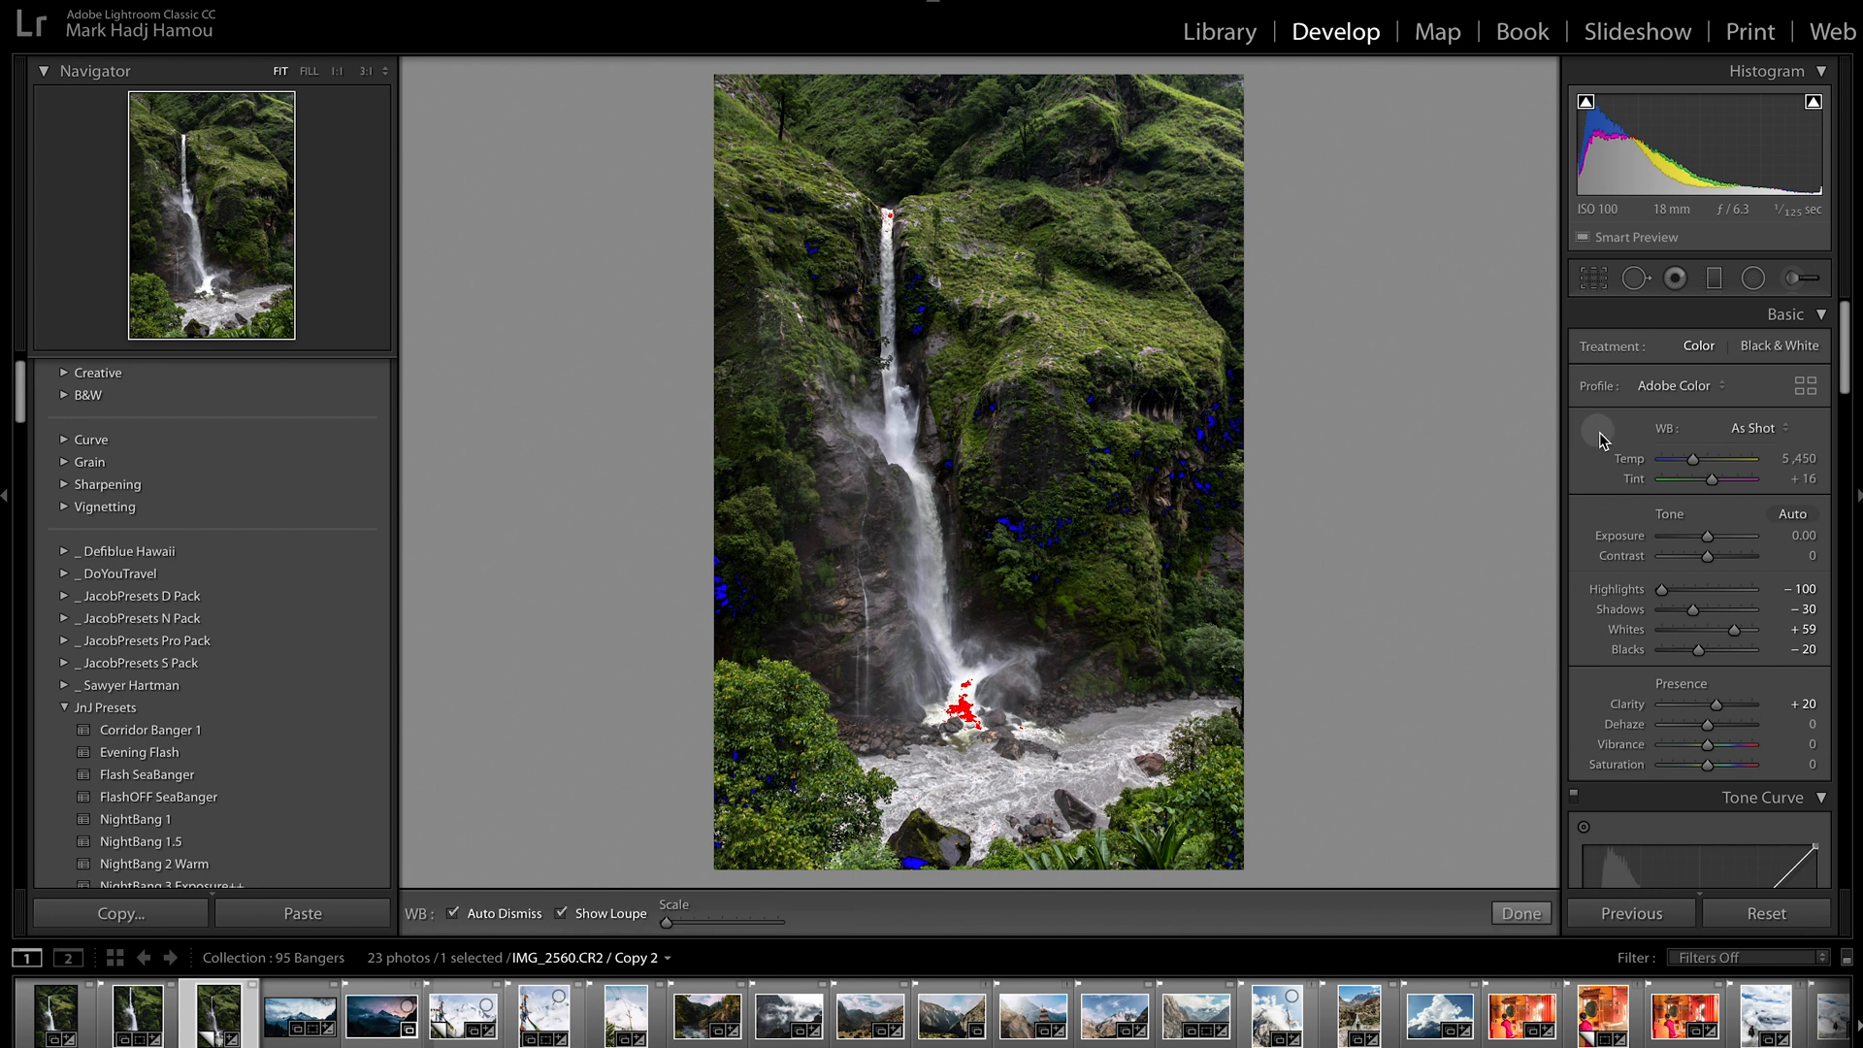
click(975, 672)
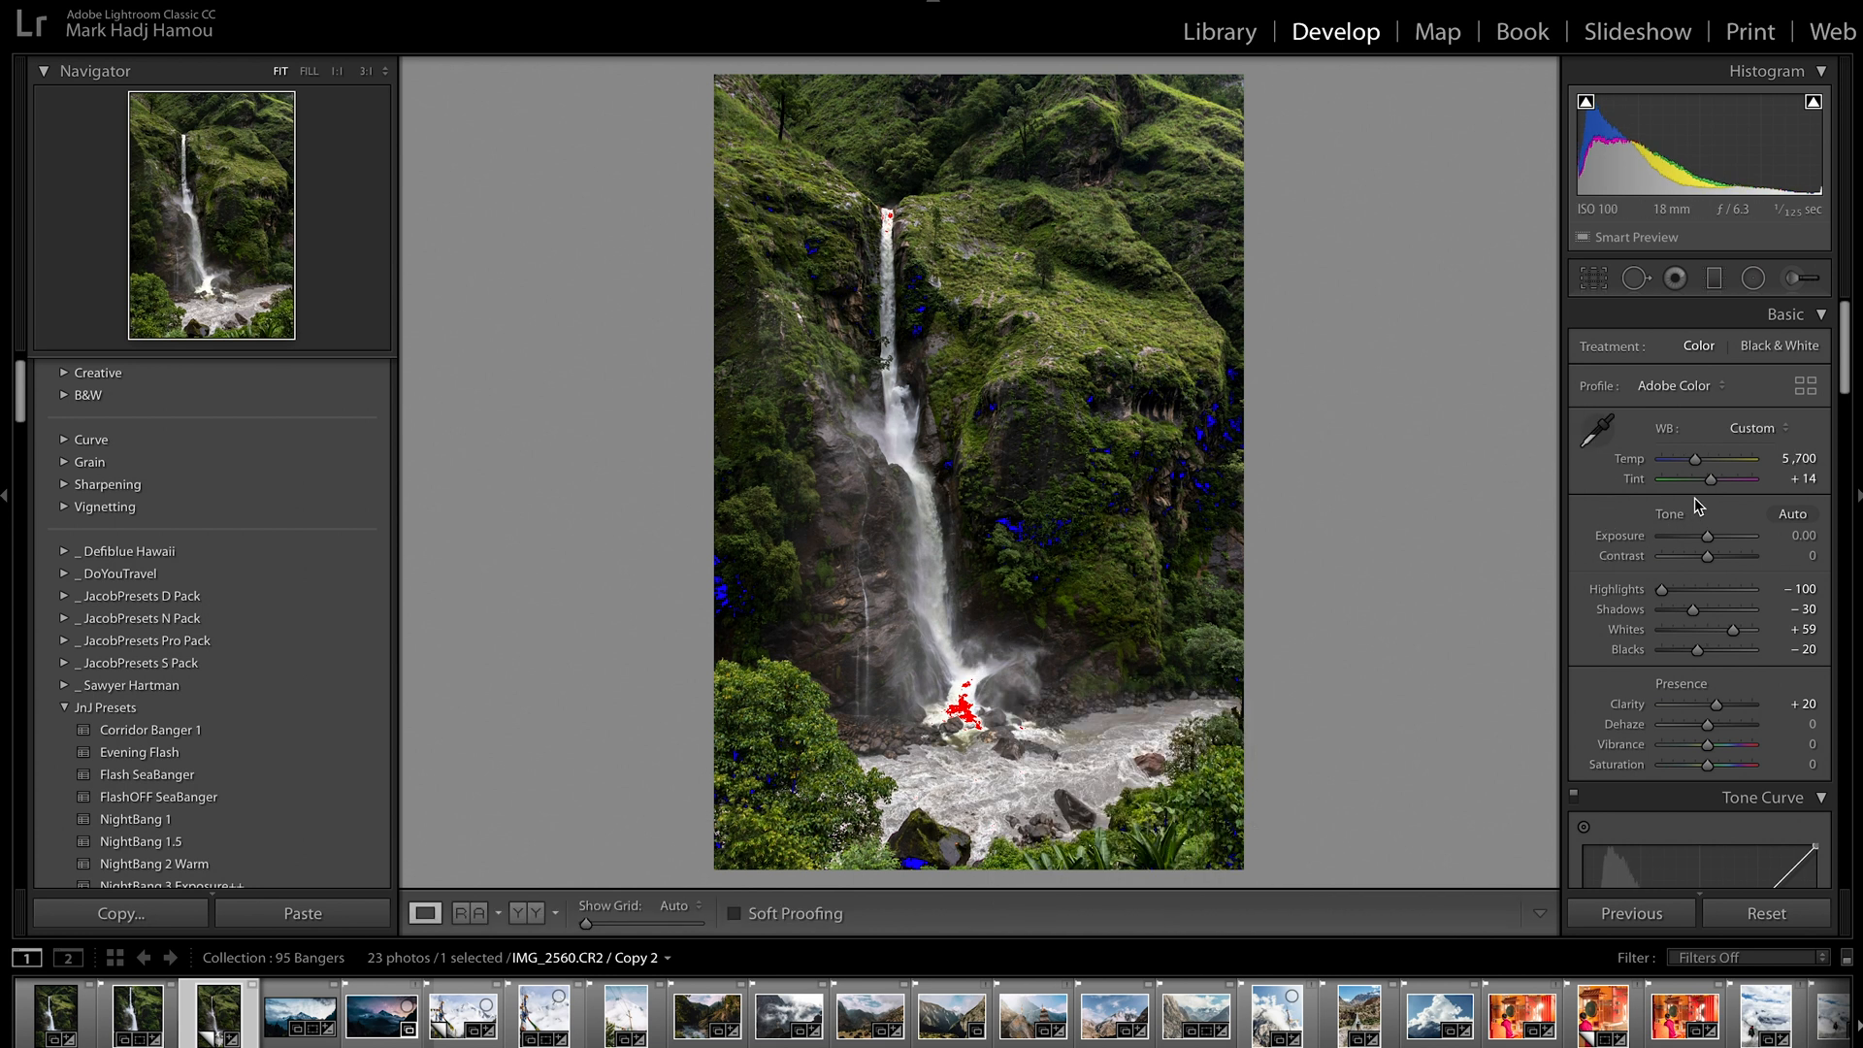
drag(1695, 461, 1699, 463)
Shape the RGB tone curve into a gentle S with three points and a raised black point, comparing it on and off
scroll(1616, 597, down, 4)
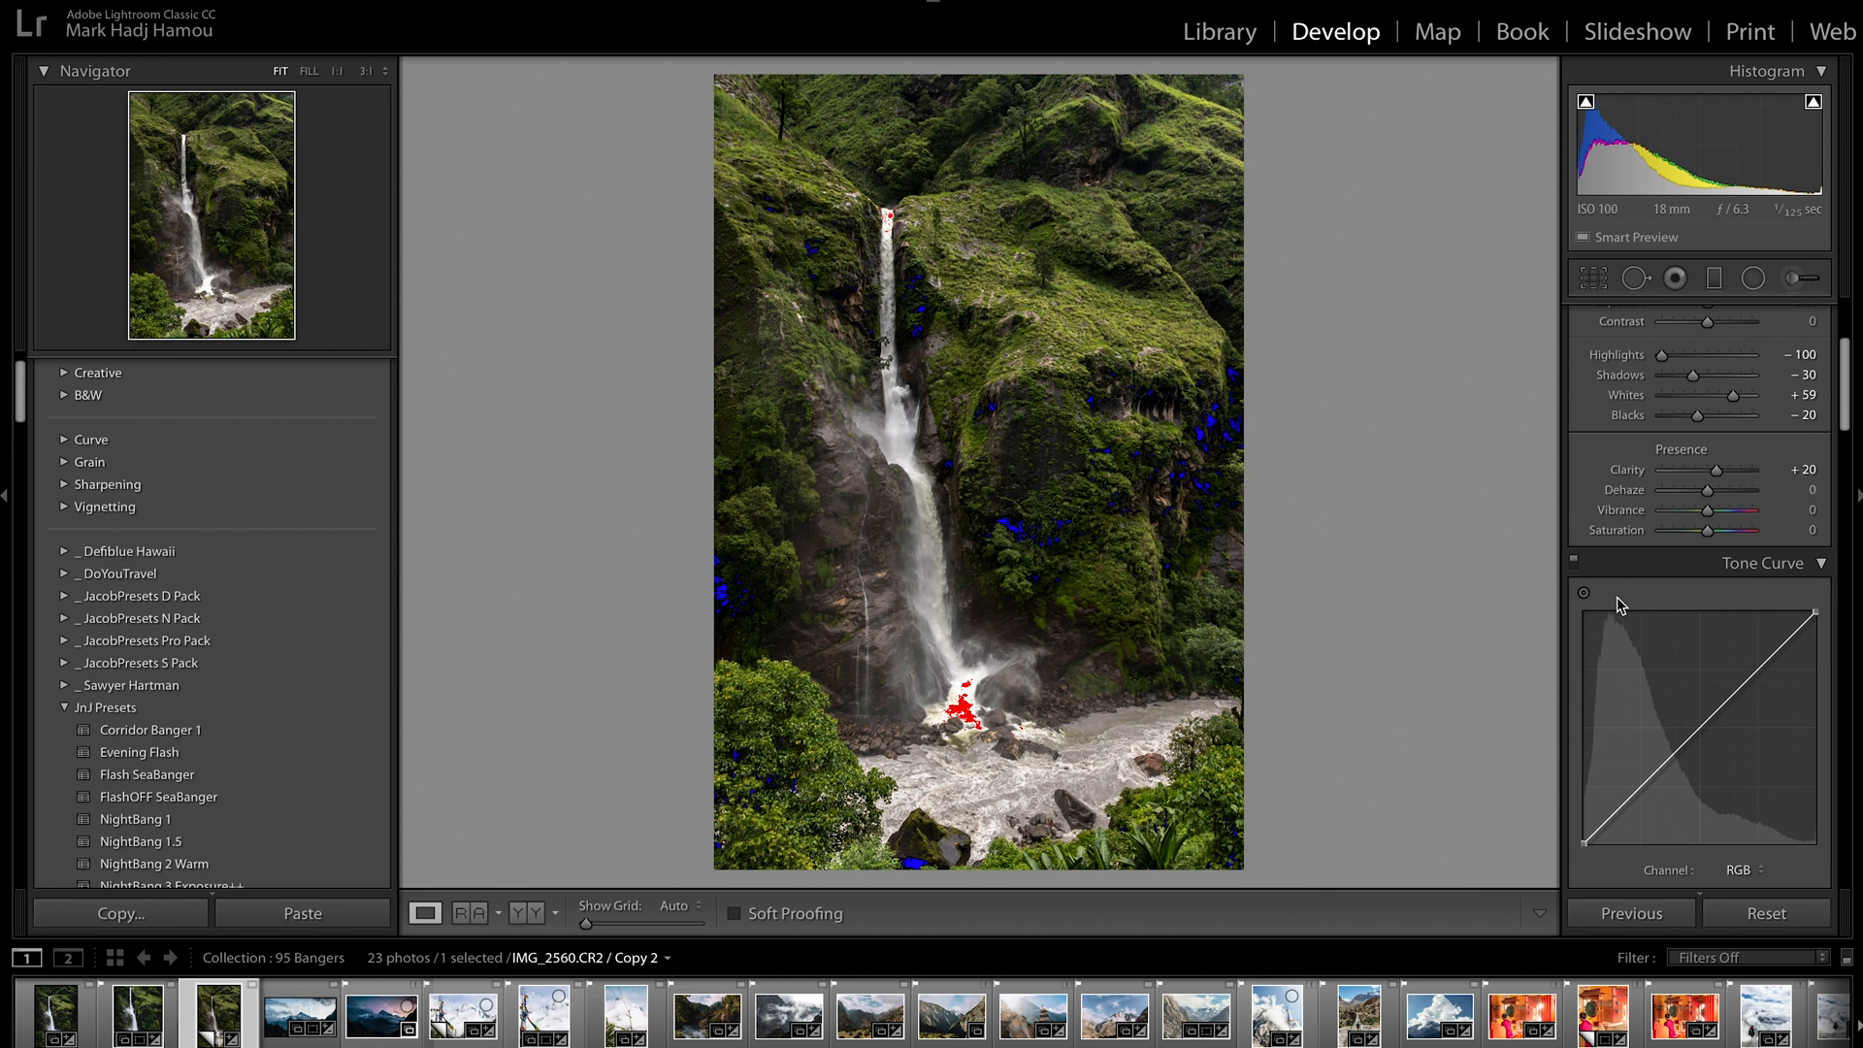
click(1646, 783)
click(1701, 726)
click(1766, 660)
drag(1587, 842, 1647, 798)
click(1761, 665)
drag(1648, 796, 1650, 798)
drag(1765, 663, 1765, 660)
click(1574, 562)
click(1573, 563)
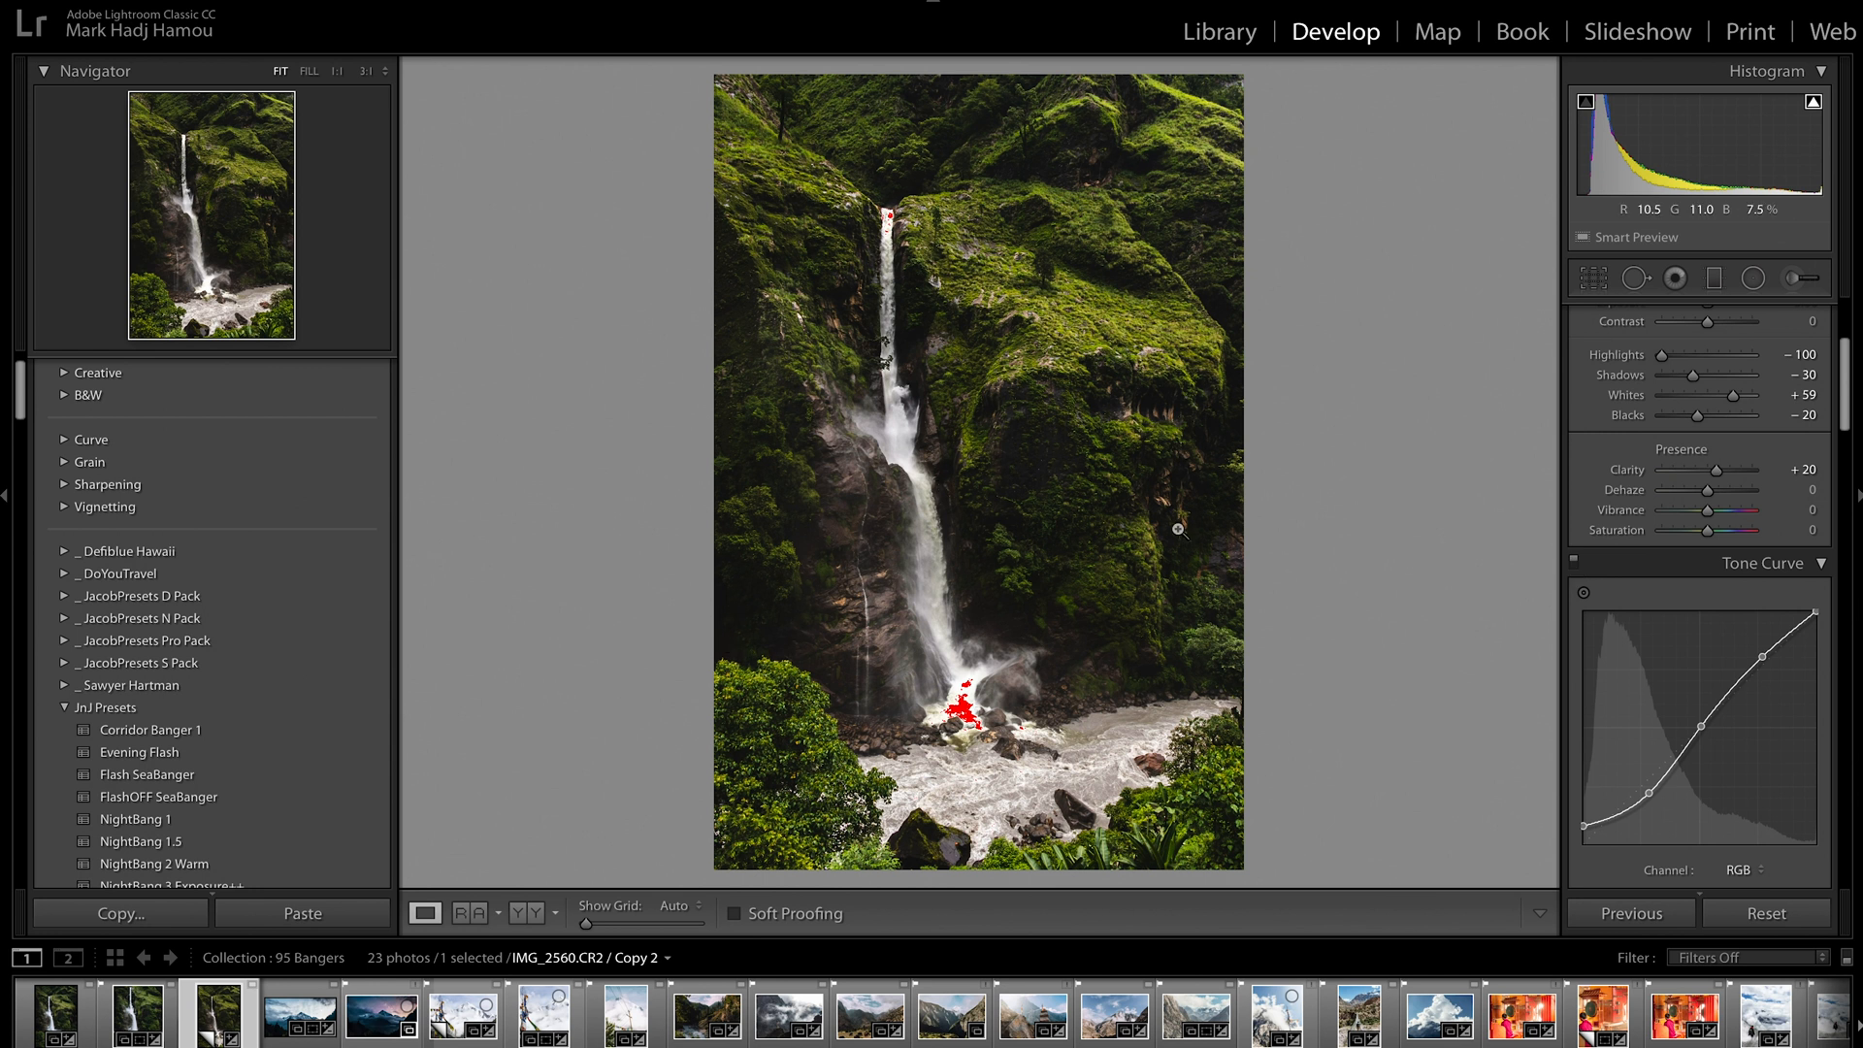
Shift the Yellow hue to +40 and the Green hue to −38, comparing the color adjustments on and off
scroll(1624, 560, down, 1)
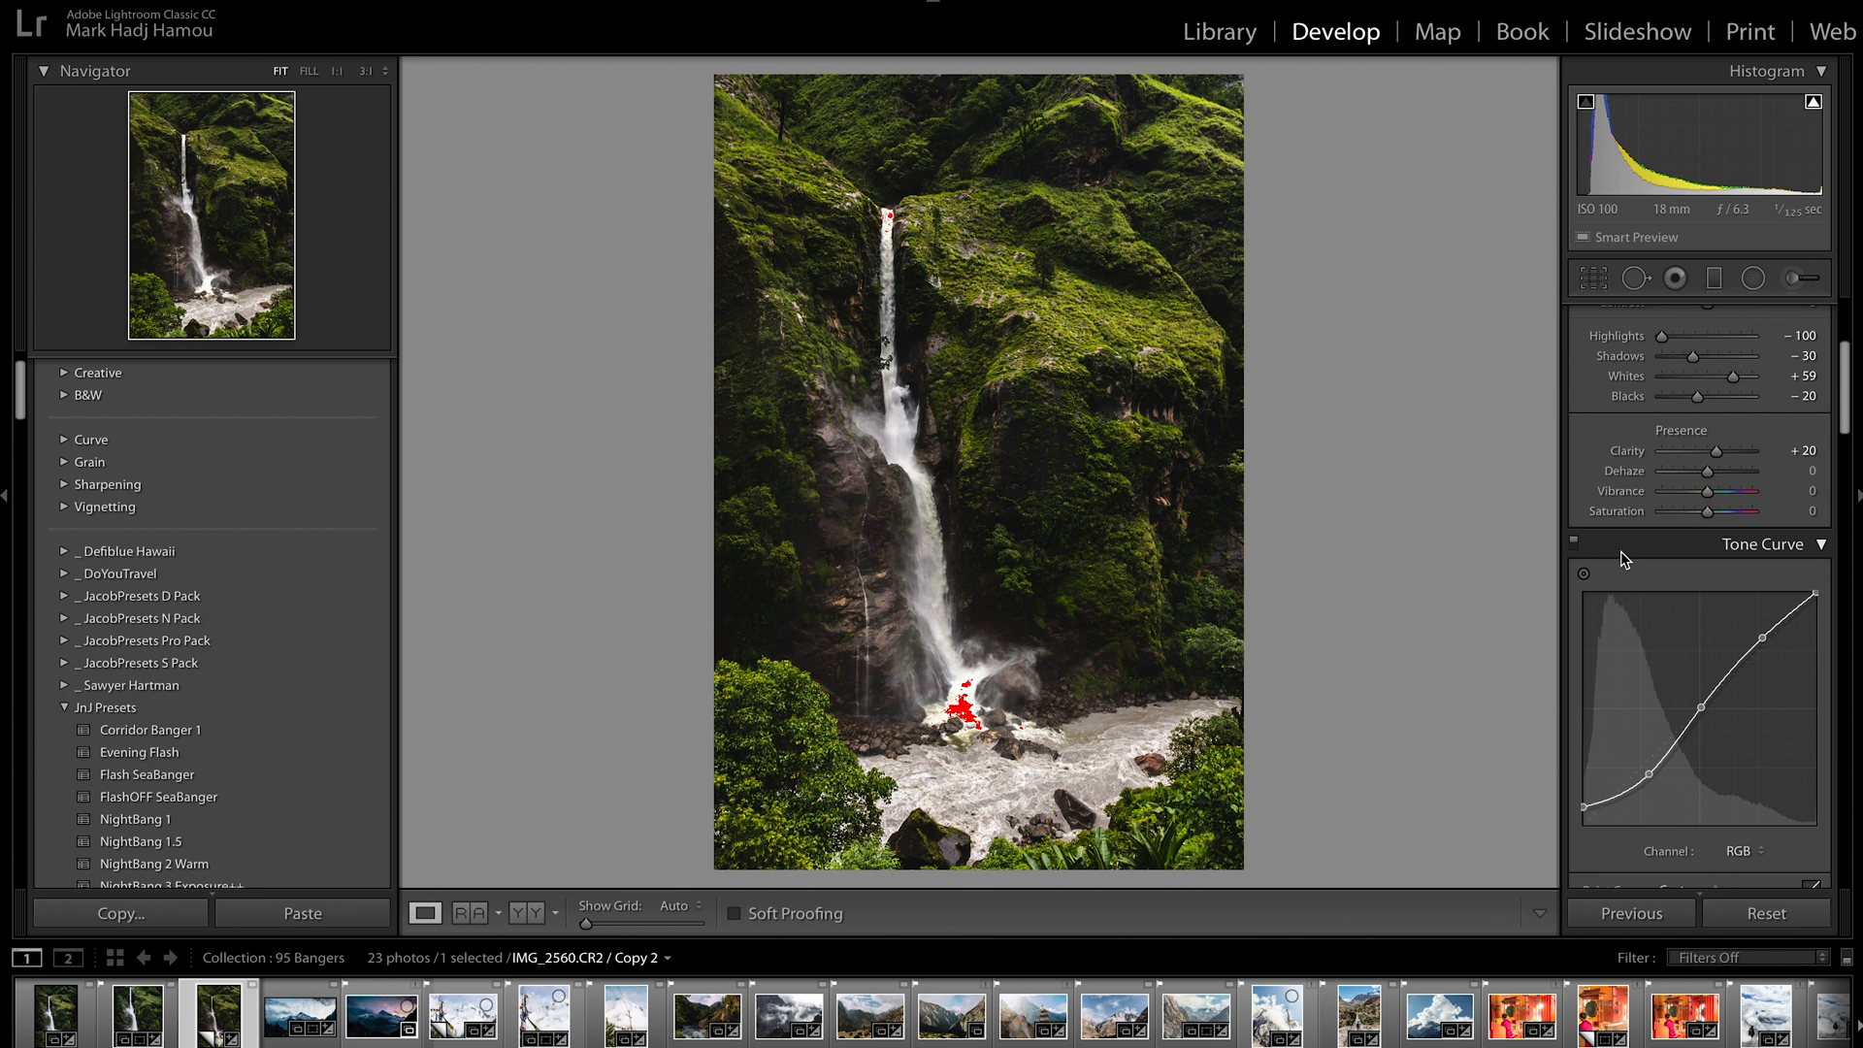
scroll(1621, 551, down, 6)
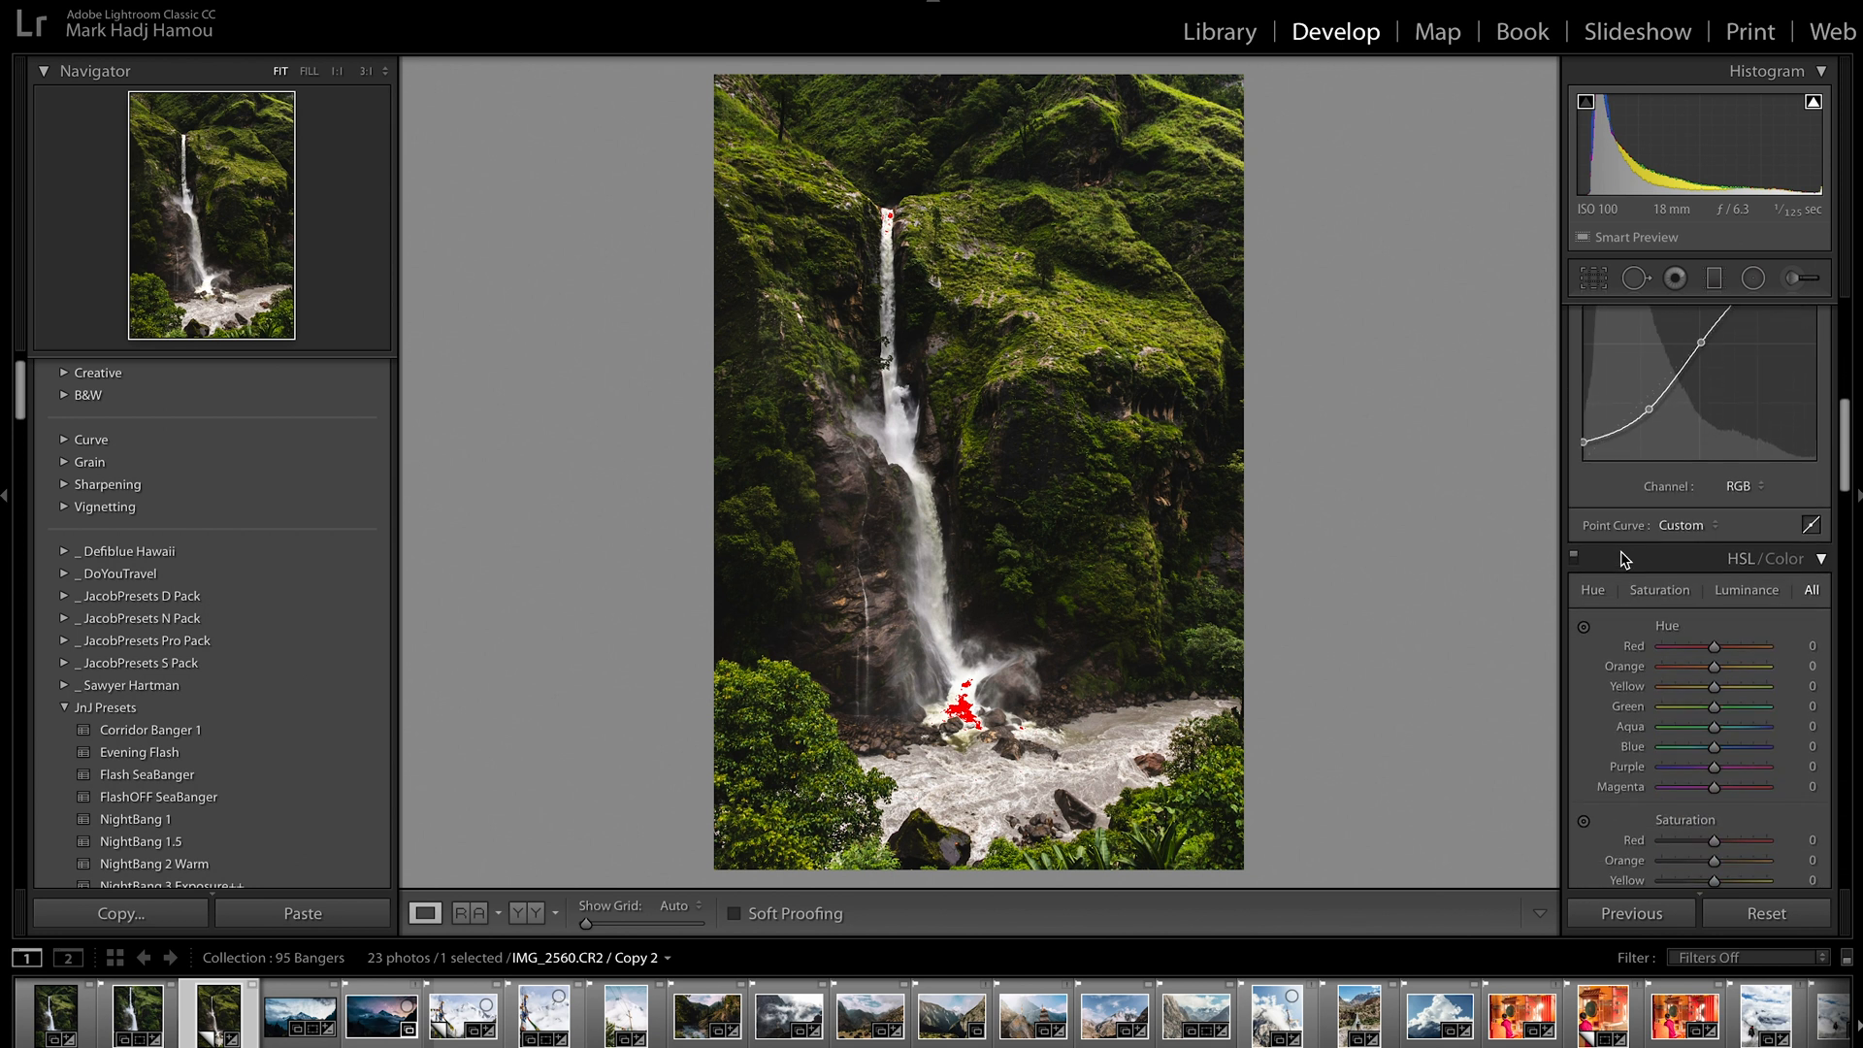
scroll(1620, 551, down, 2)
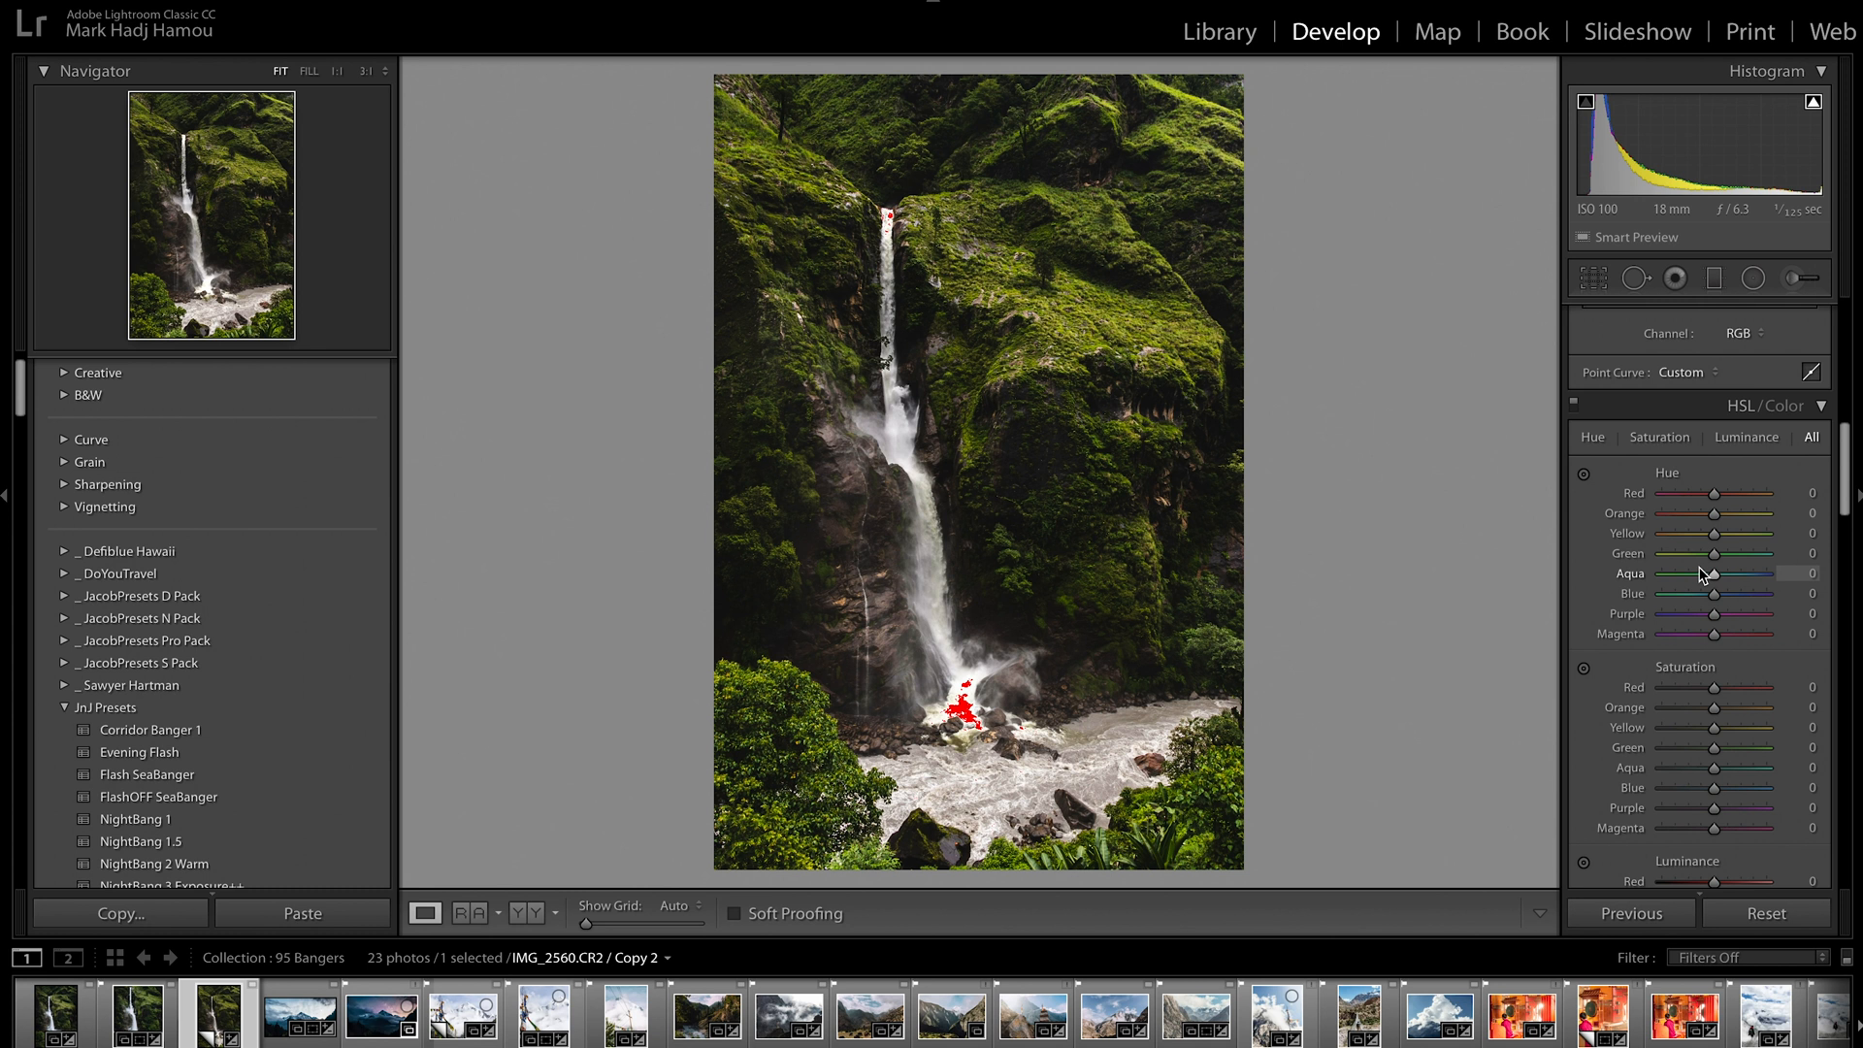
mouse_move(1714, 556)
mouse_down()
mouse_move(1694, 558)
mouse_move(1736, 531)
mouse_up()
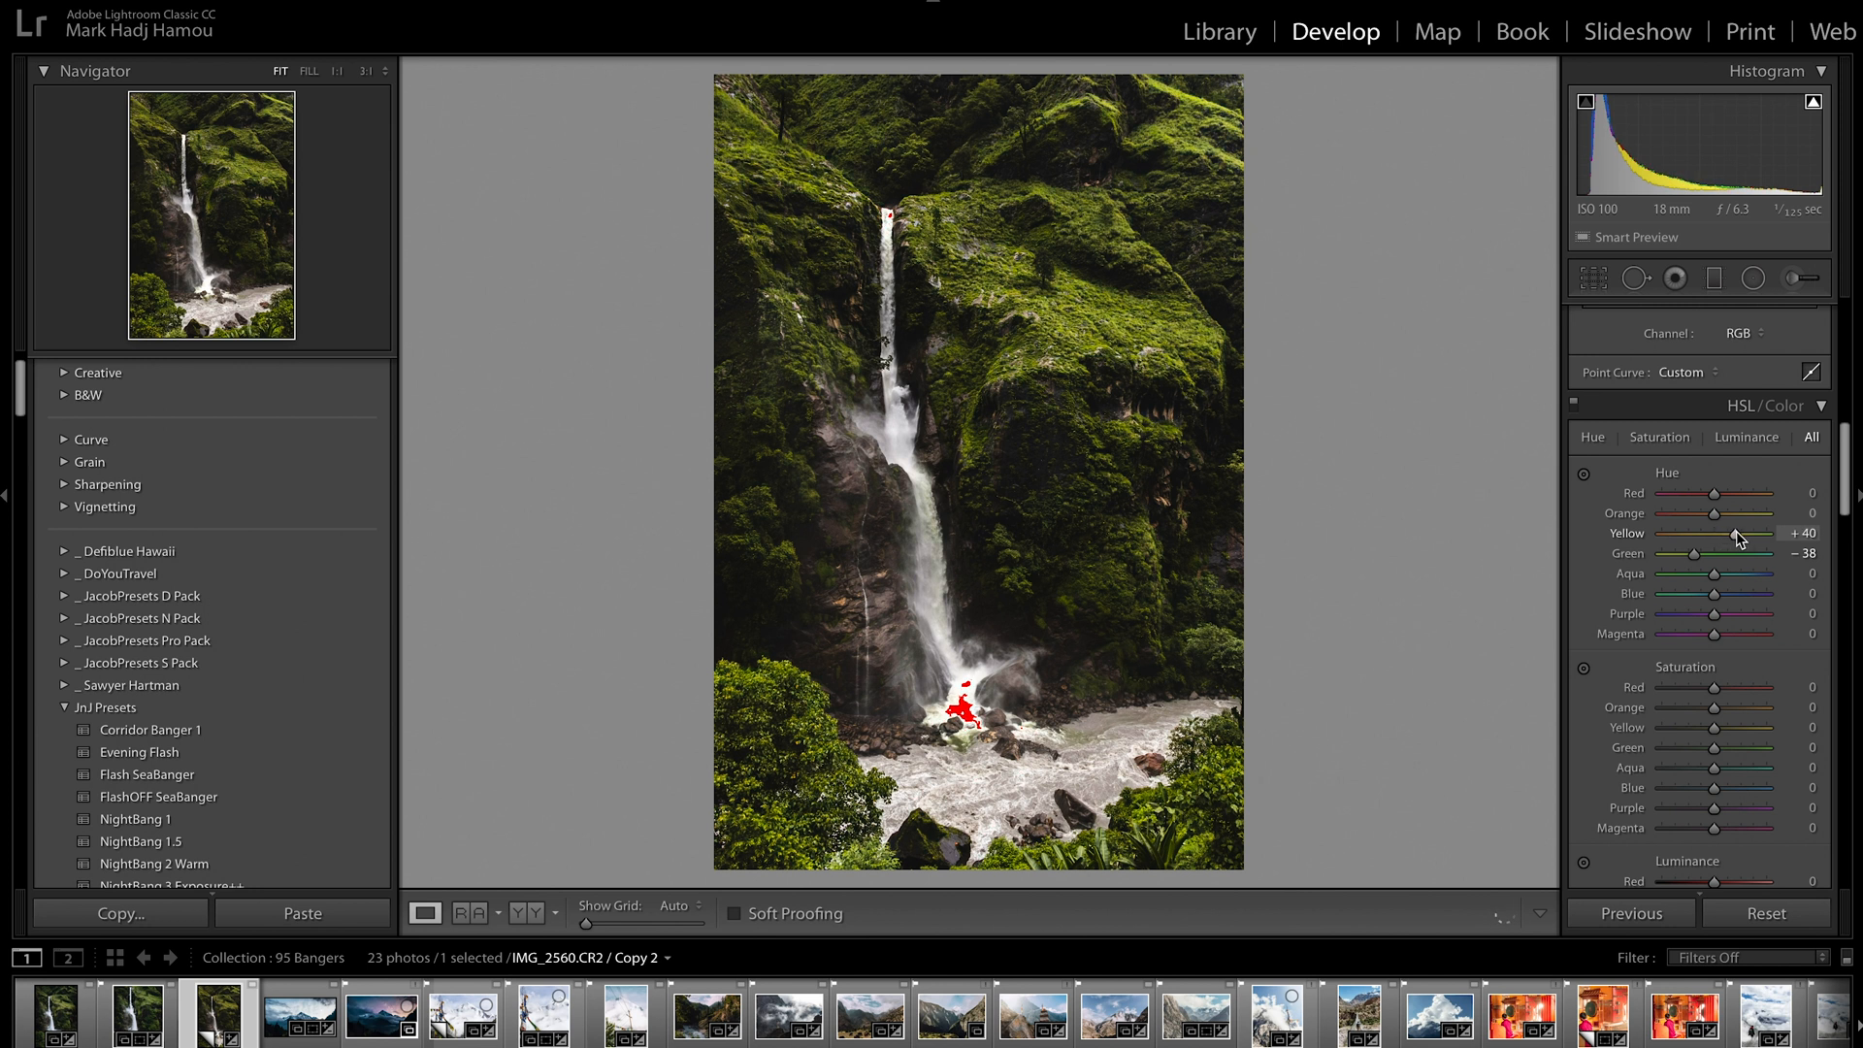
click(1574, 405)
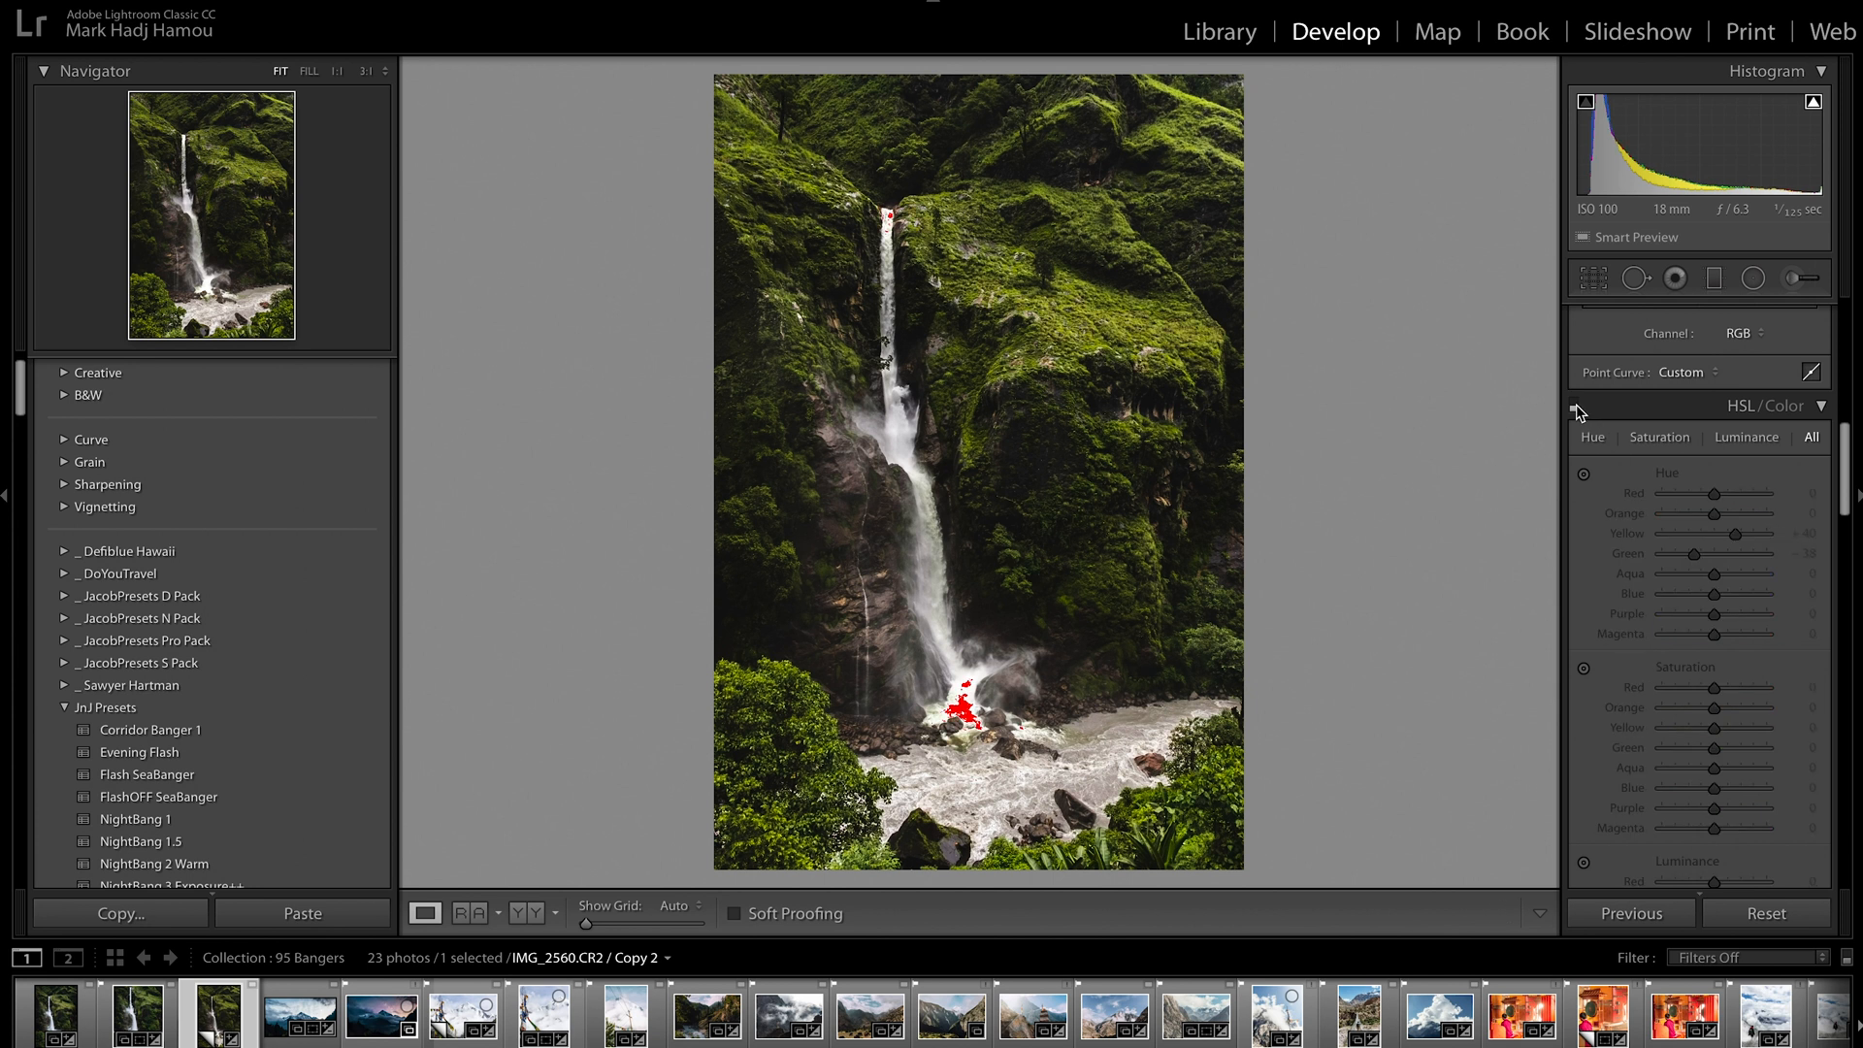
click(1574, 405)
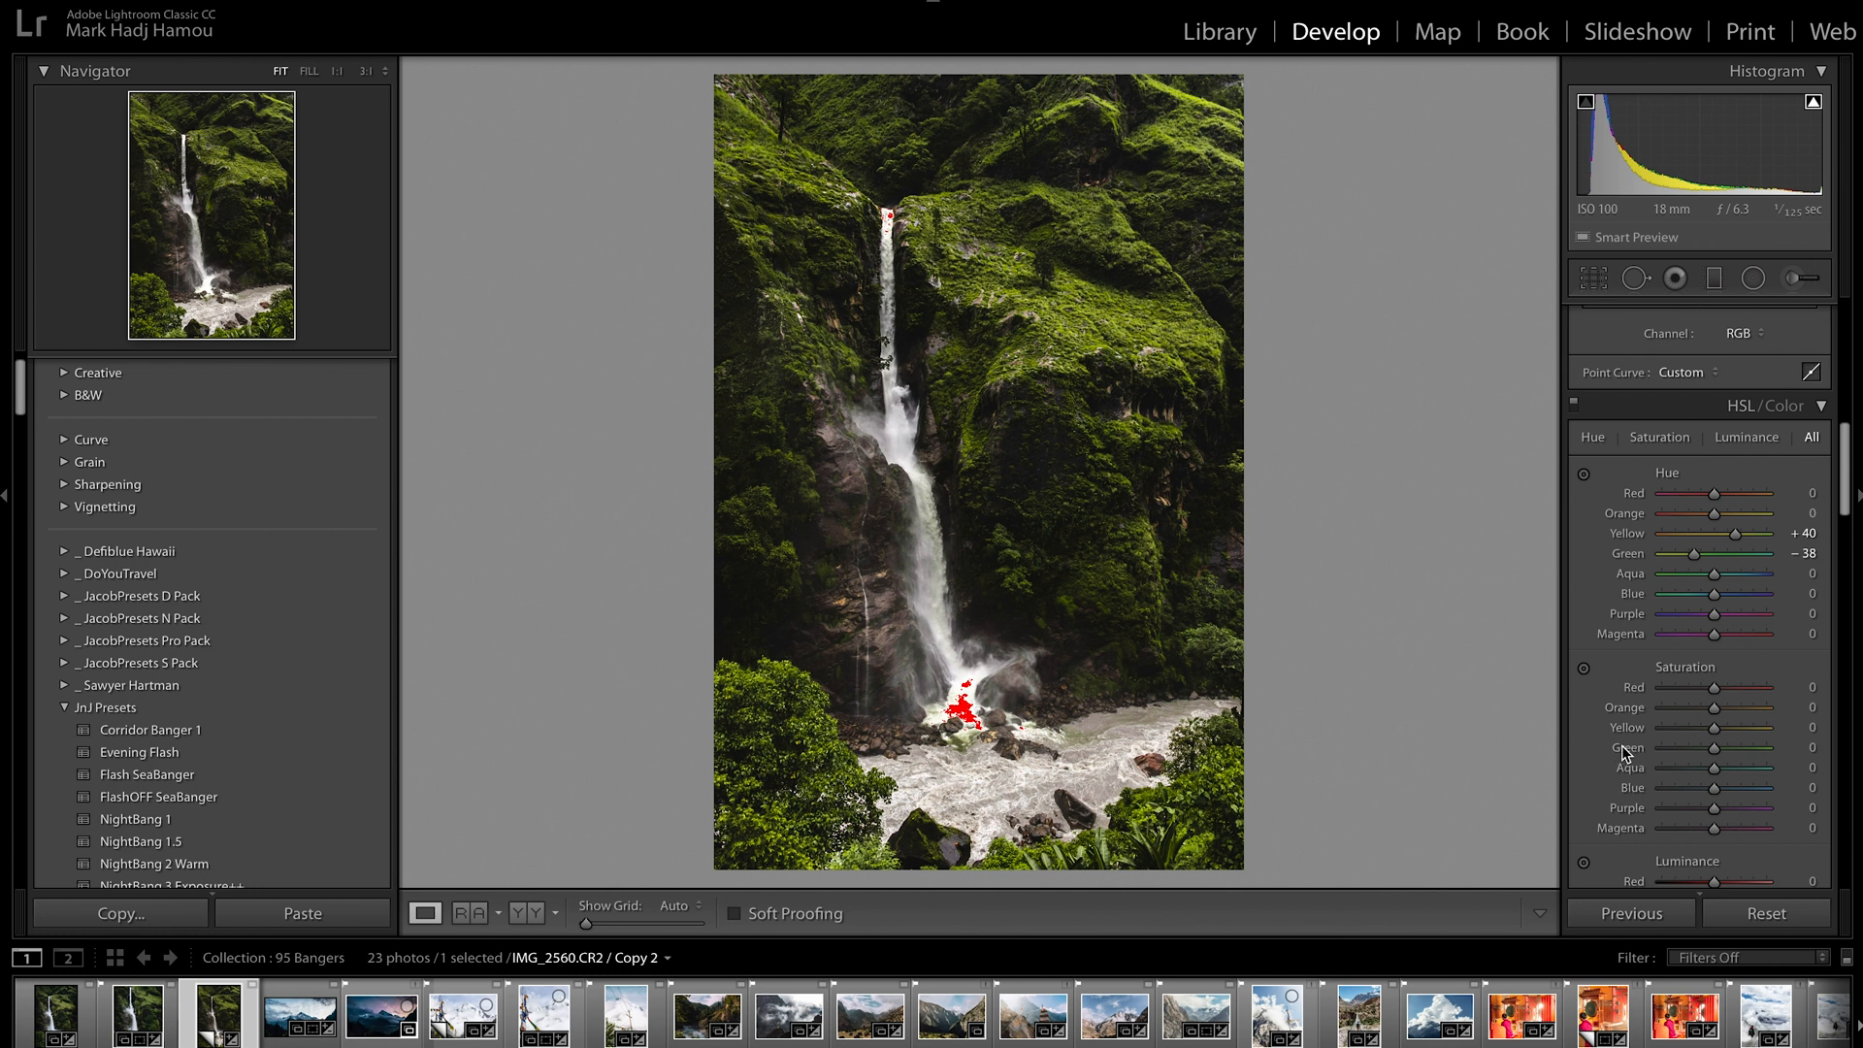
Set saturation to −21 for Yellow and −48 for Green, and luminance to +36 for Yellow and −39 for Green
scroll(1621, 747, down, 1)
drag(1714, 725, 1691, 735)
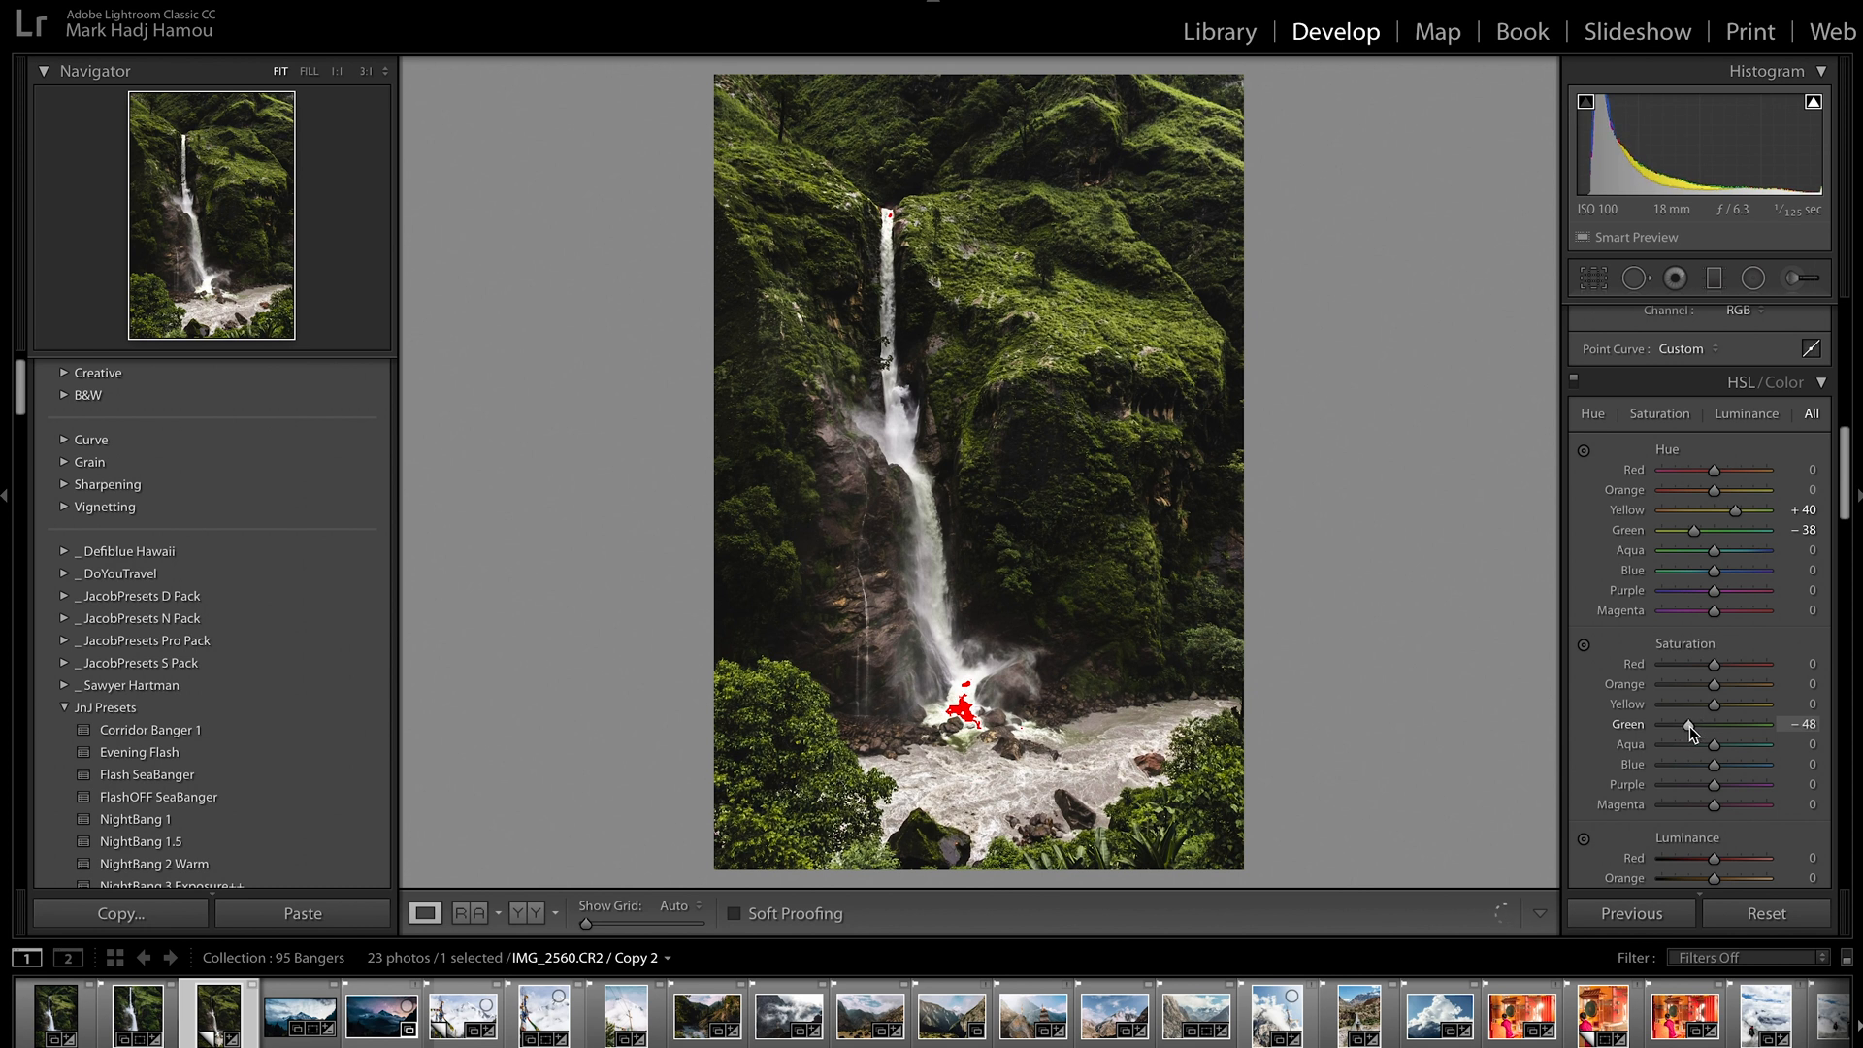
drag(1710, 707, 1701, 707)
scroll(1621, 741, down, 3)
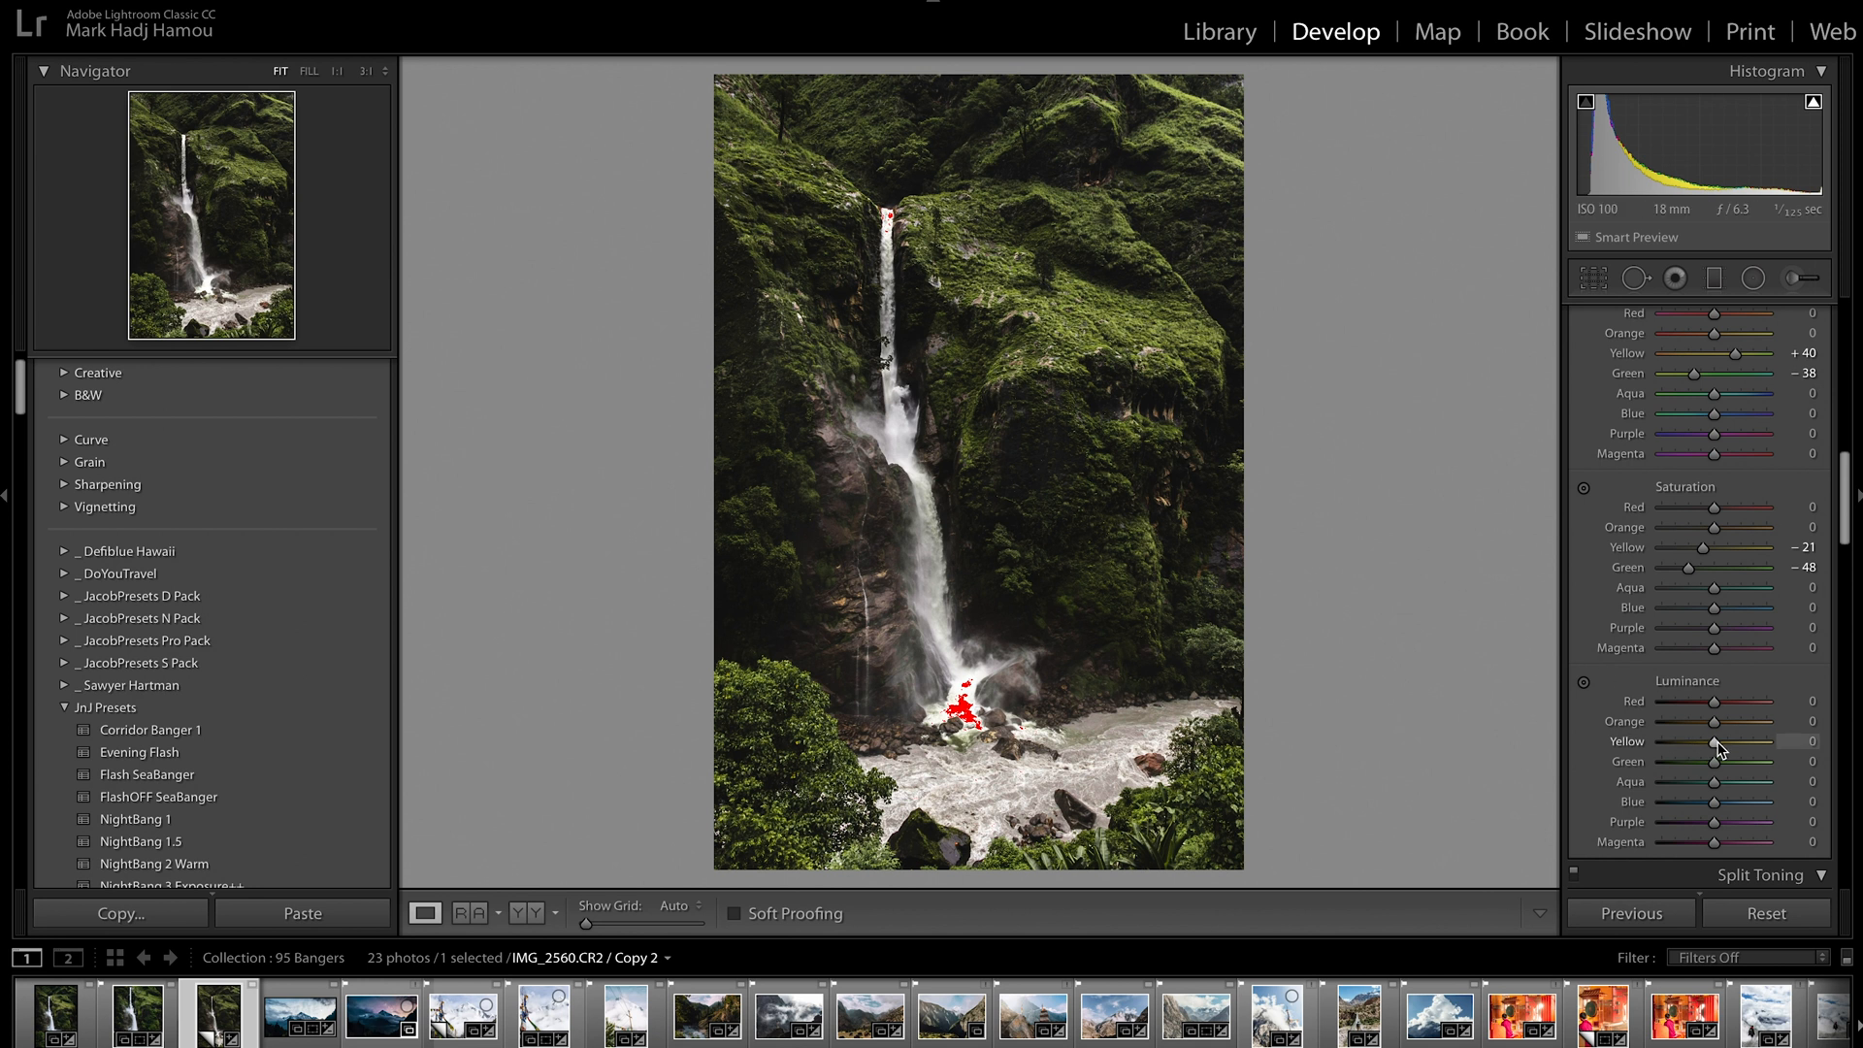
mouse_move(1716, 742)
mouse_down()
mouse_move(1767, 746)
mouse_move(1657, 742)
mouse_move(1734, 737)
mouse_up()
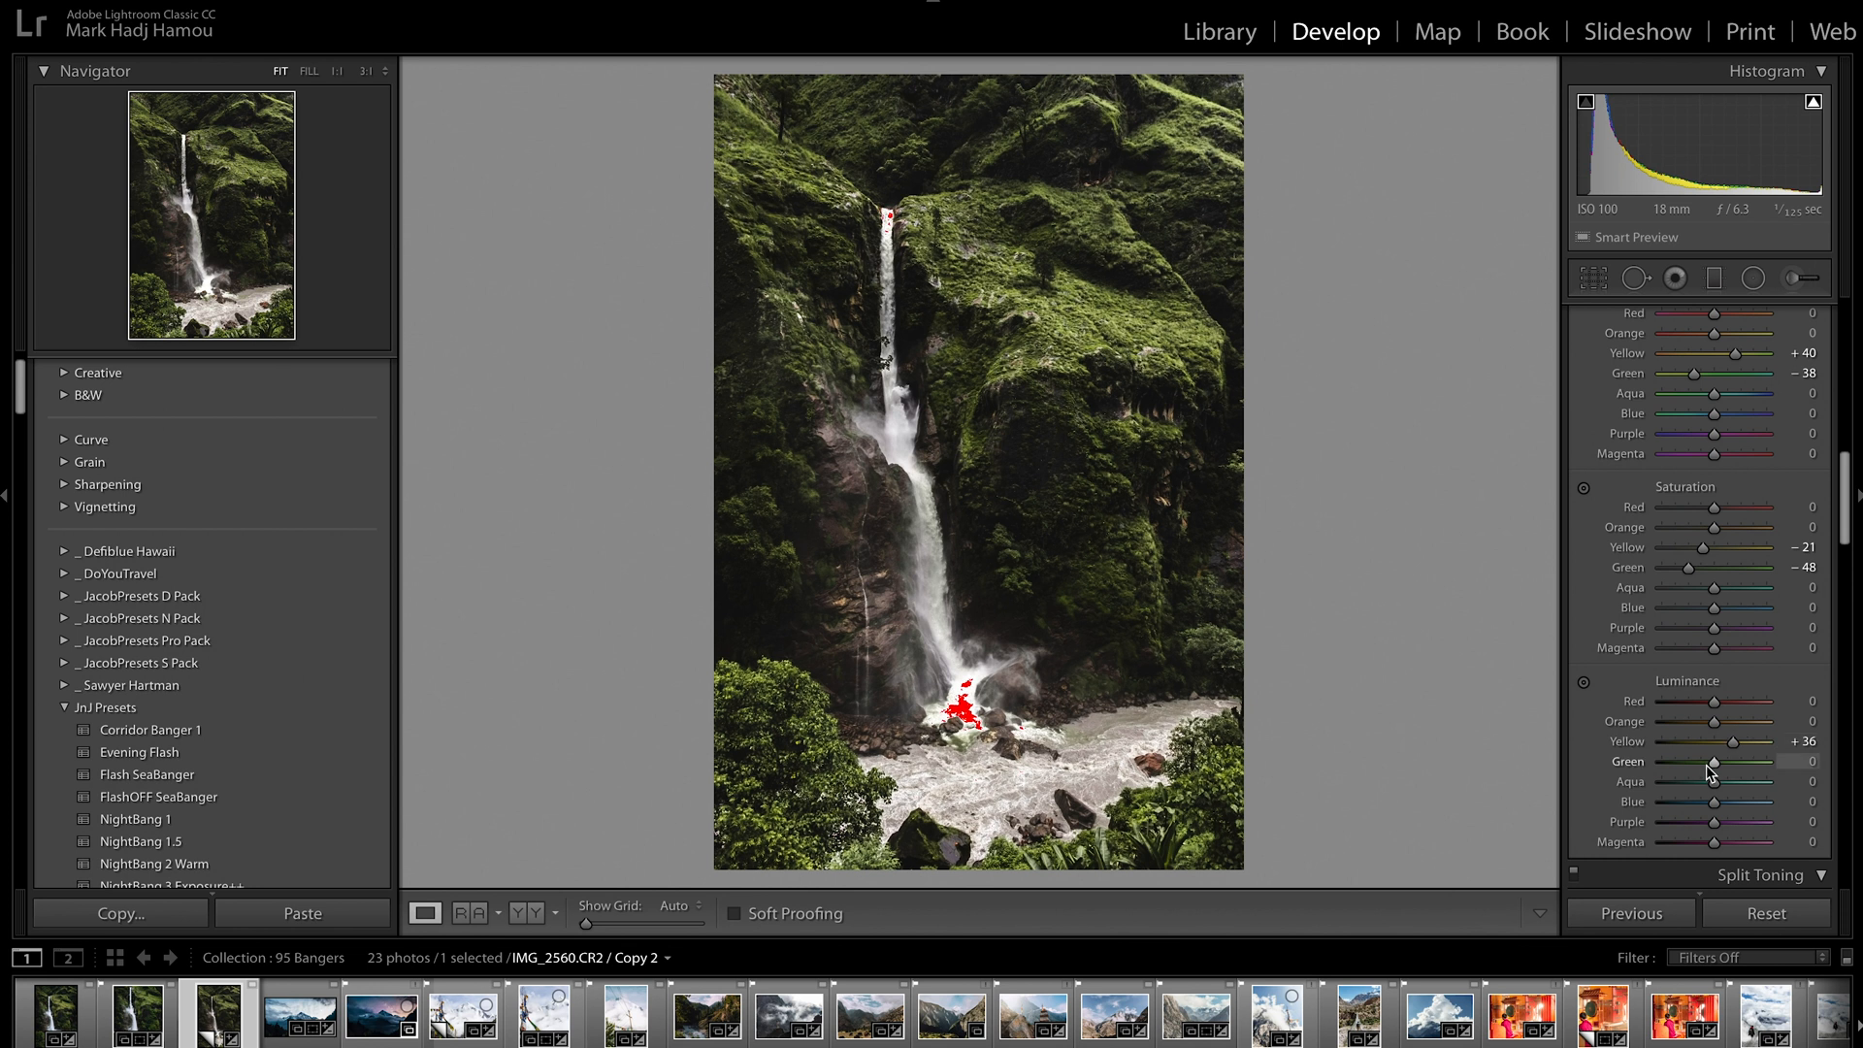
drag(1706, 765, 1704, 768)
drag(1701, 764, 1686, 764)
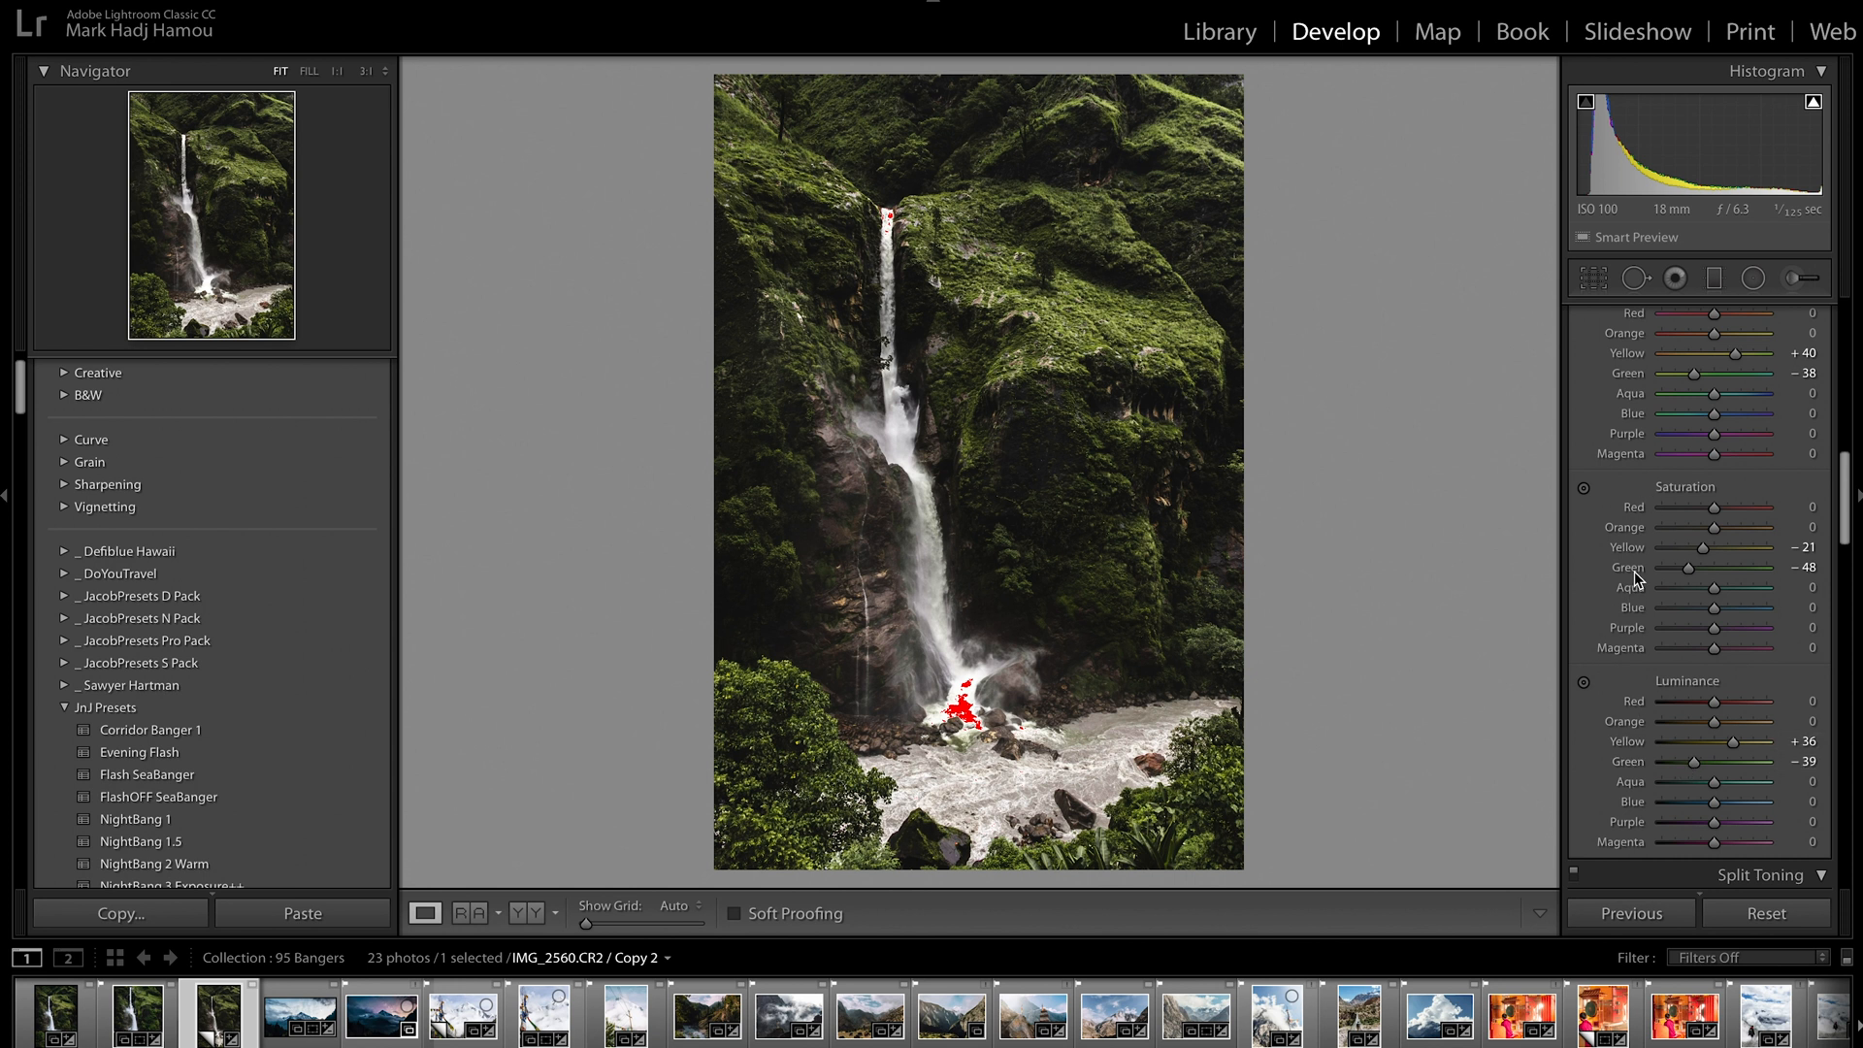
Compare the photo with and without the HSL color adjustments
scroll(1627, 602, up, 3)
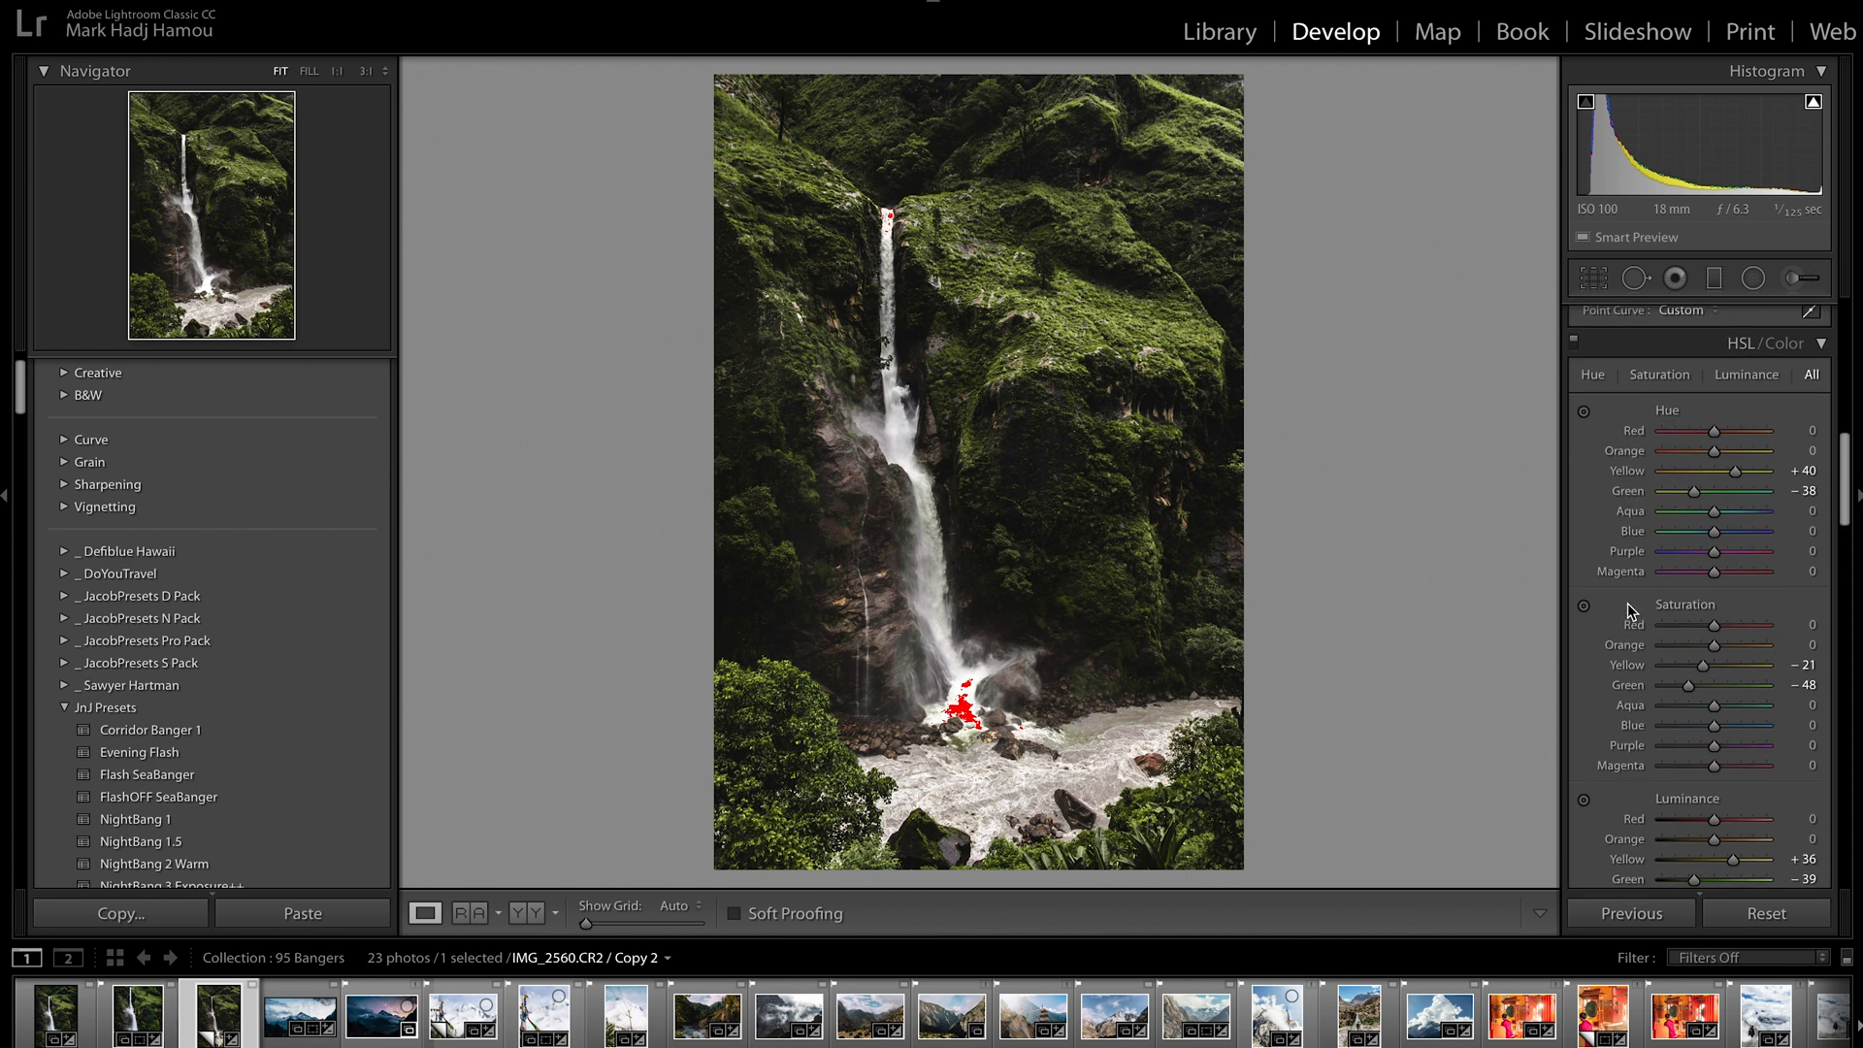
scroll(1627, 544, up, 2)
click(1574, 405)
click(1574, 404)
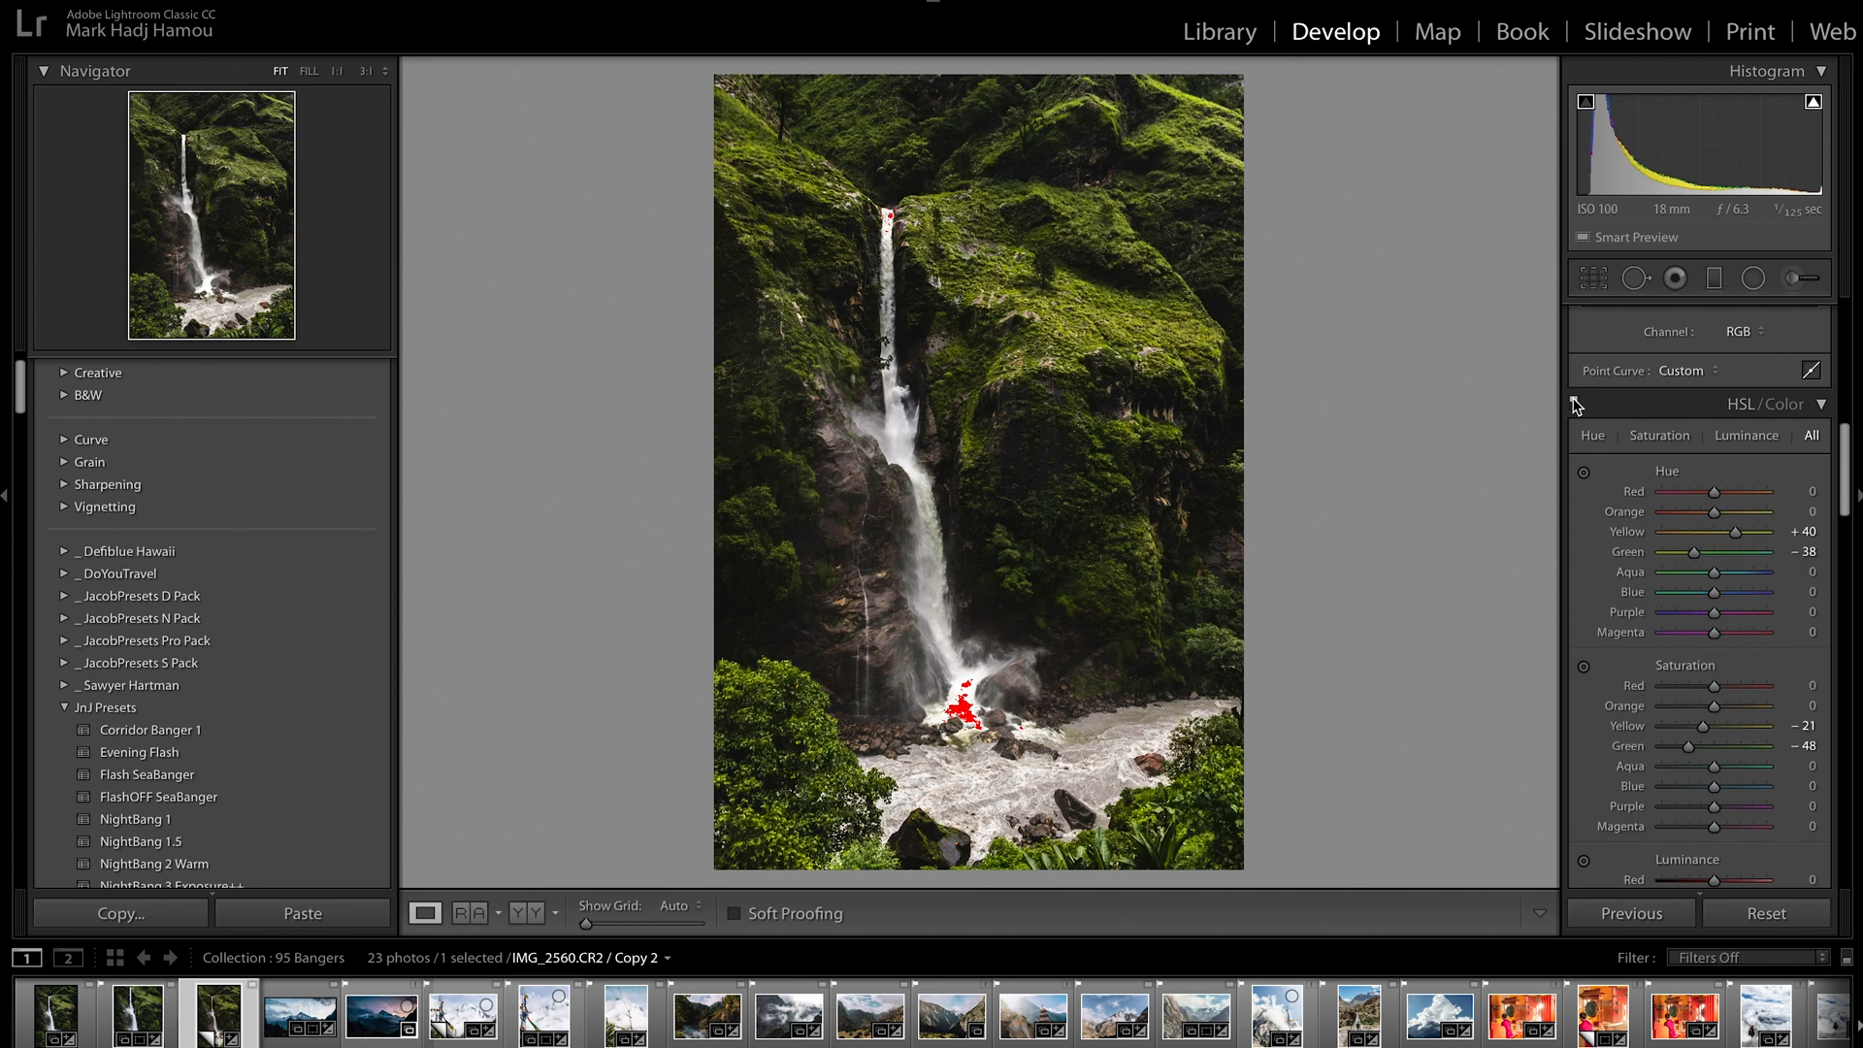
click(1574, 405)
click(1574, 405)
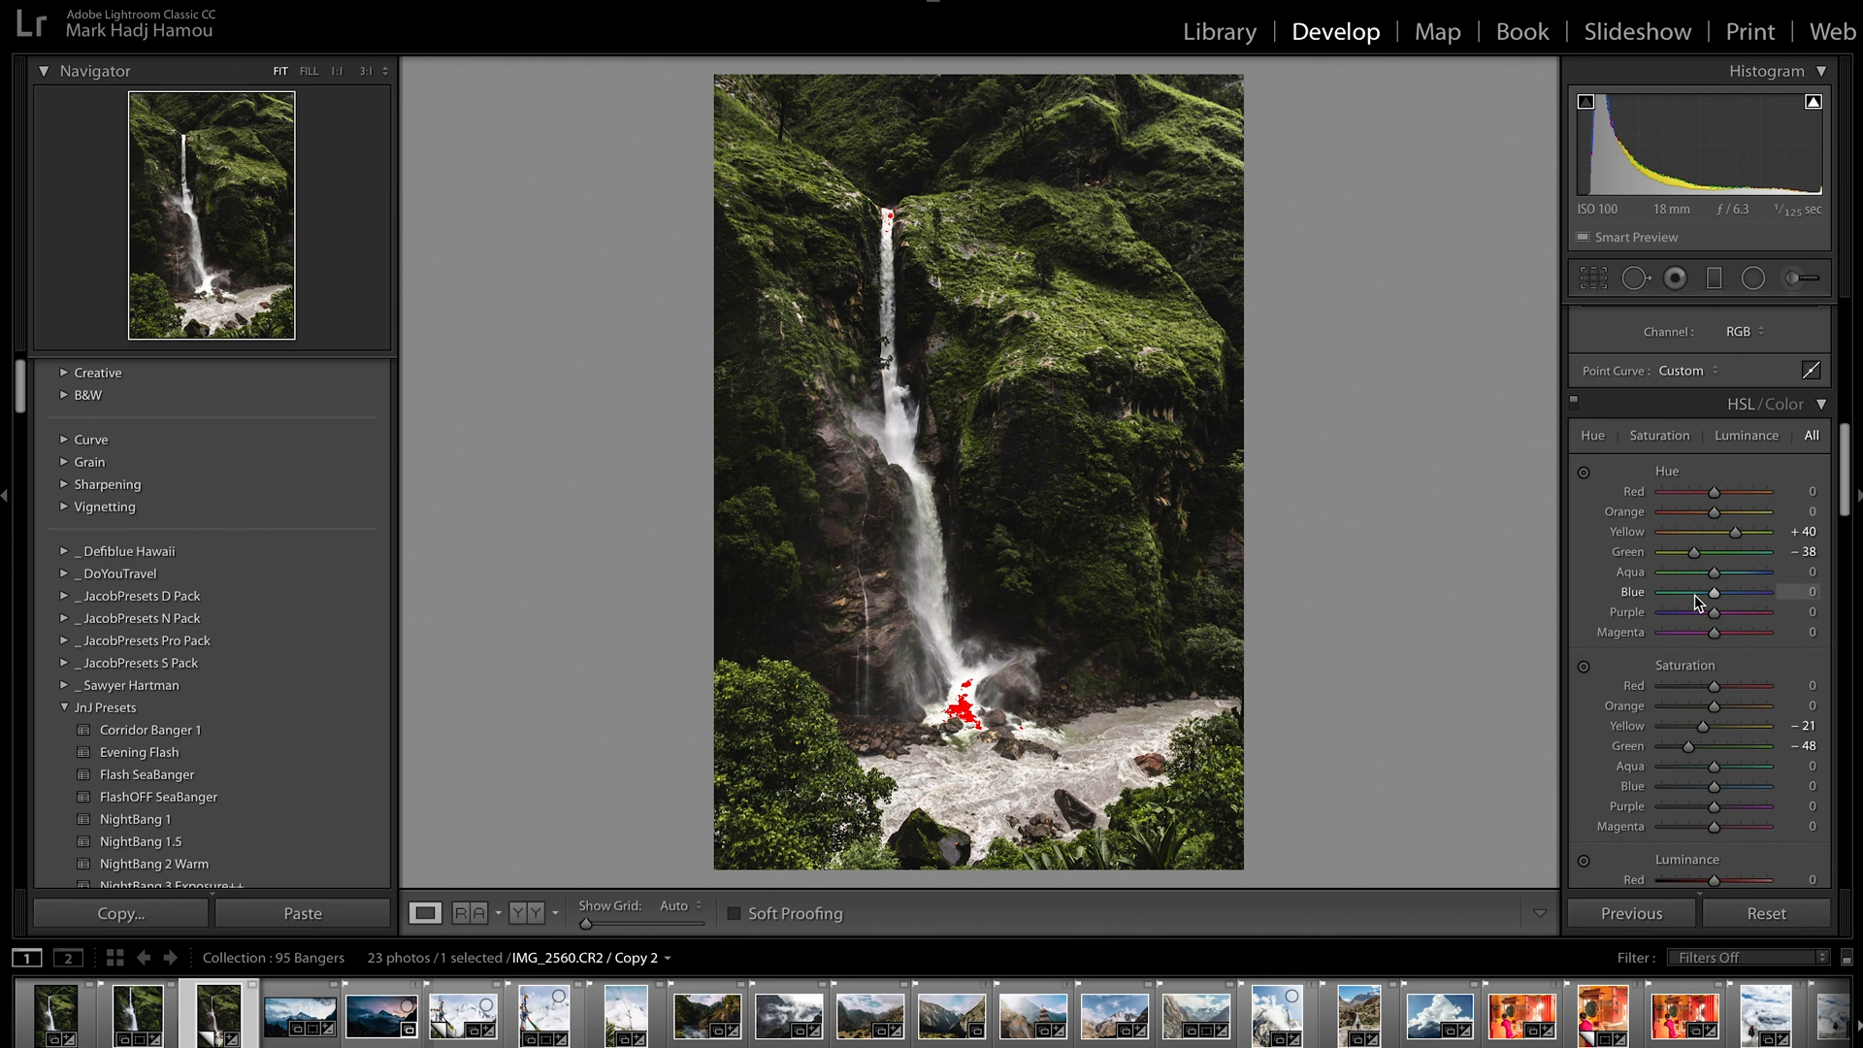
Set the Yellow hue to +53 and the Green hue to −63
scroll(231, 773, up, 1)
scroll(1622, 661, down, 4)
scroll(1622, 661, up, 3)
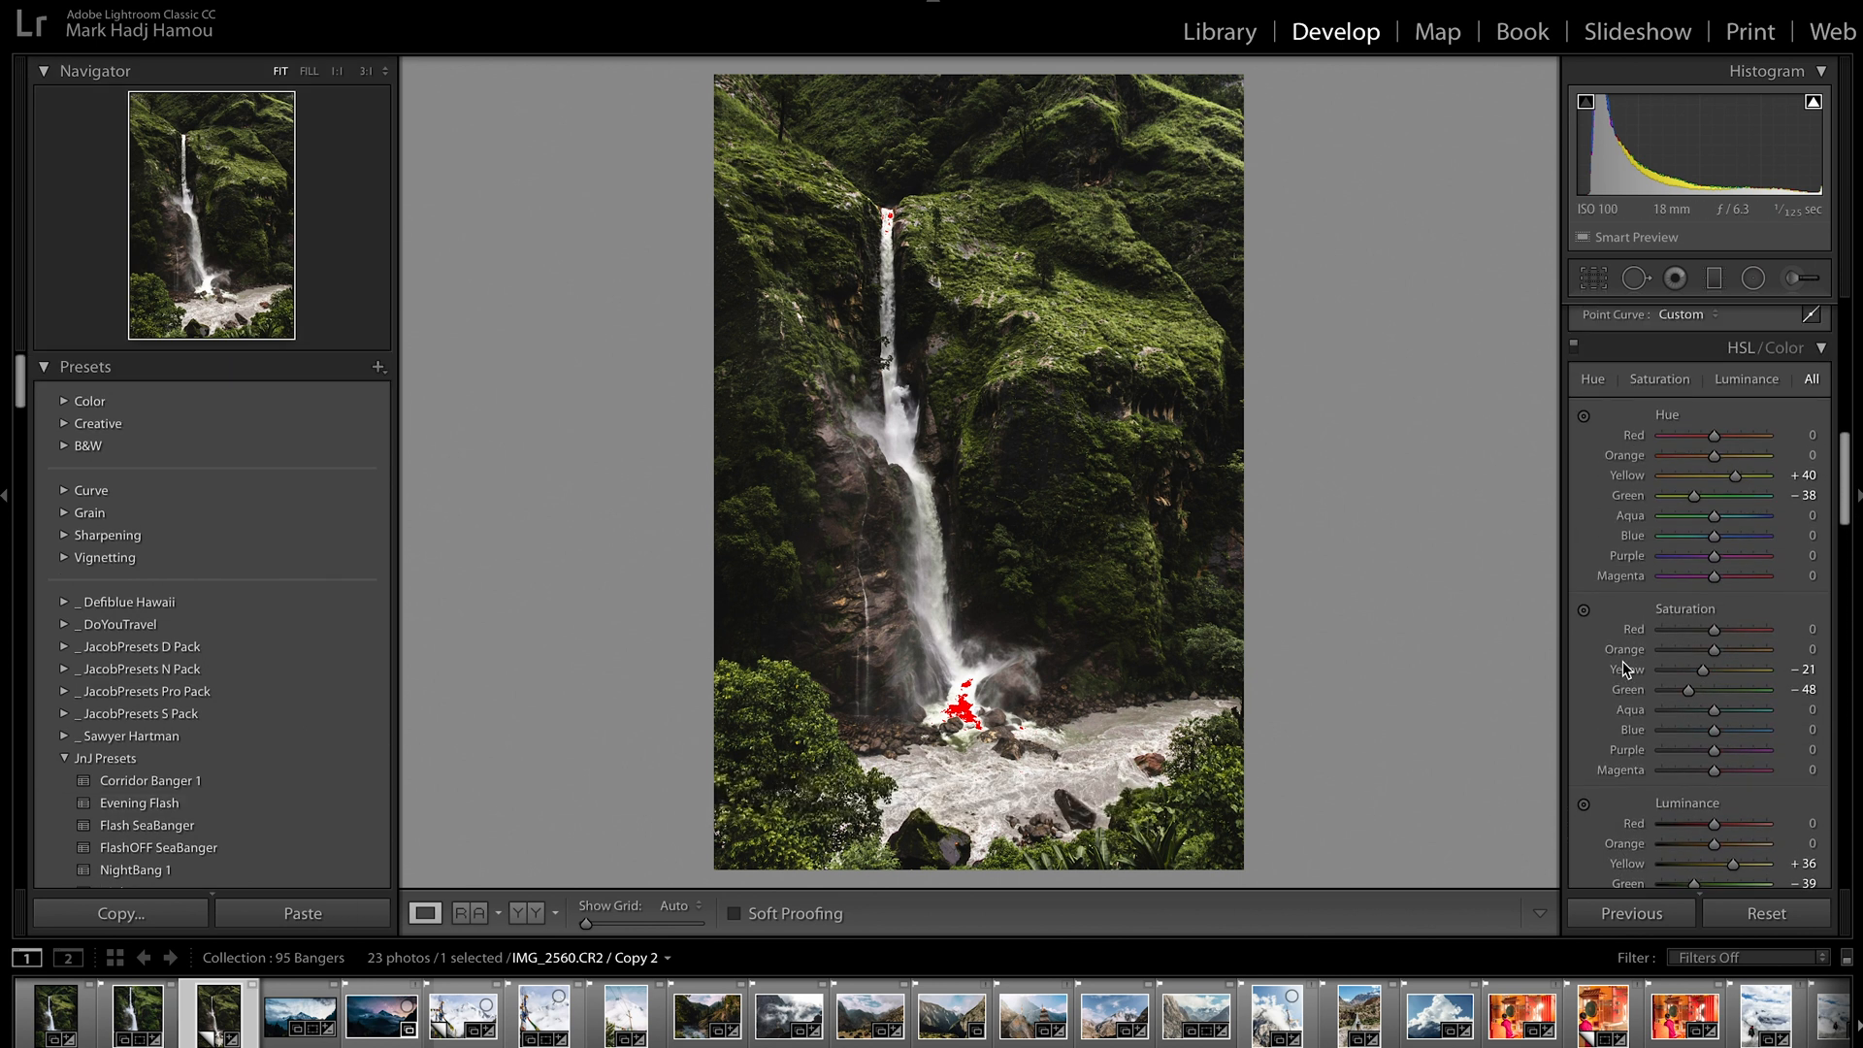
drag(1691, 498, 1744, 471)
scroll(1613, 562, up, 1)
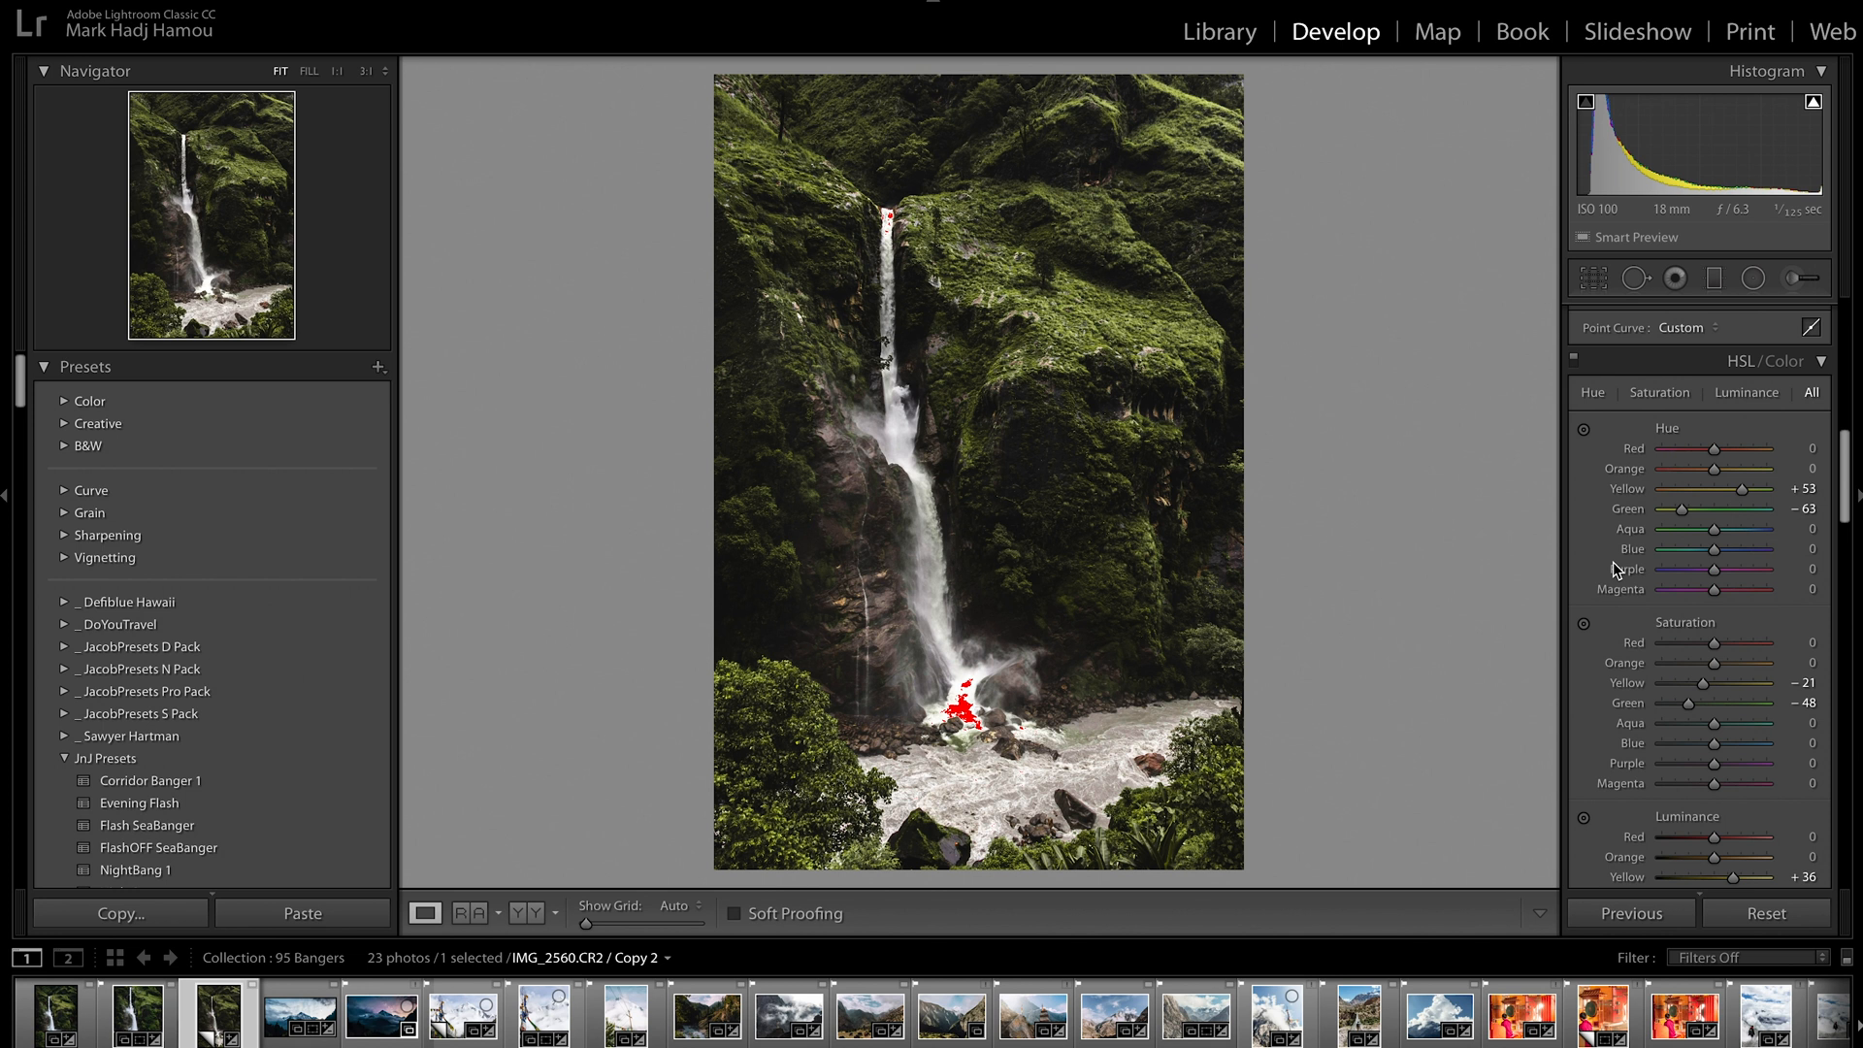
Add a slightly tilted graduated filter inward from the photo's left edge with Exposure at −0.49
click(1714, 280)
drag(761, 428, 895, 419)
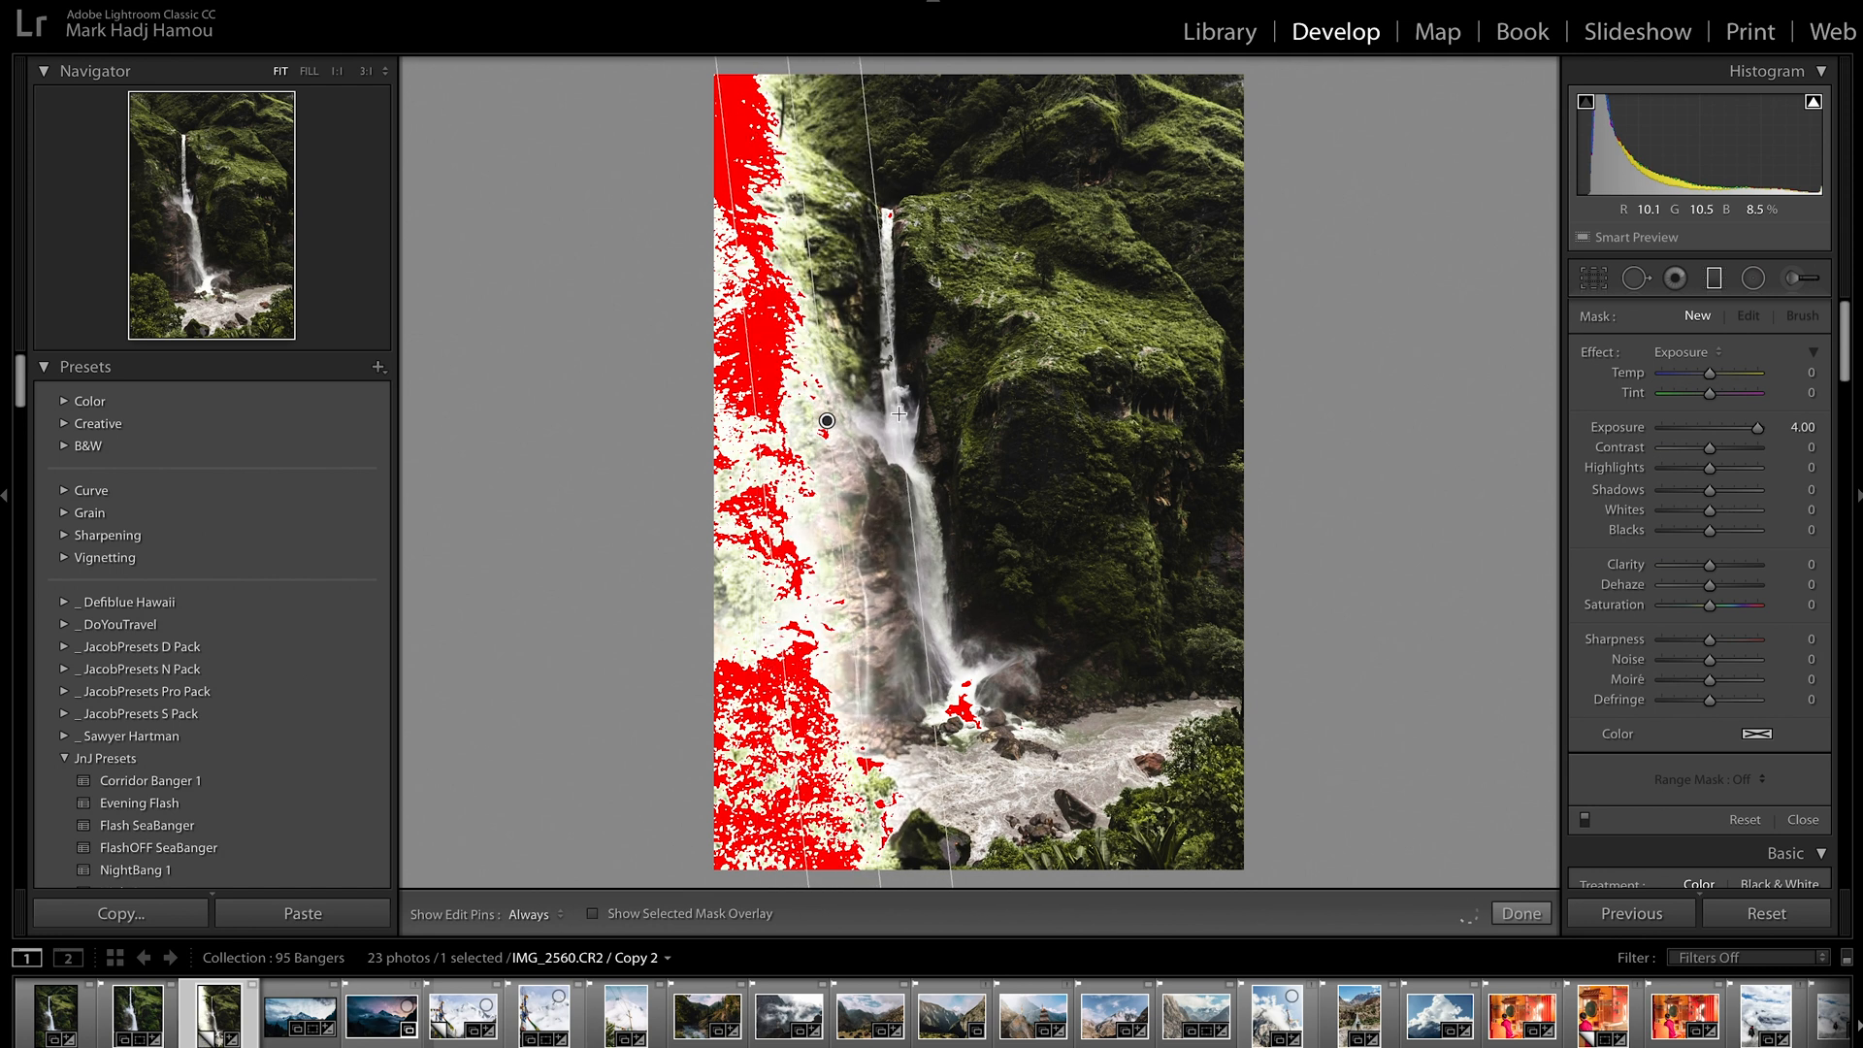
double_click(1629, 426)
drag(1709, 430, 1703, 427)
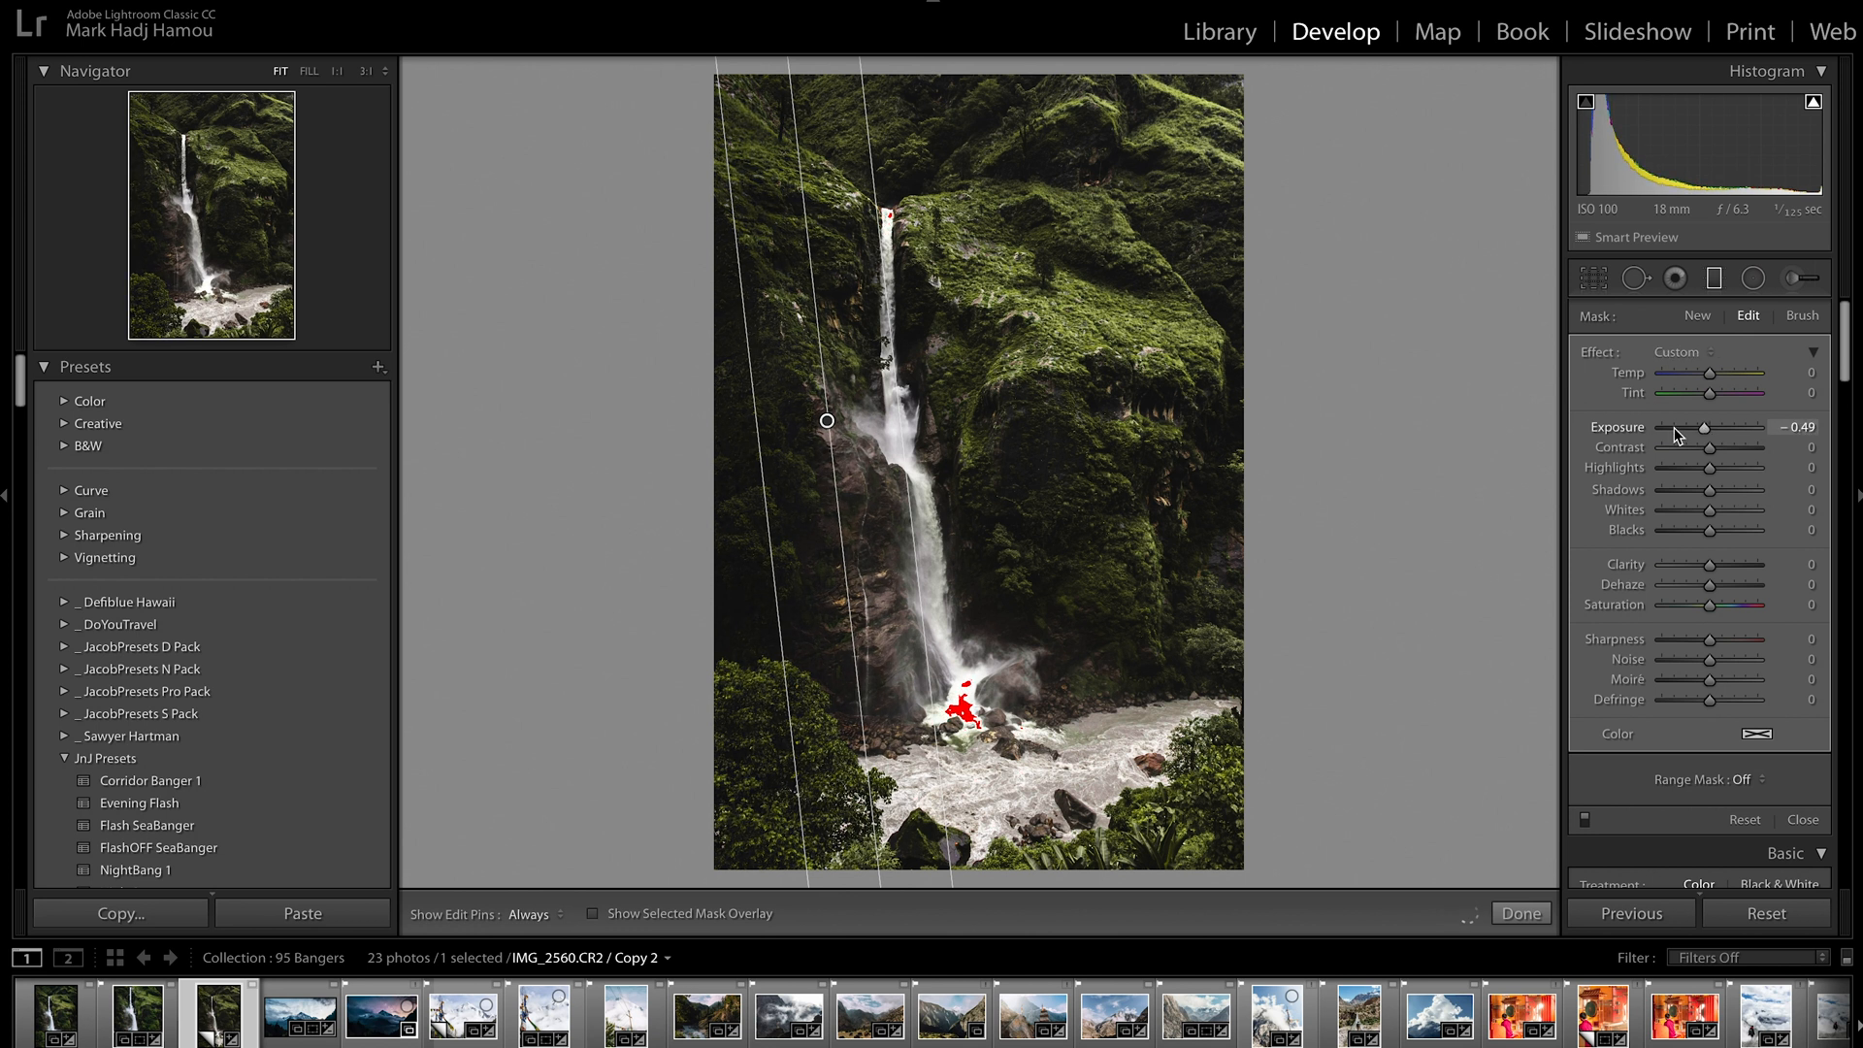
Add a vertical graduated filter inward from the photo's right edge at −0.49 exposure, compare both filters on and off, and finish
drag(1230, 395, 1098, 391)
click(1584, 820)
click(1585, 820)
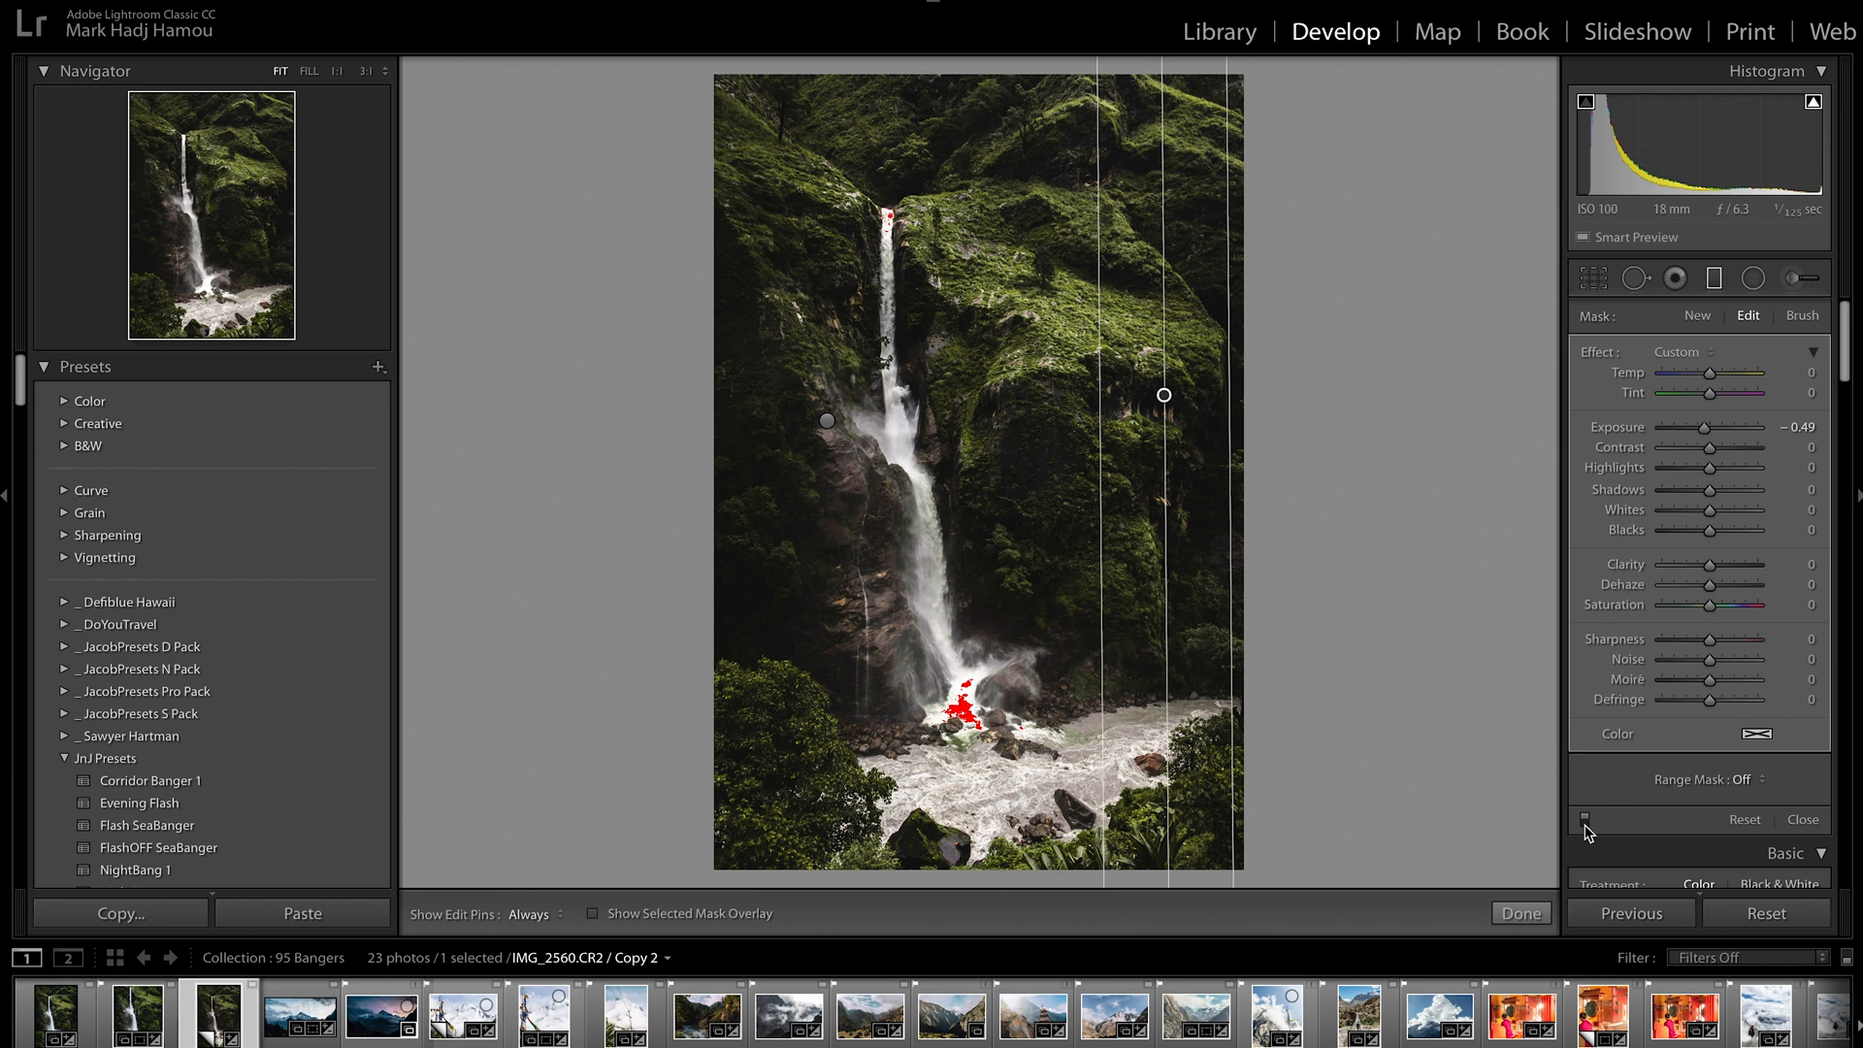
click(1520, 913)
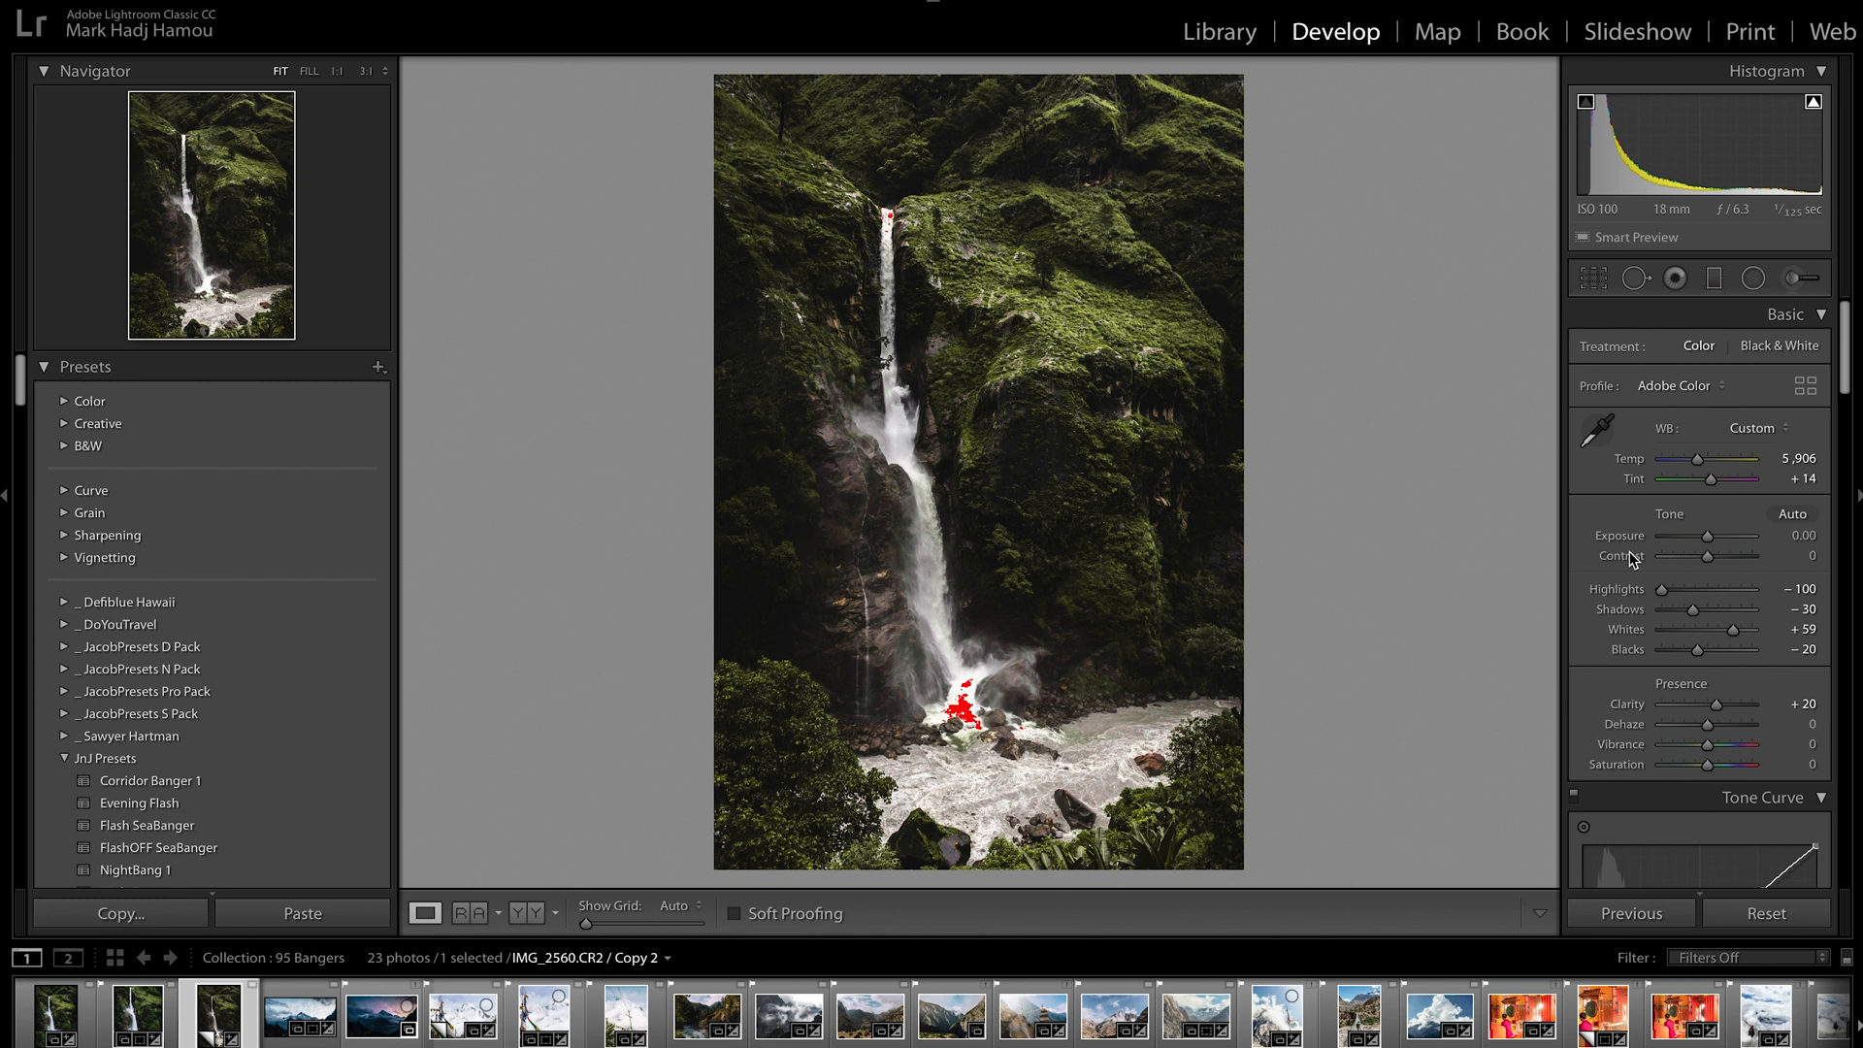
Paint an Adjustment Brush mask over the waterfall and the river at brush size 9.0, with edit pins hidden
click(1807, 282)
key(bracketleft)
key(h)
mouse_move(888, 205)
mouse_down()
mouse_move(892, 432)
mouse_move(869, 427)
mouse_move(897, 453)
mouse_move(955, 670)
mouse_move(990, 669)
mouse_move(907, 791)
mouse_move(1151, 710)
mouse_move(1204, 723)
mouse_move(1013, 804)
mouse_move(893, 806)
mouse_move(859, 766)
mouse_up()
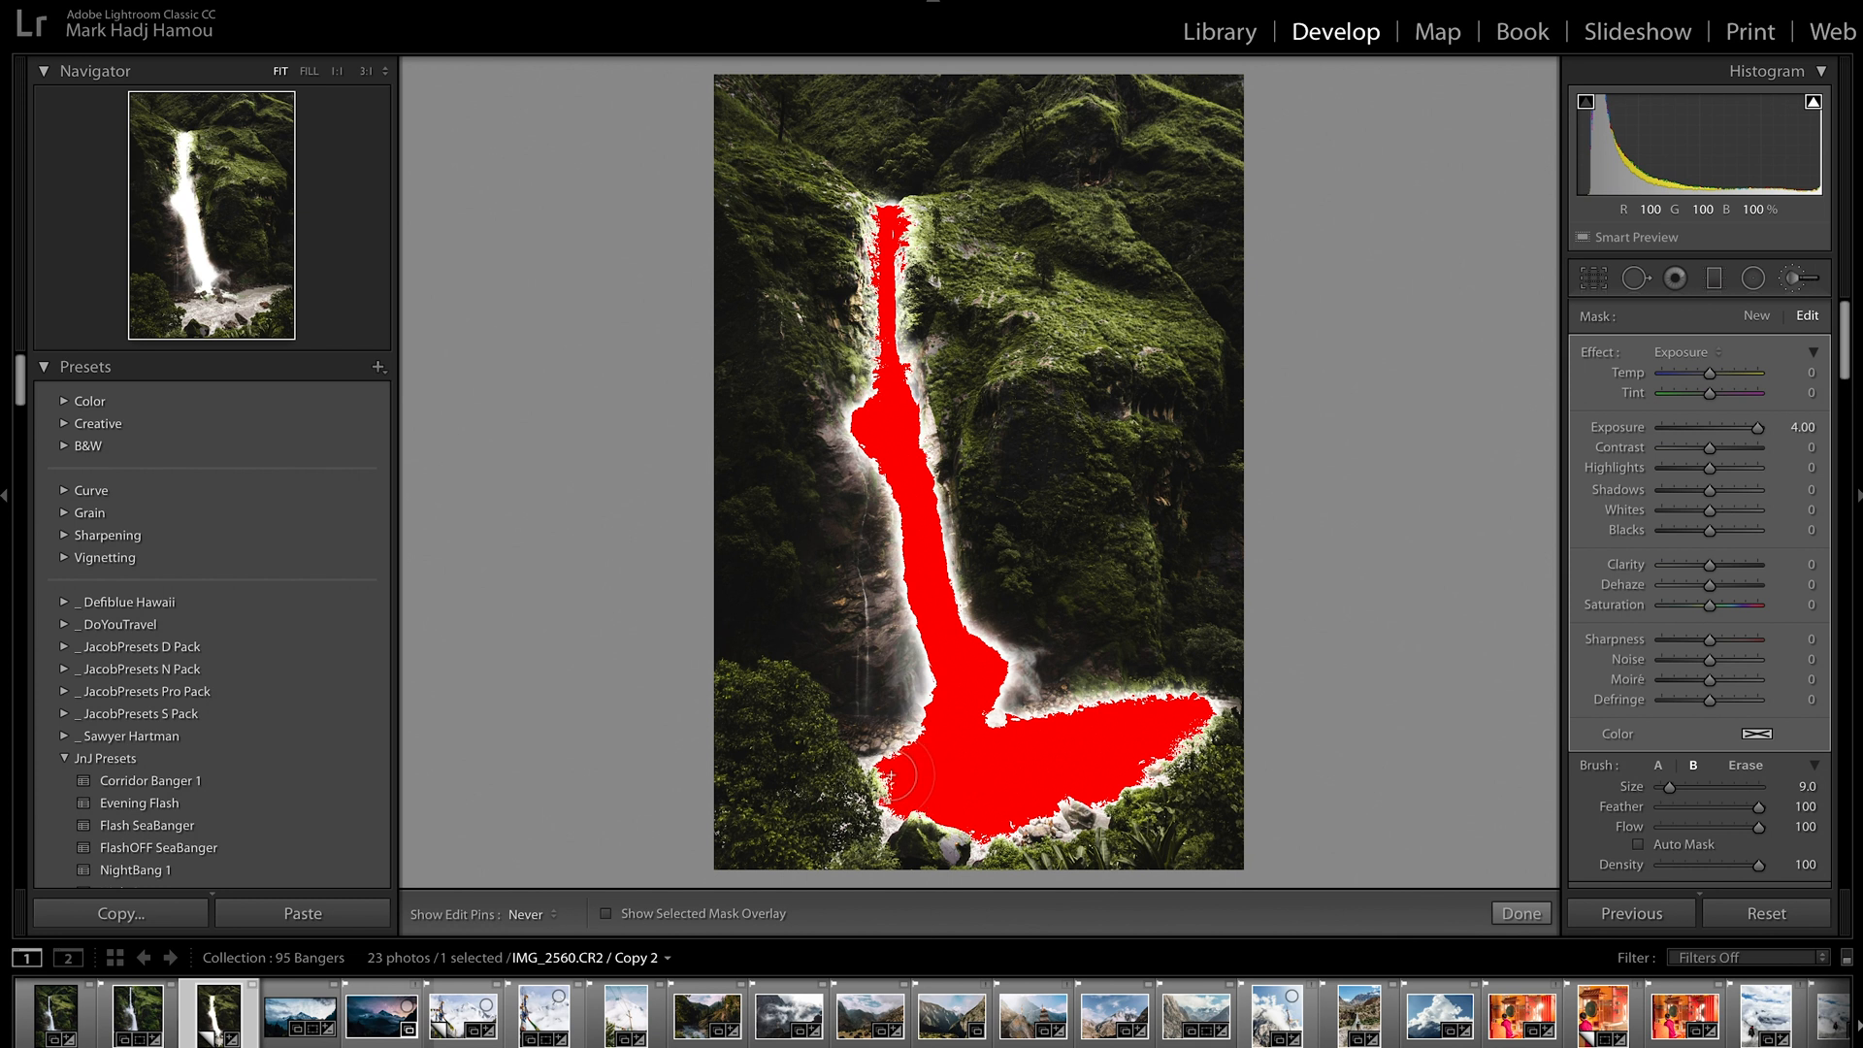
Set the water mask's Temp to −40, Saturation to −100 and Exposure to 0.51
double_click(1616, 428)
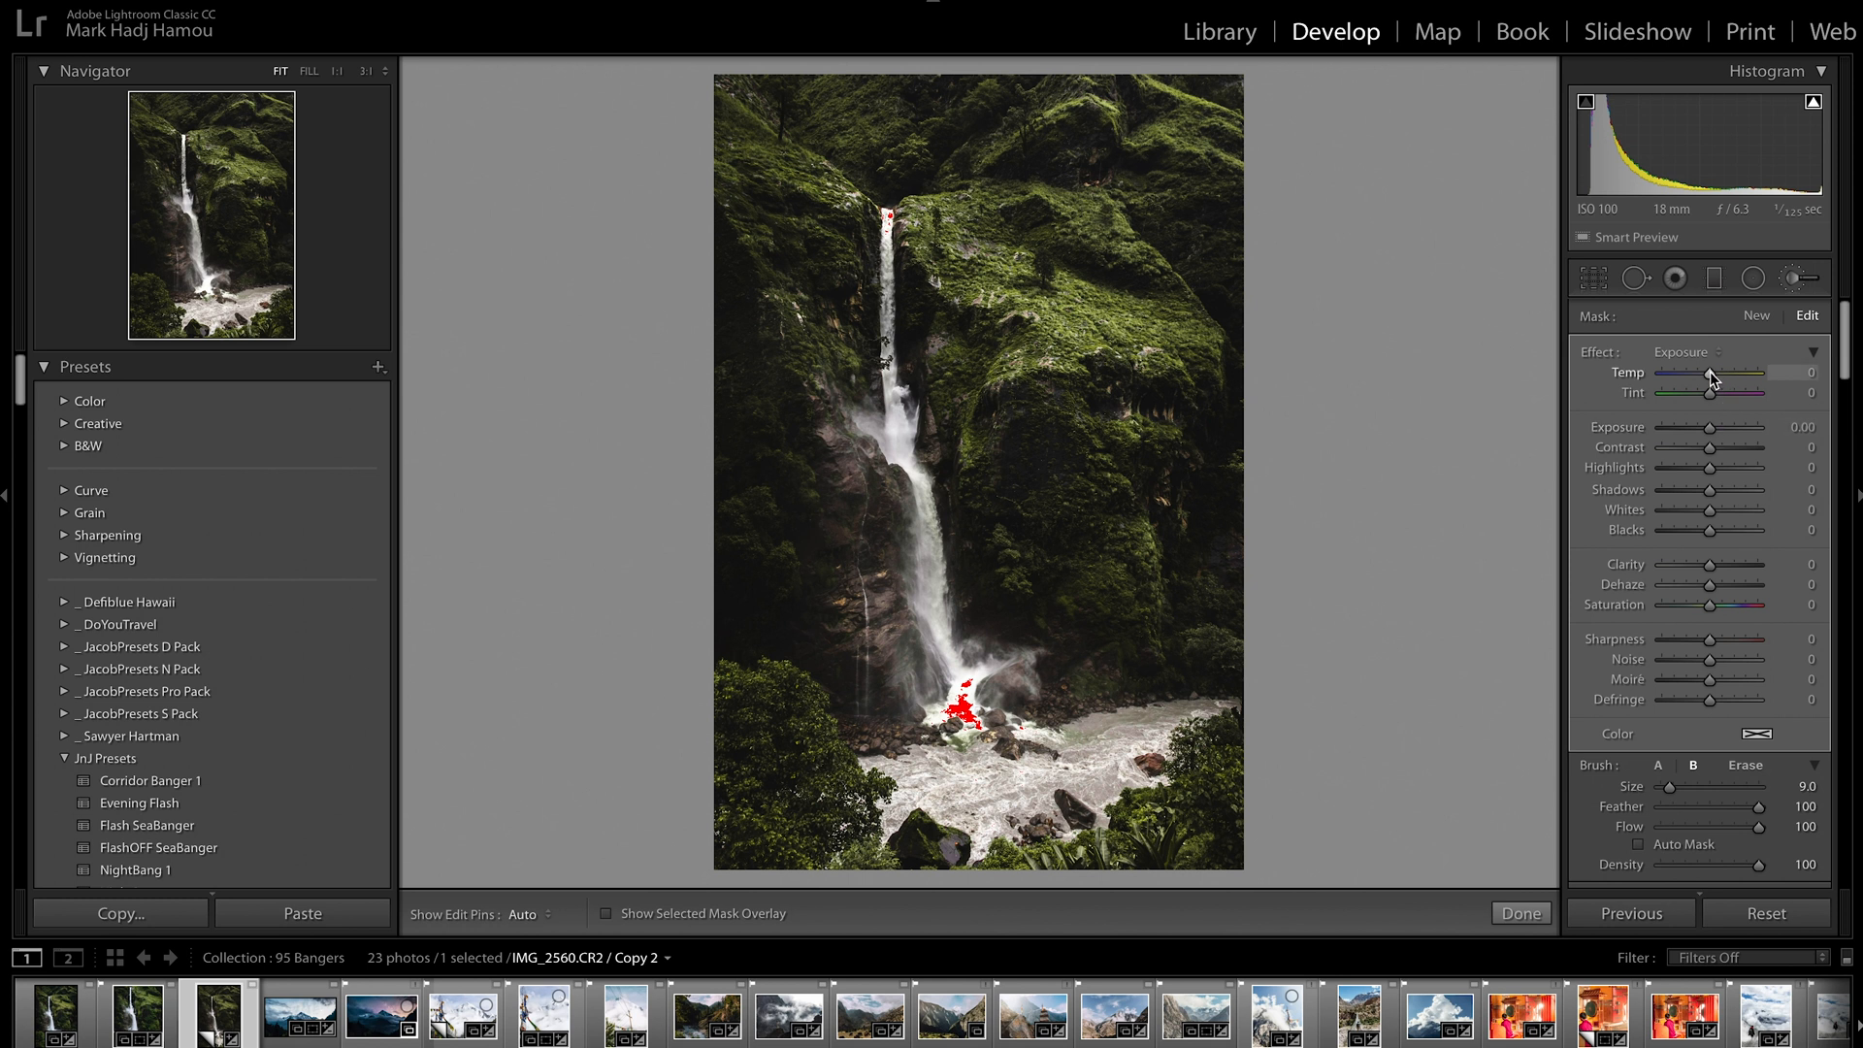
drag(1708, 372, 1689, 377)
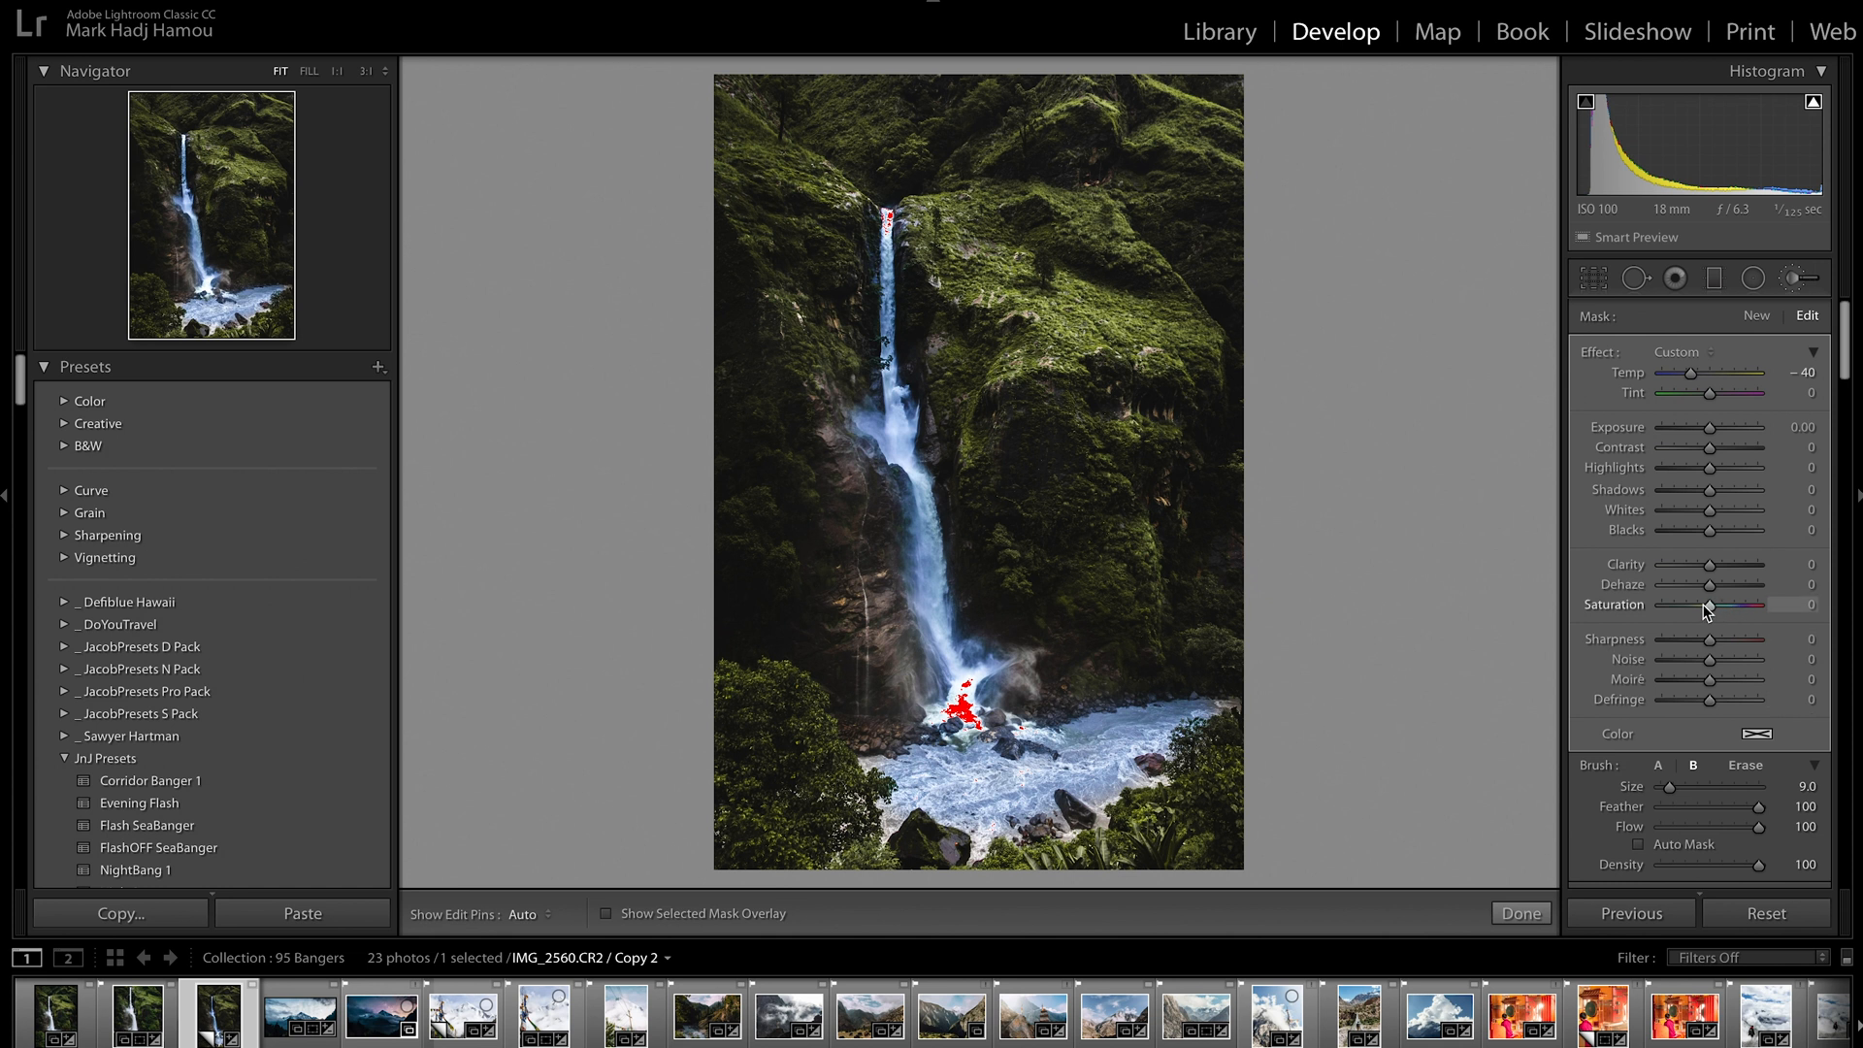
drag(1704, 605, 1654, 609)
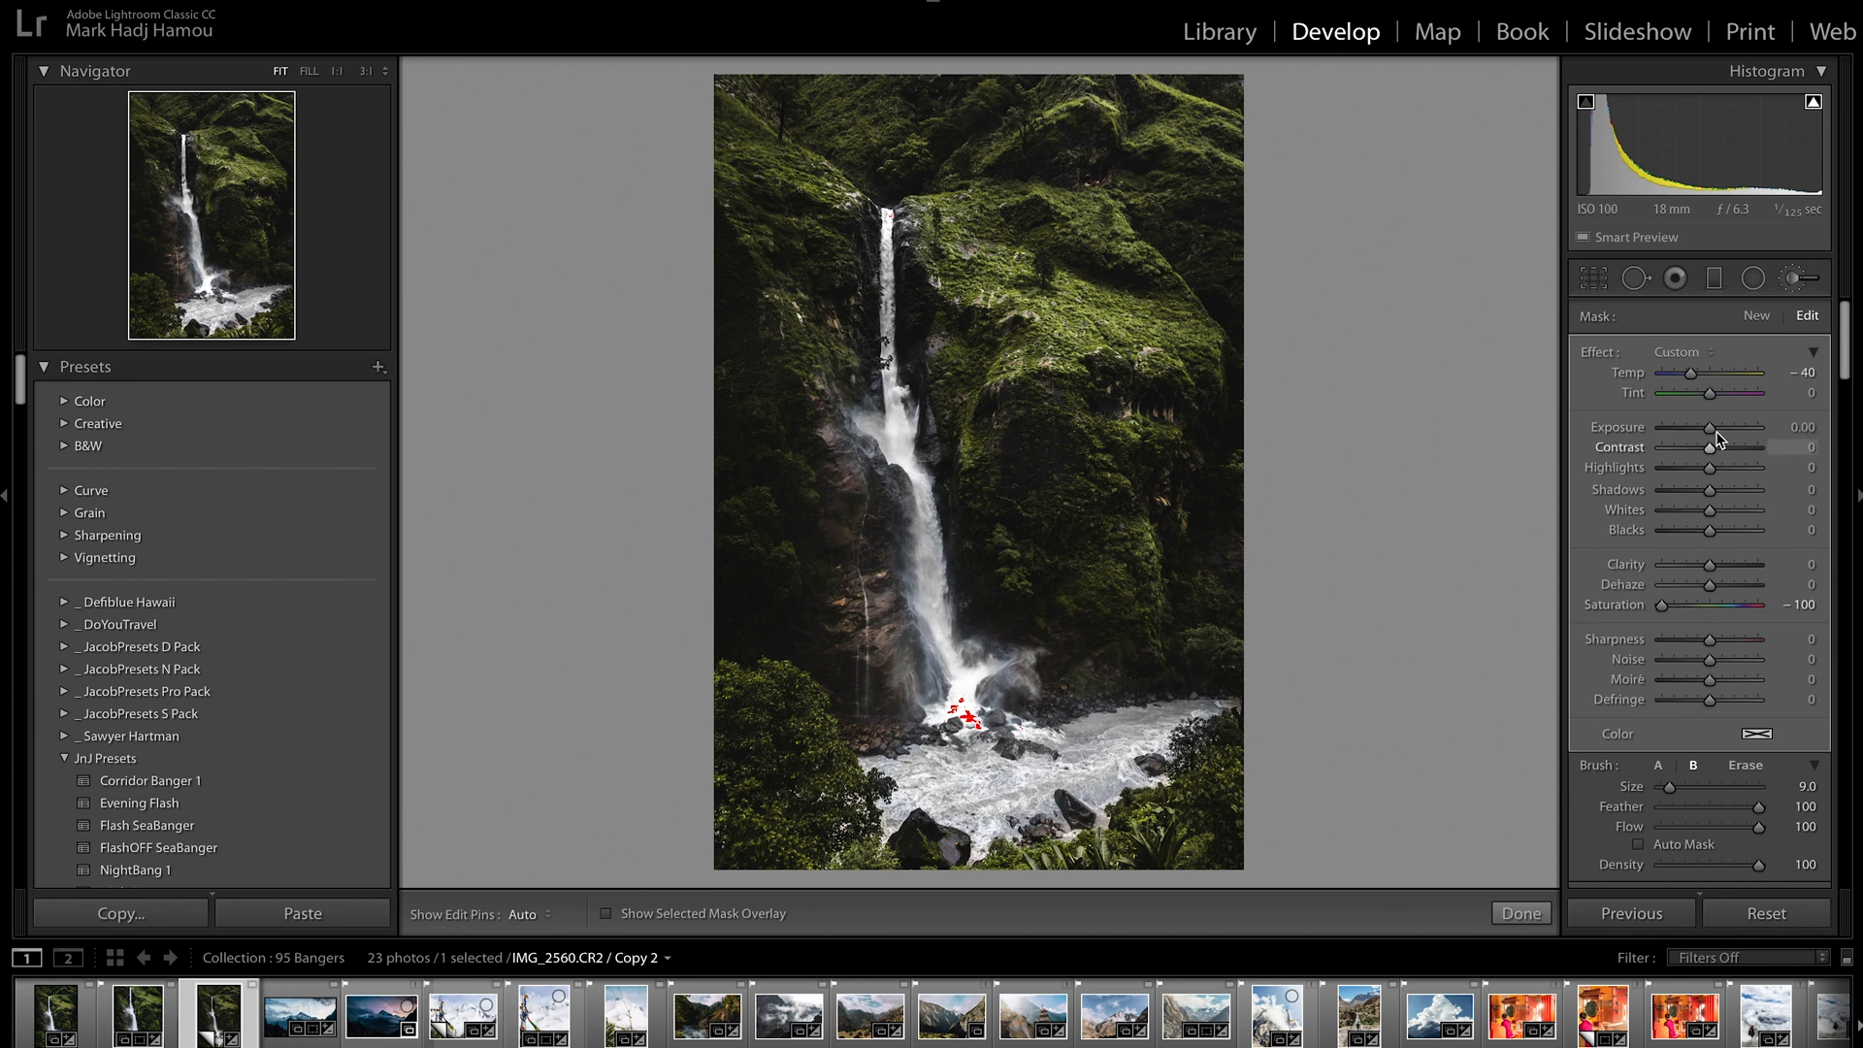
drag(1709, 428, 1716, 433)
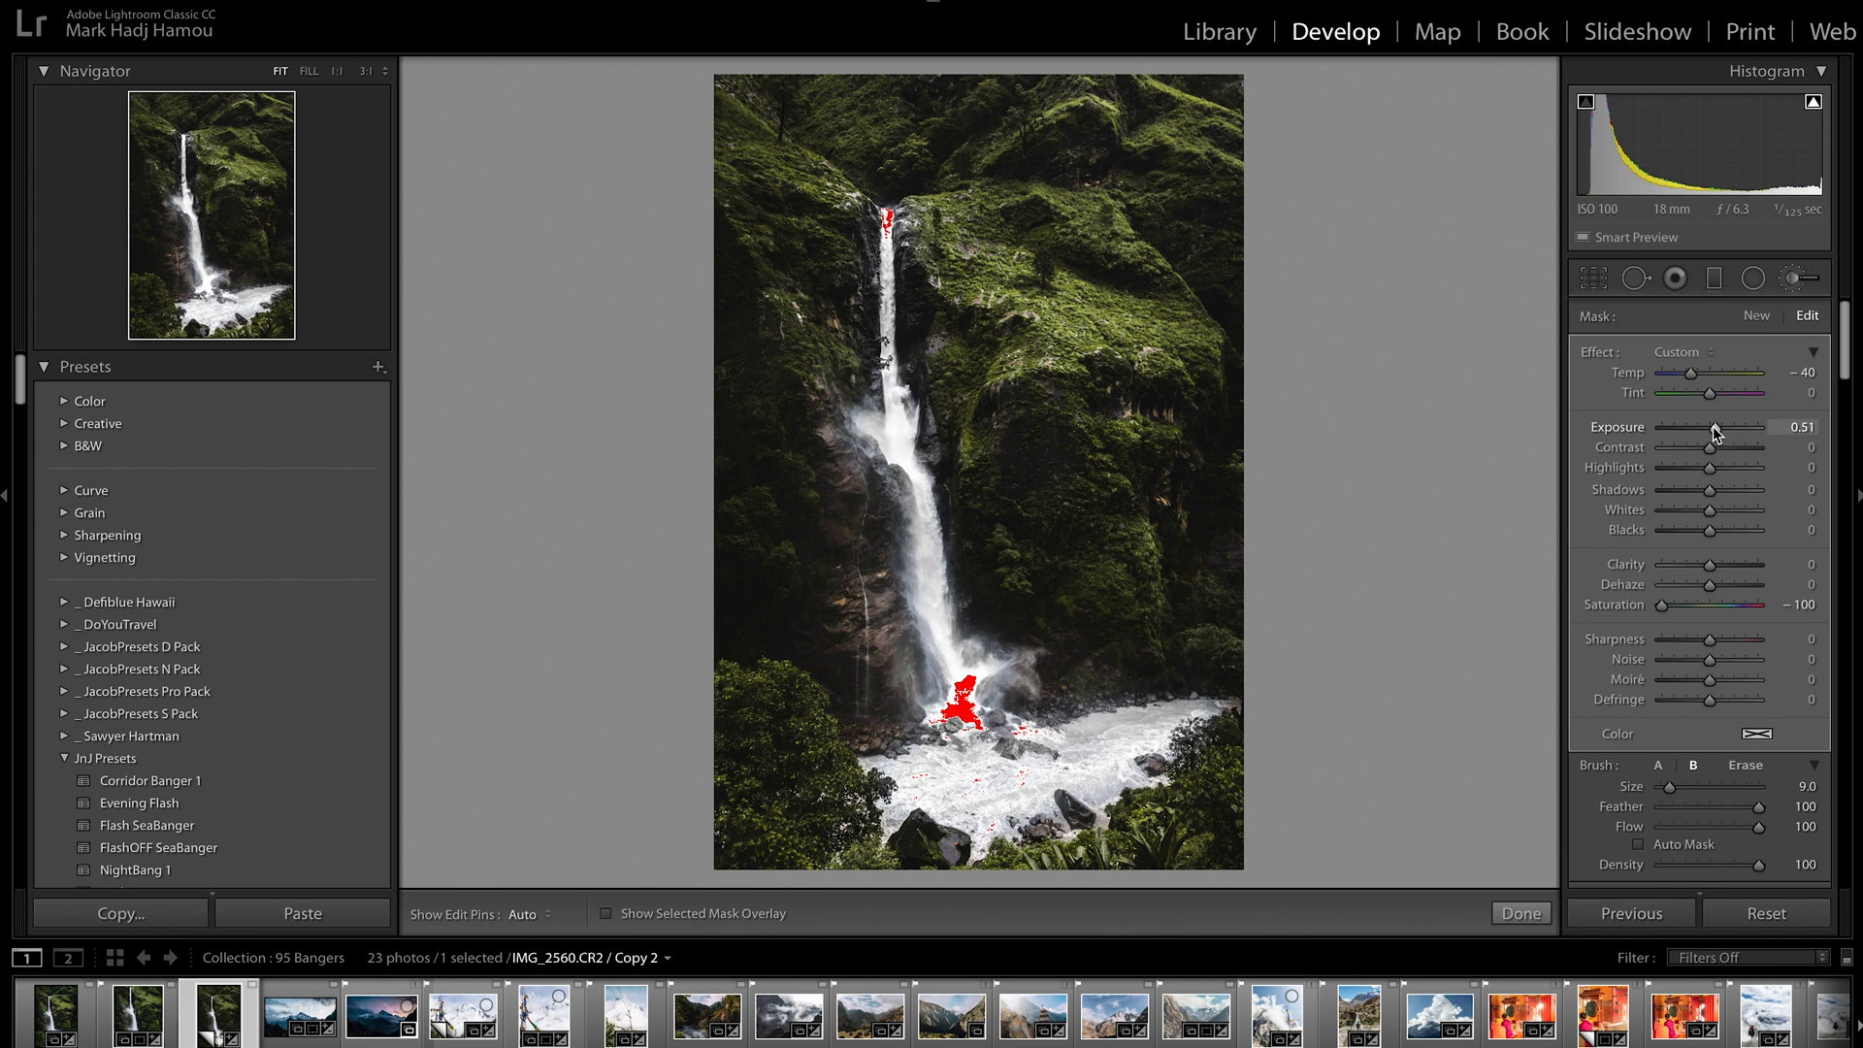
Set the water mask's Highlights to 32 and Shadows to −100, and compare the brush adjustment off and on
drag(1712, 467, 1728, 467)
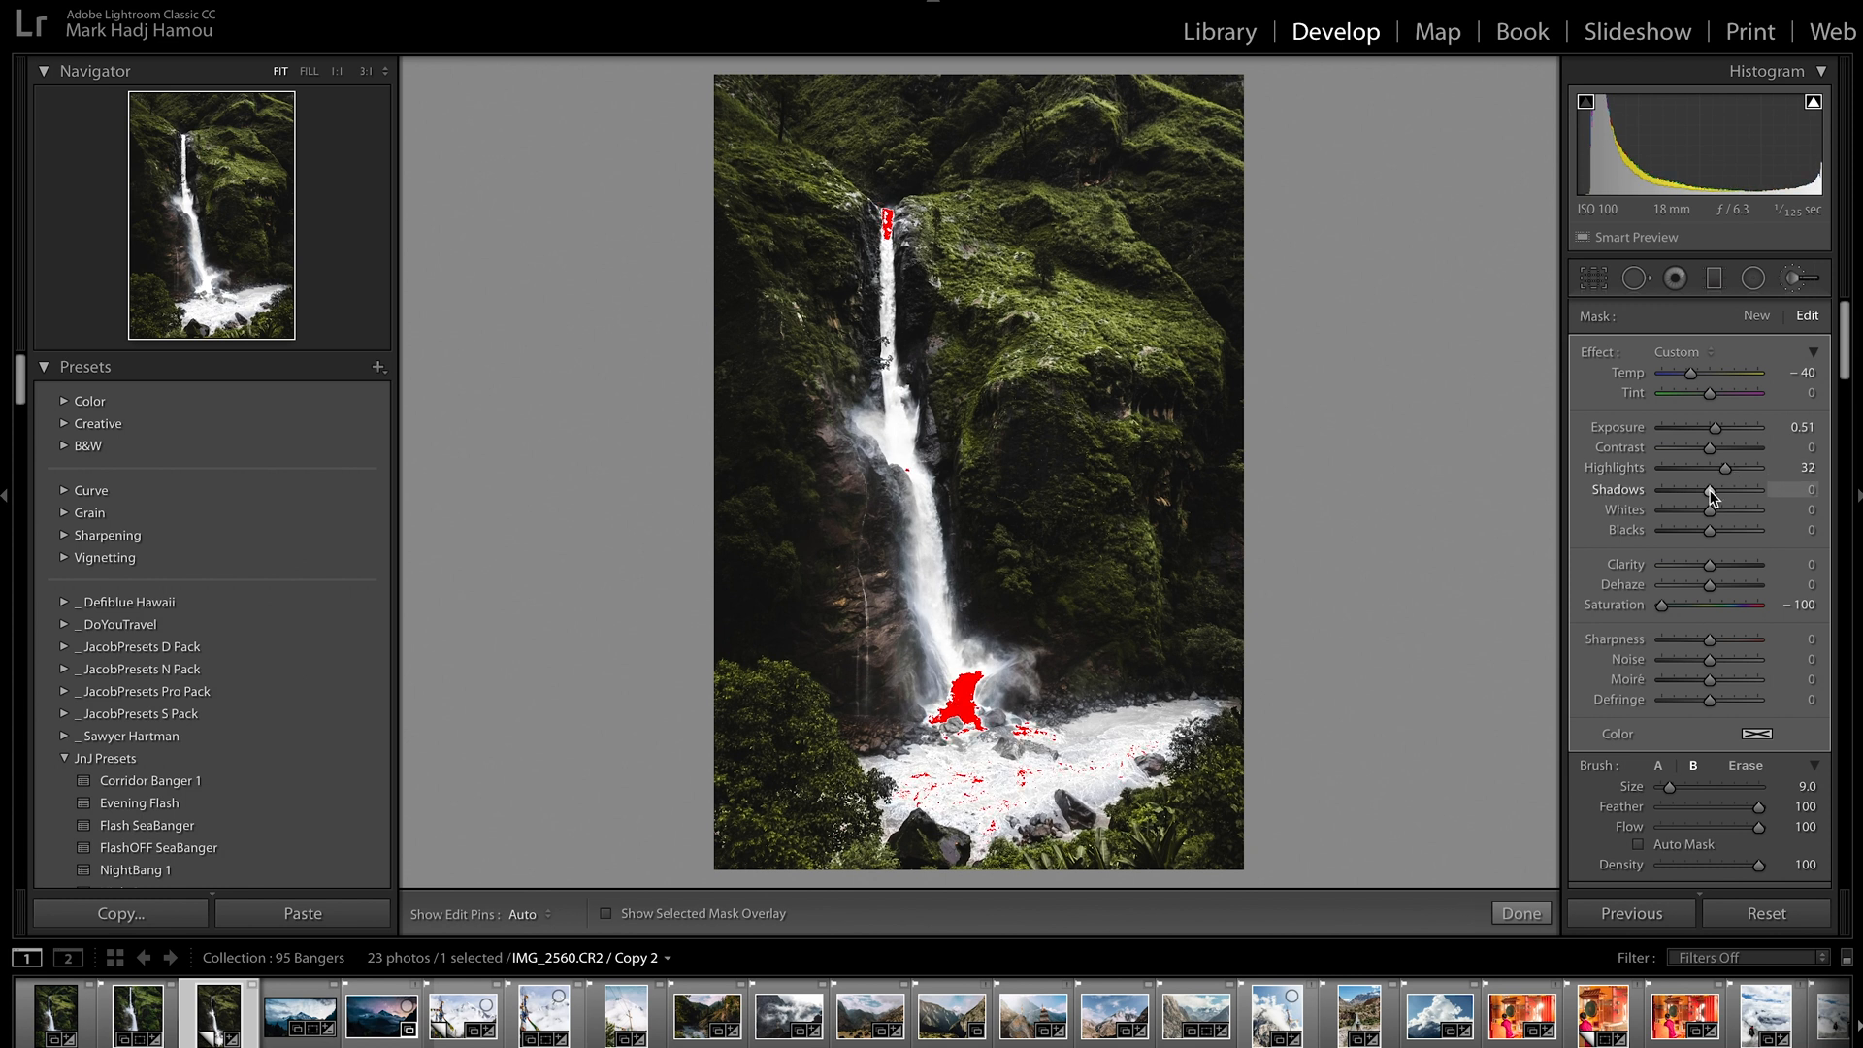
drag(1712, 497, 1648, 491)
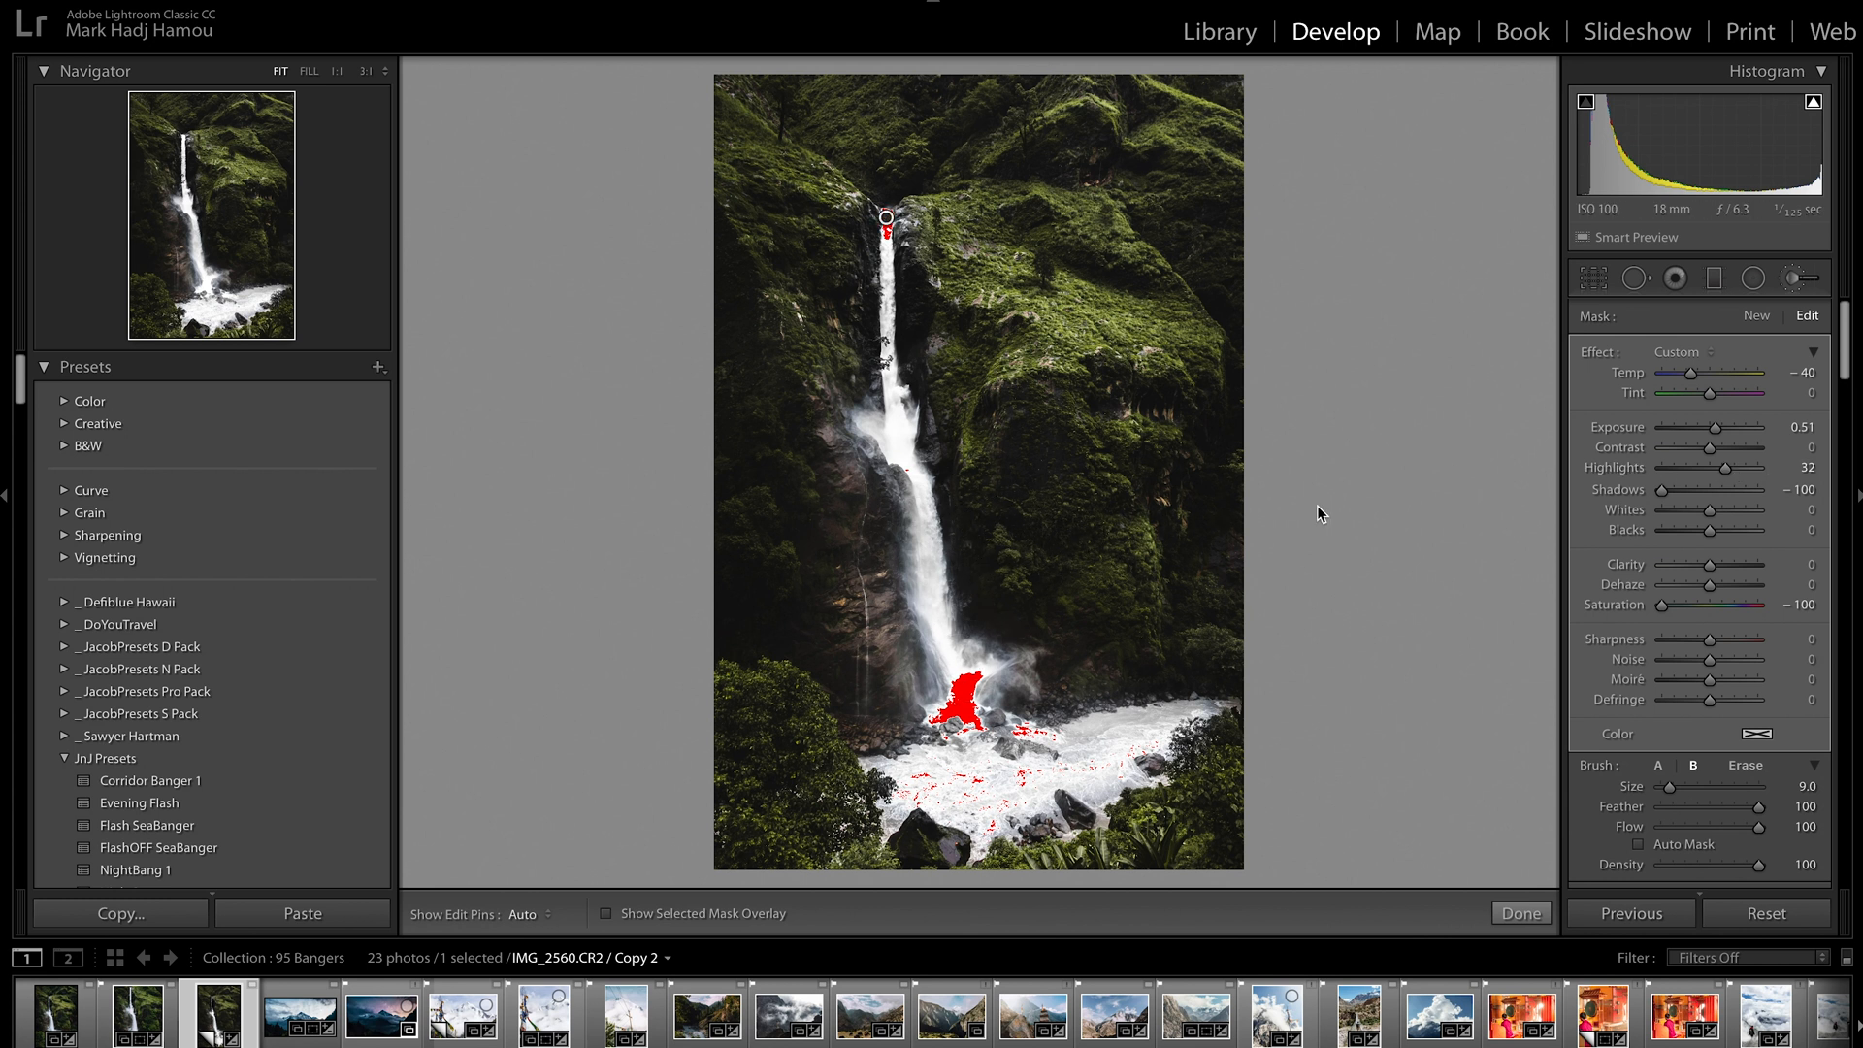
scroll(1640, 679, down, 2)
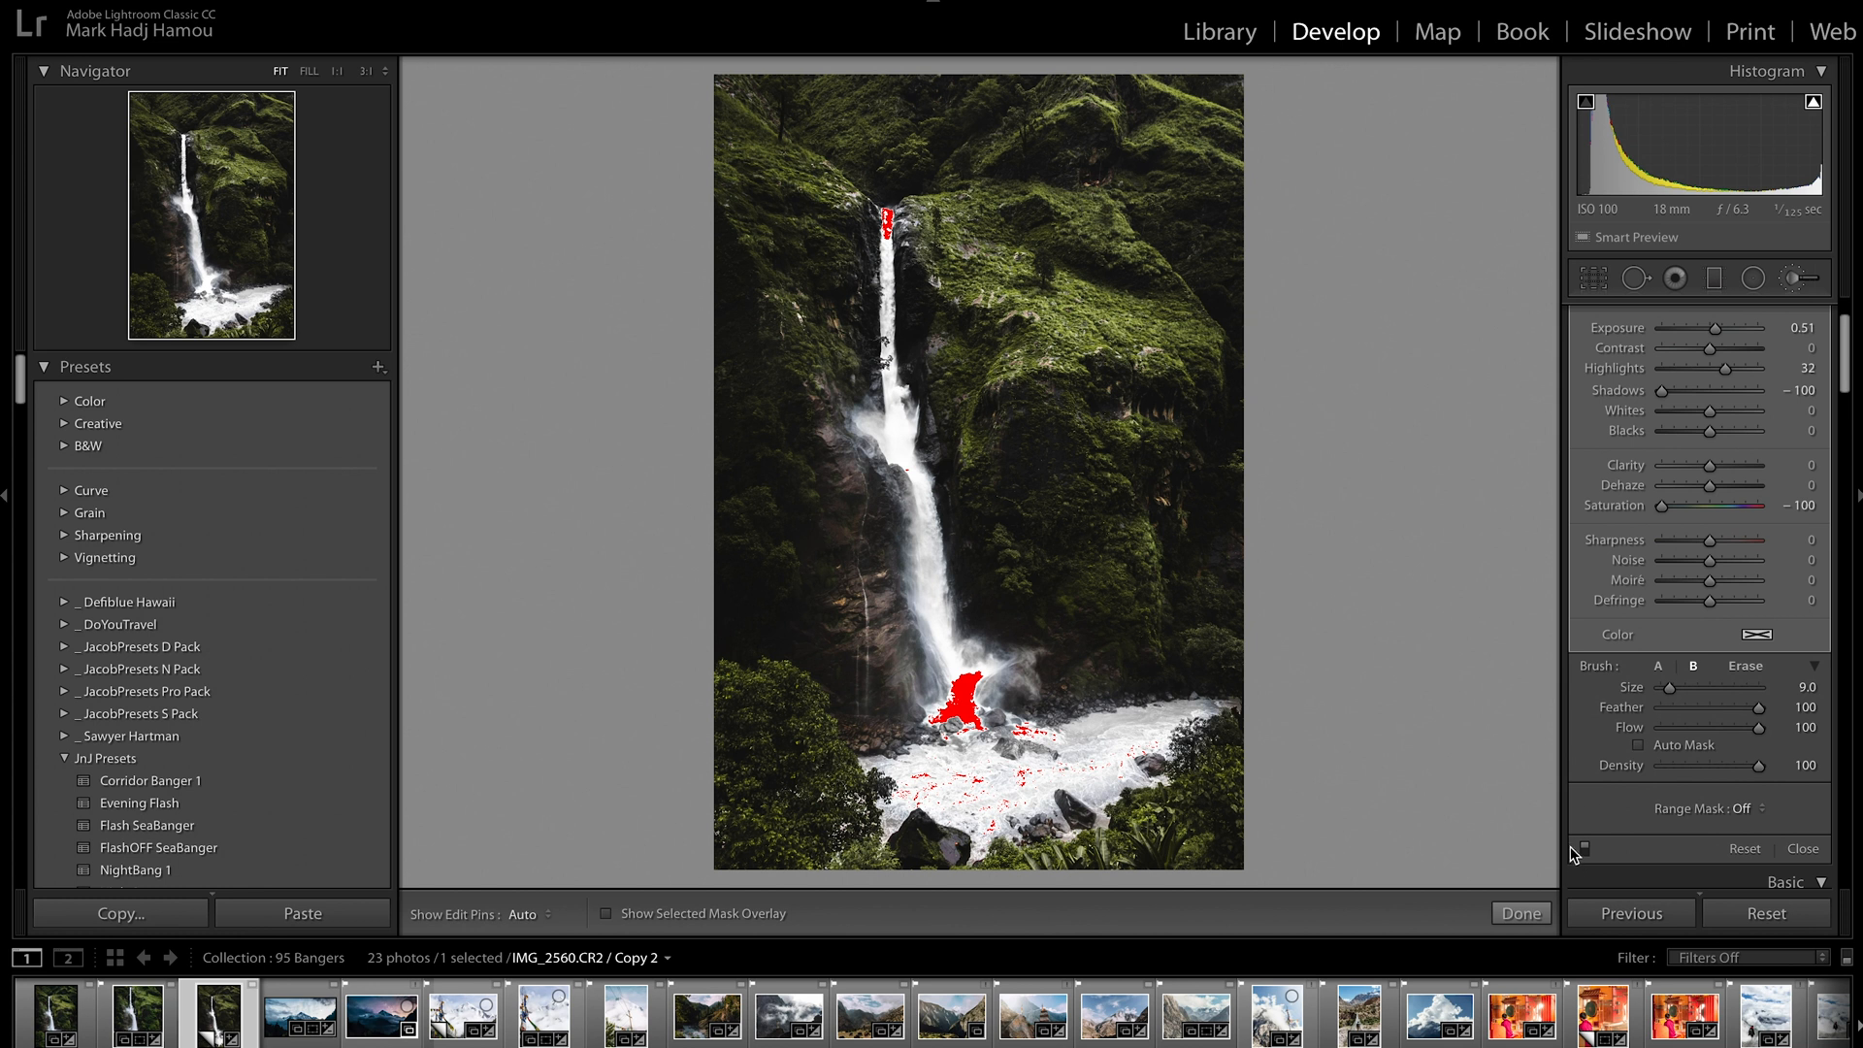
click(1584, 854)
click(1585, 854)
scroll(1616, 650, up, 3)
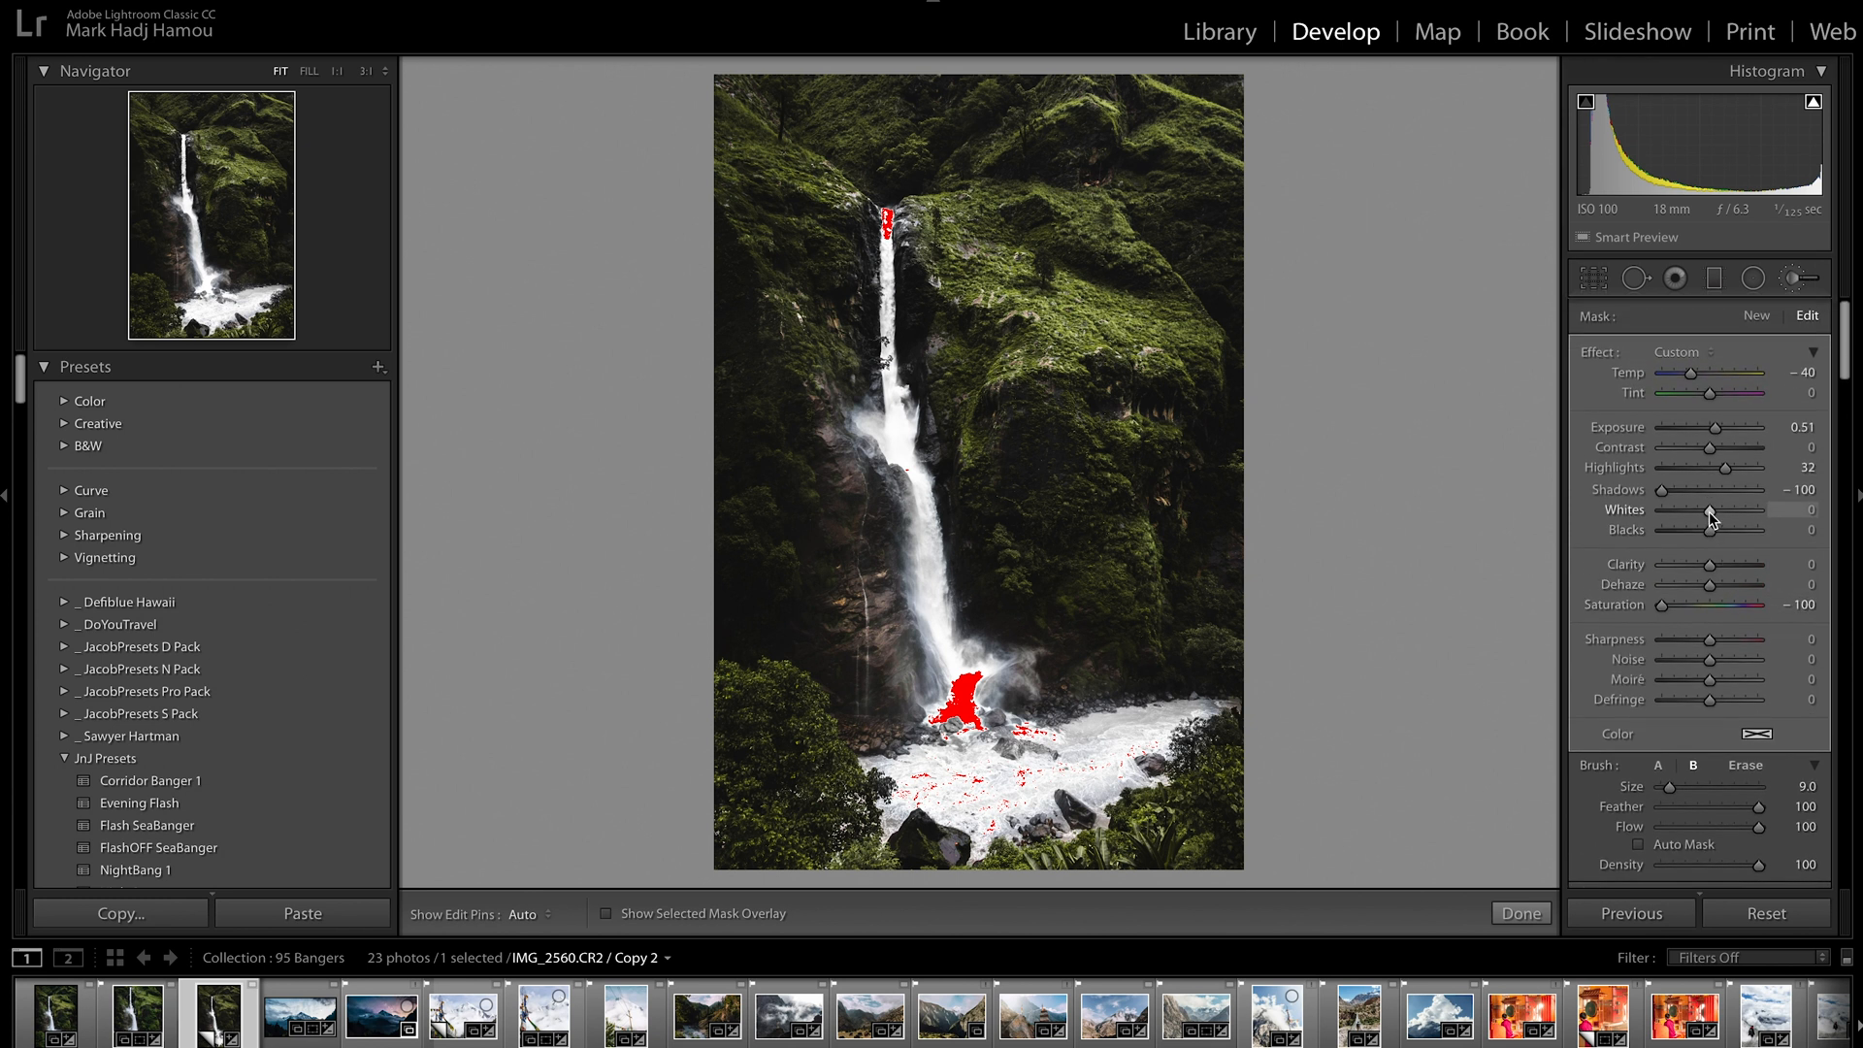
Lower the water mask's Whites to −3, compare the brush adjustment off and on, and finish the brush edit
drag(1707, 512, 1706, 512)
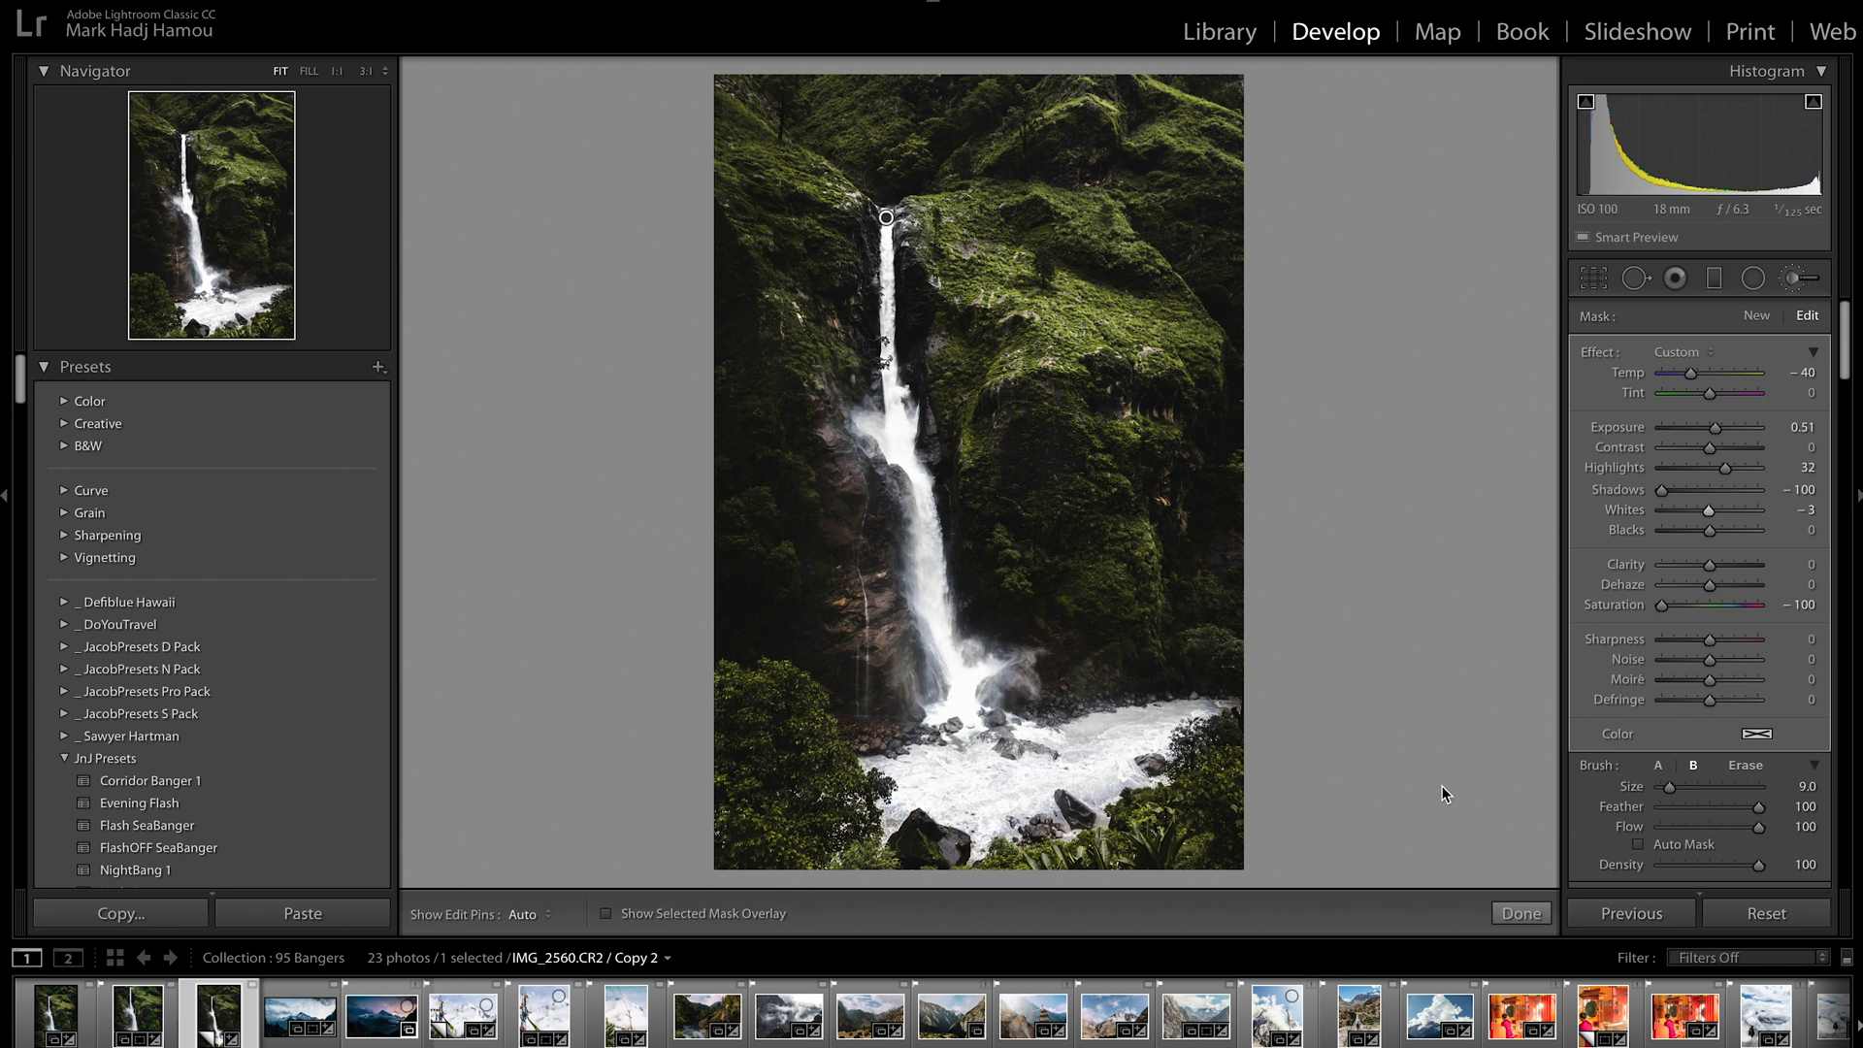
scroll(1631, 801, down, 3)
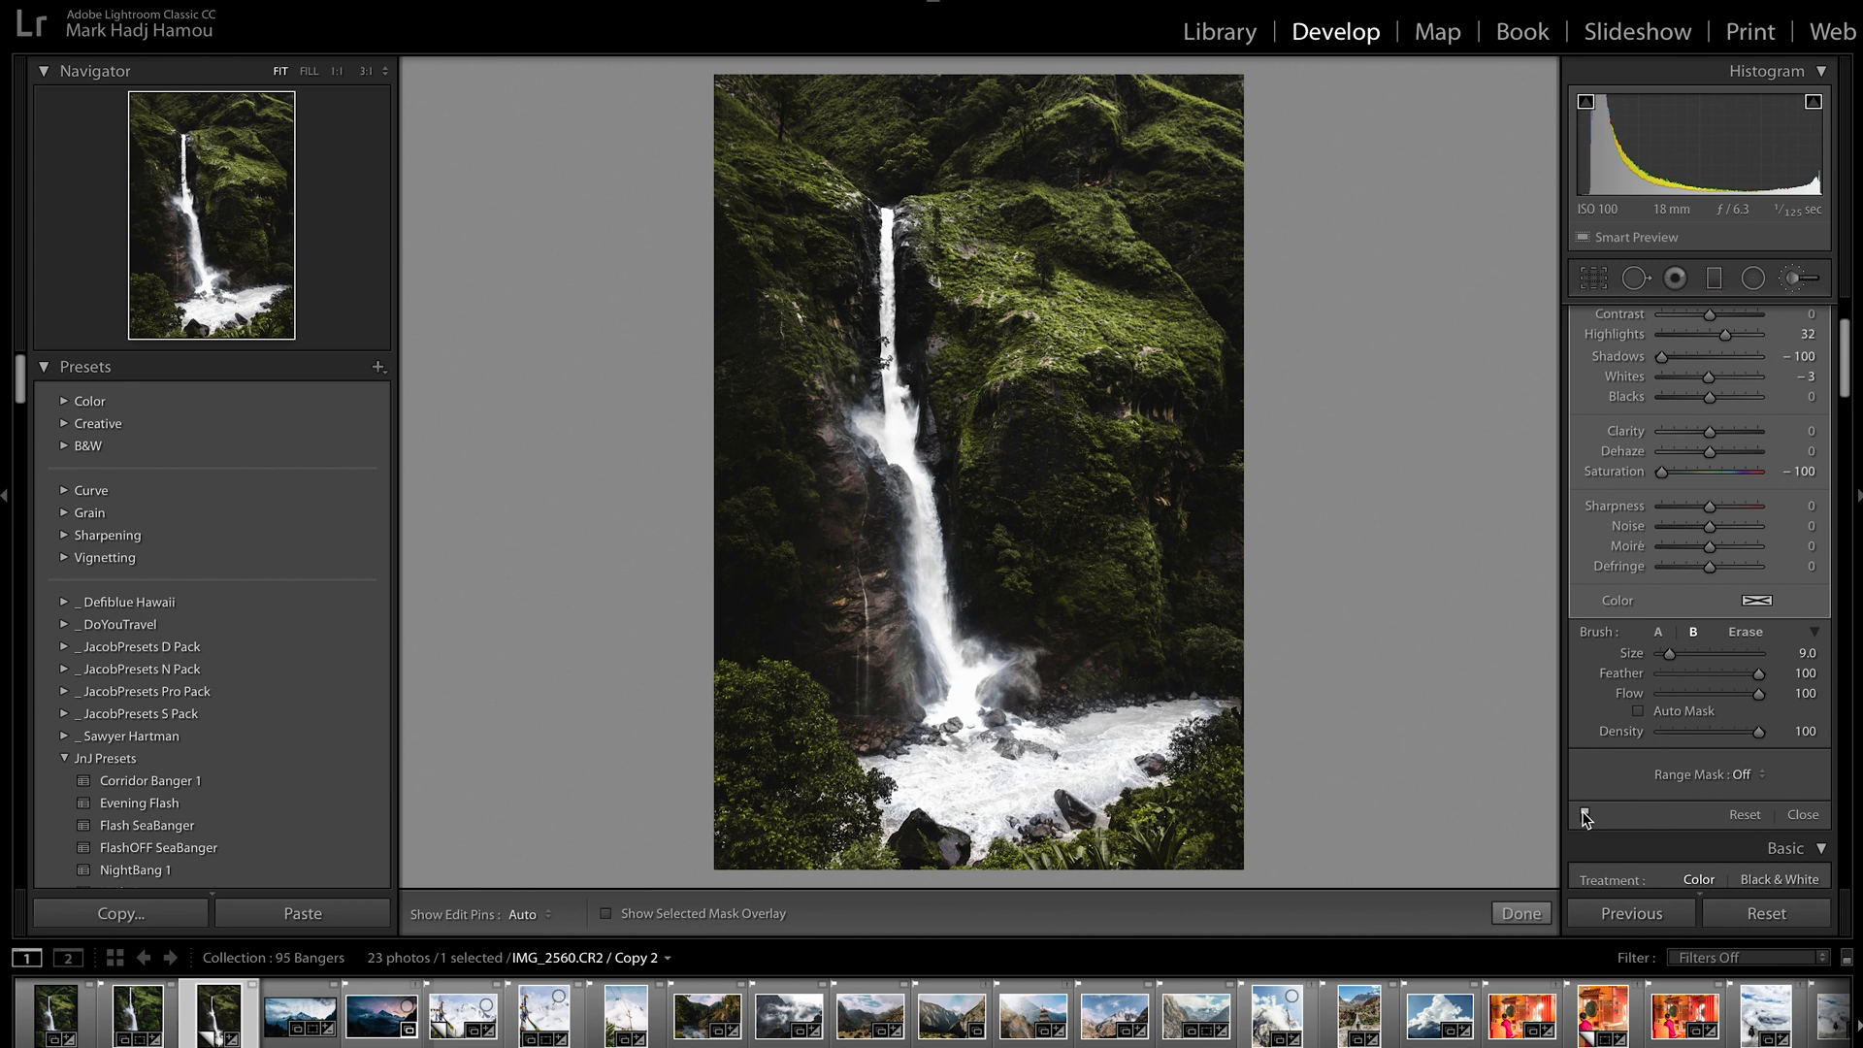
click(1584, 814)
click(1584, 814)
click(1518, 912)
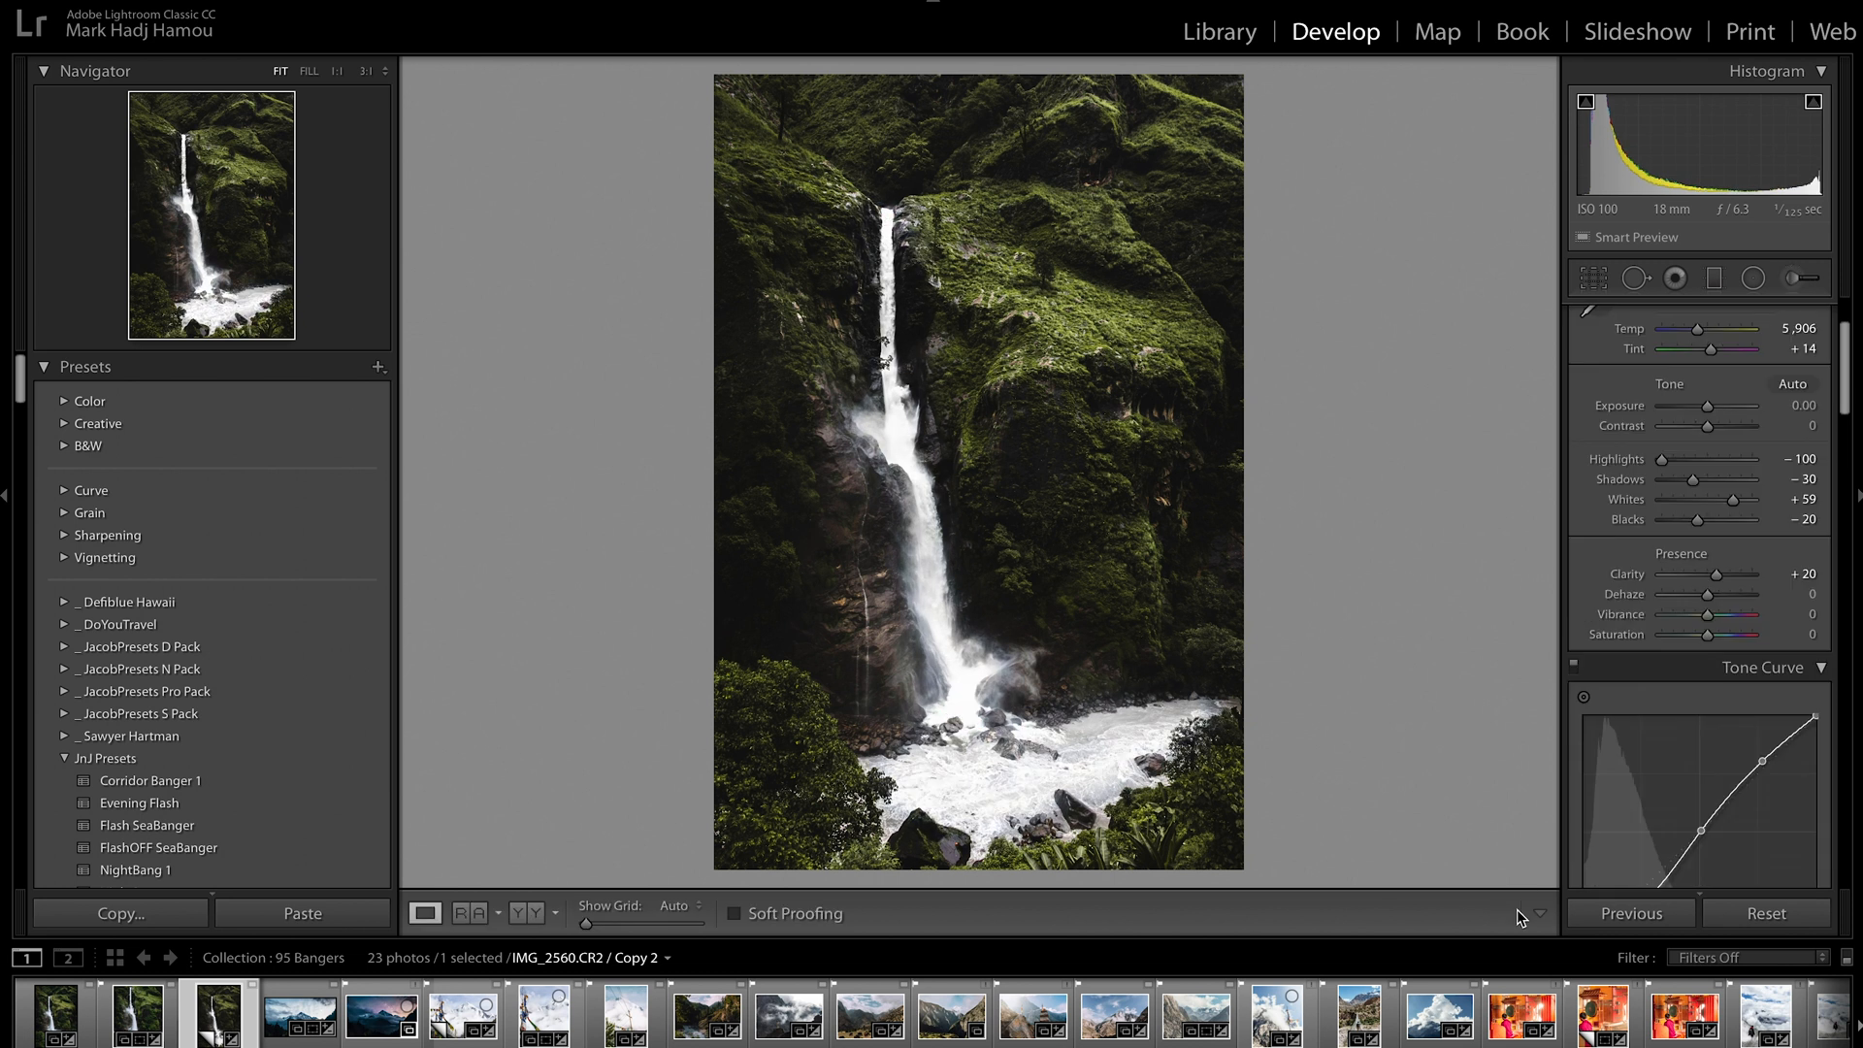
Add a Highlight Priority post-crop vignette with an Amount of −10
scroll(1610, 600, up, 3)
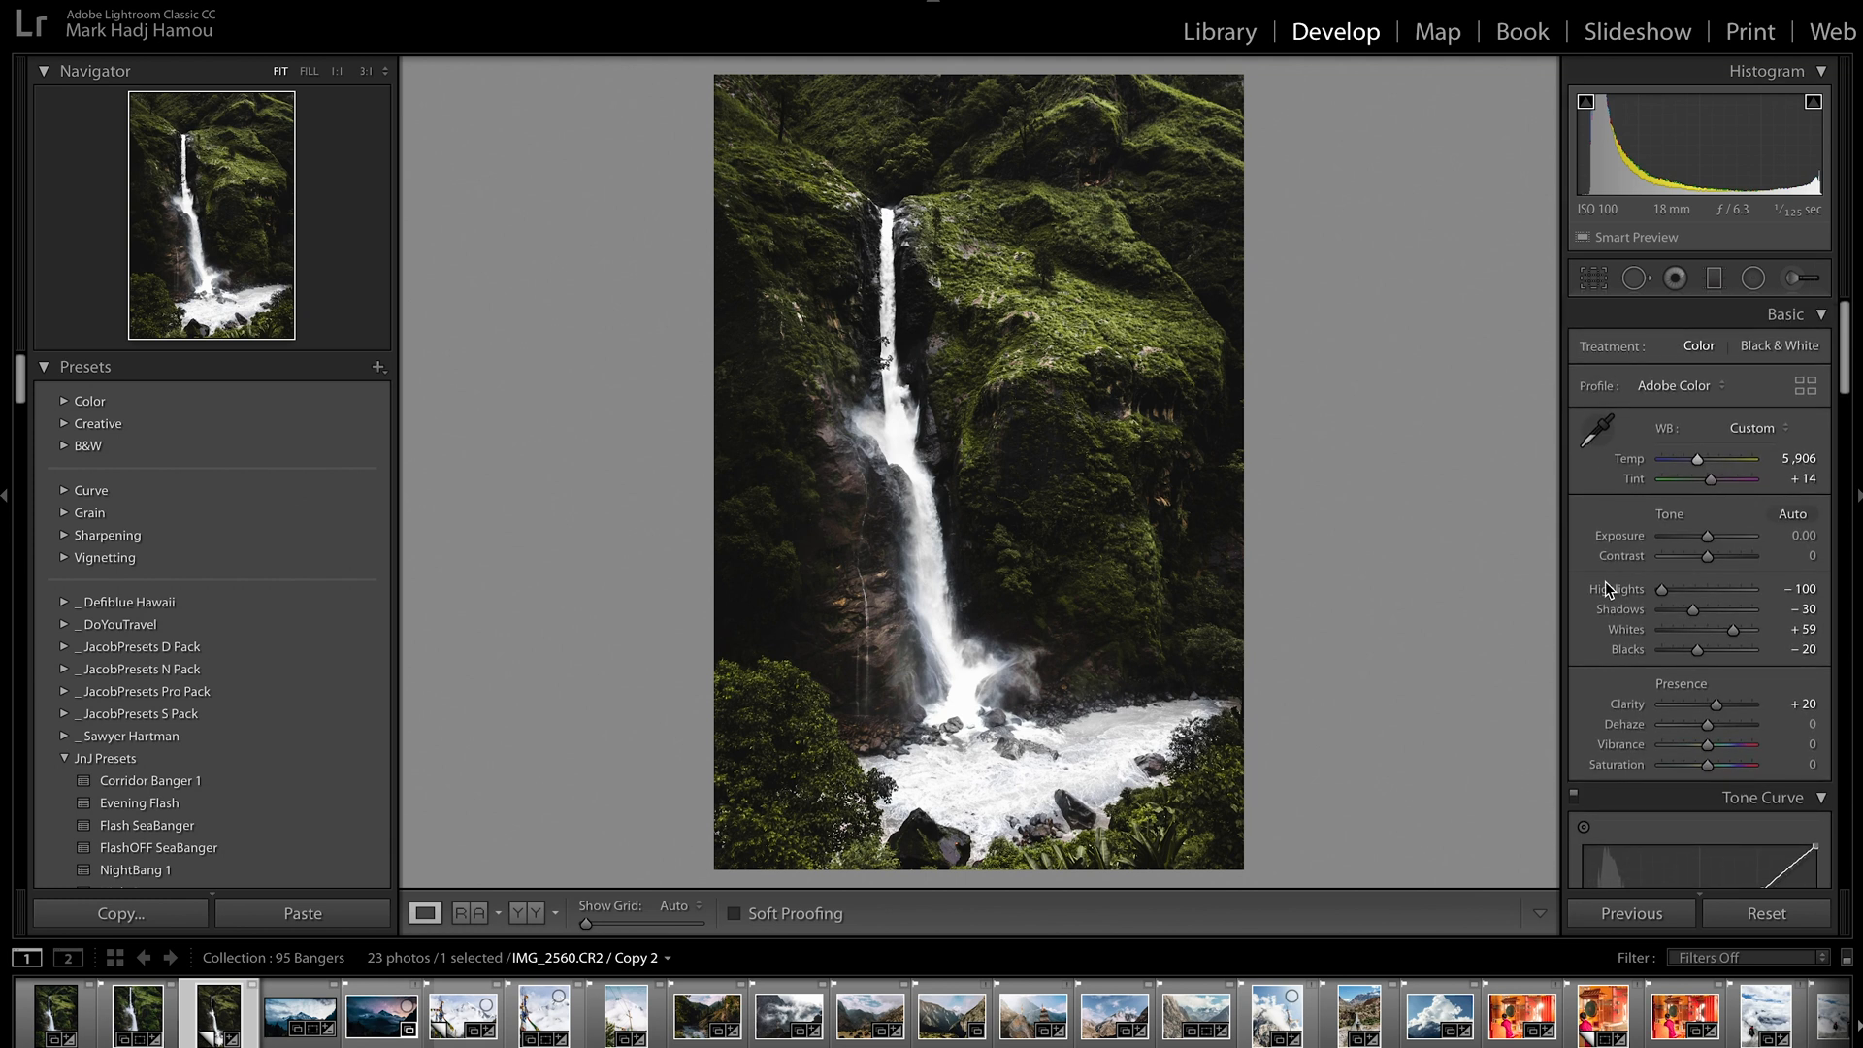
scroll(1605, 580, down, 15)
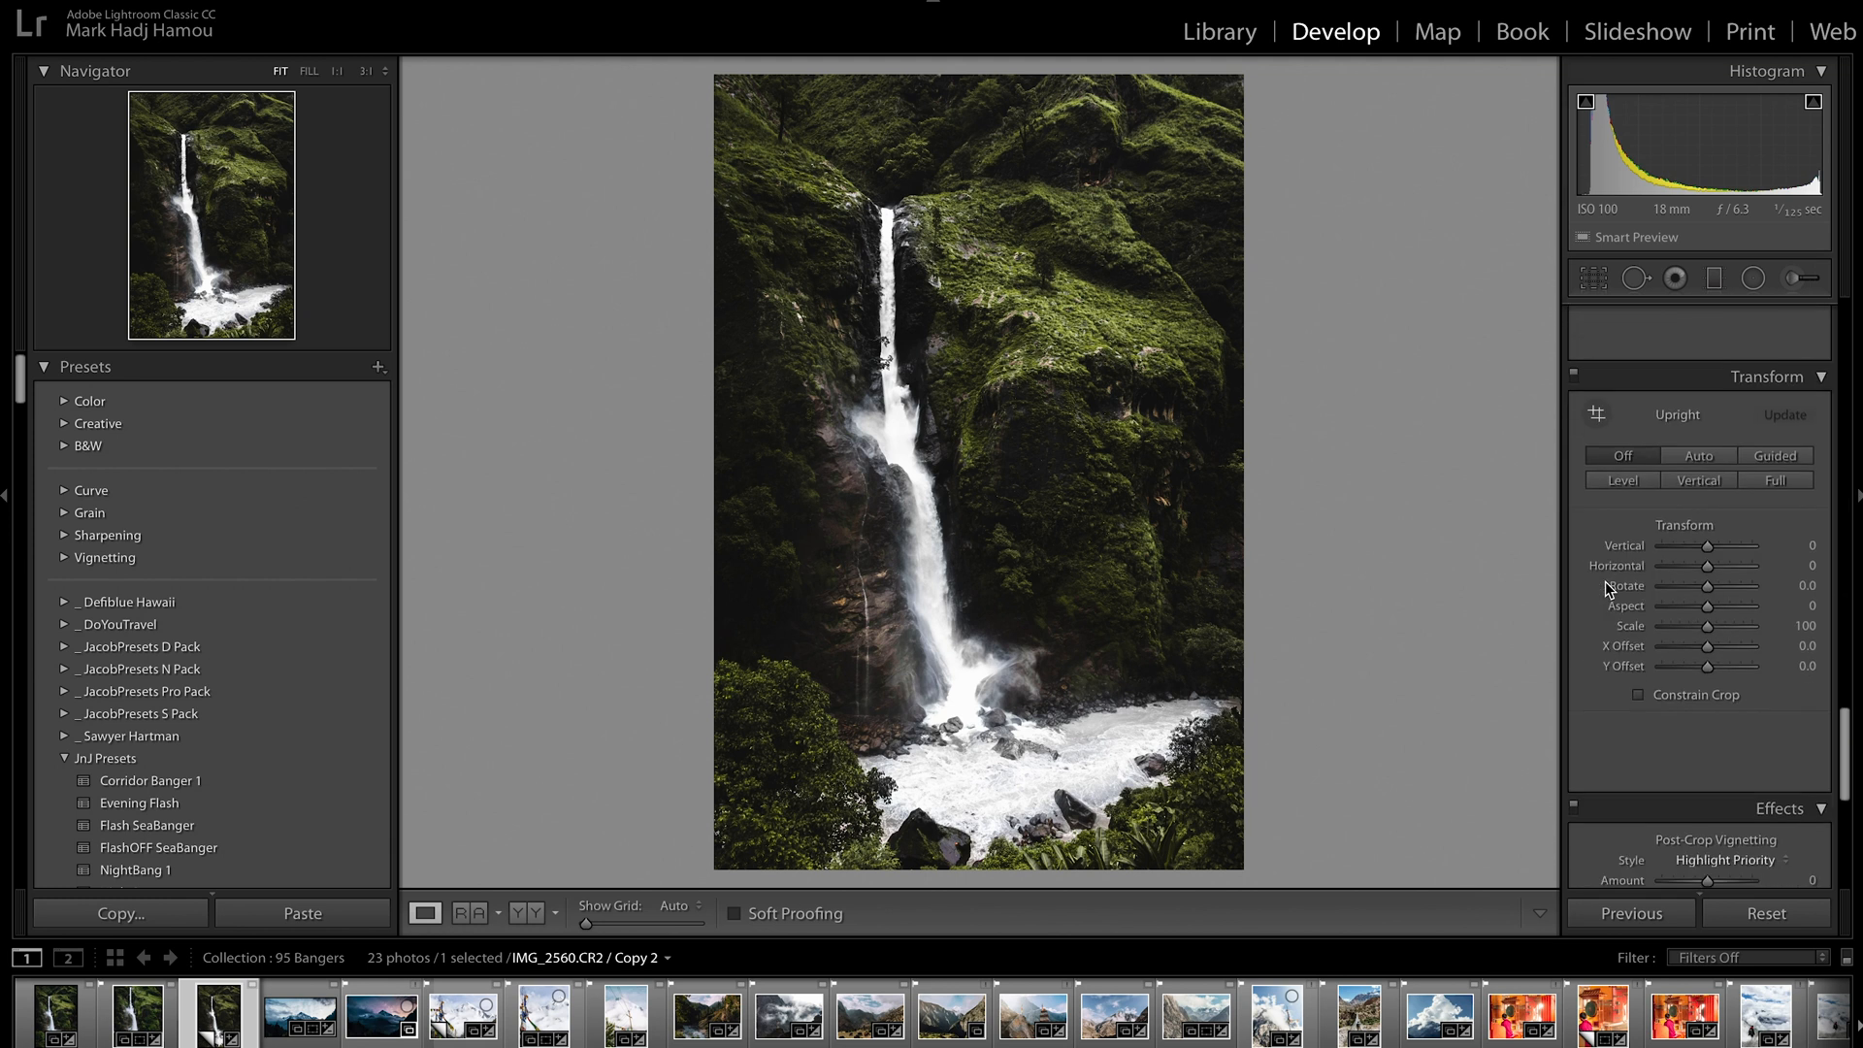
scroll(1605, 580, down, 2)
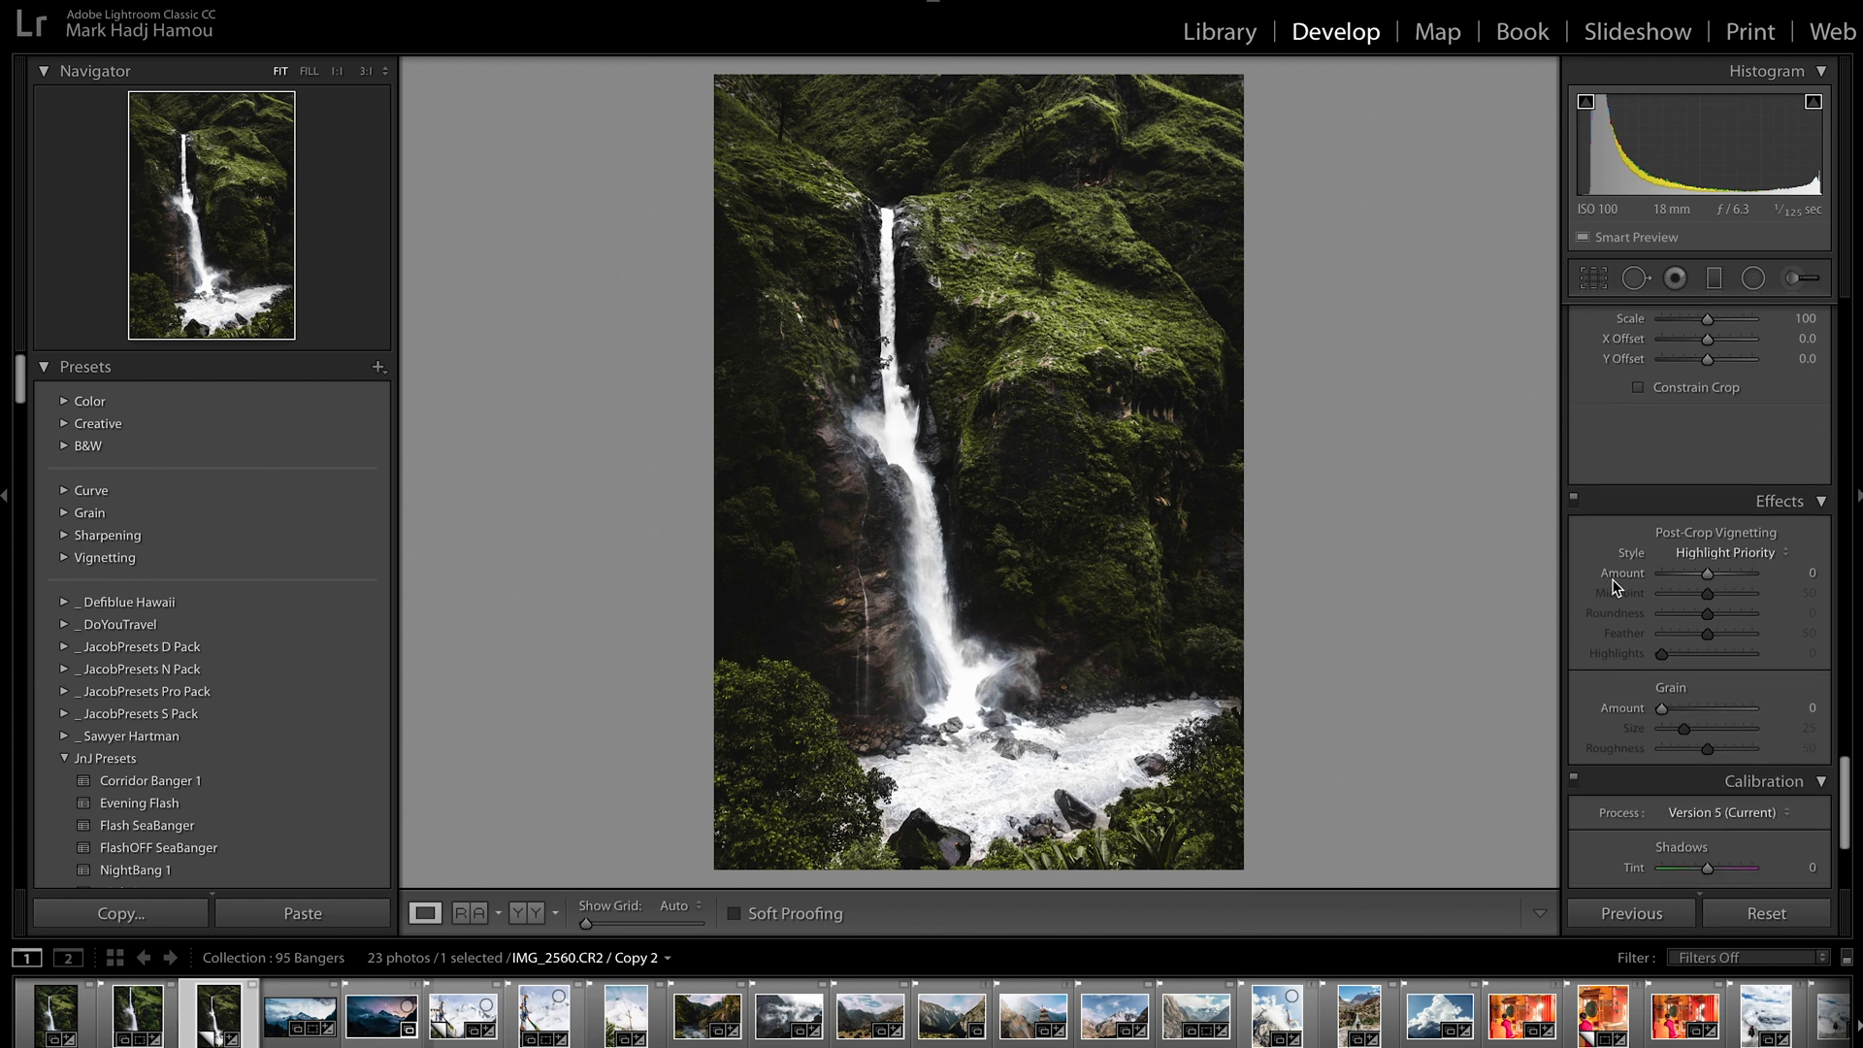
click(1705, 574)
drag(1707, 580, 1704, 579)
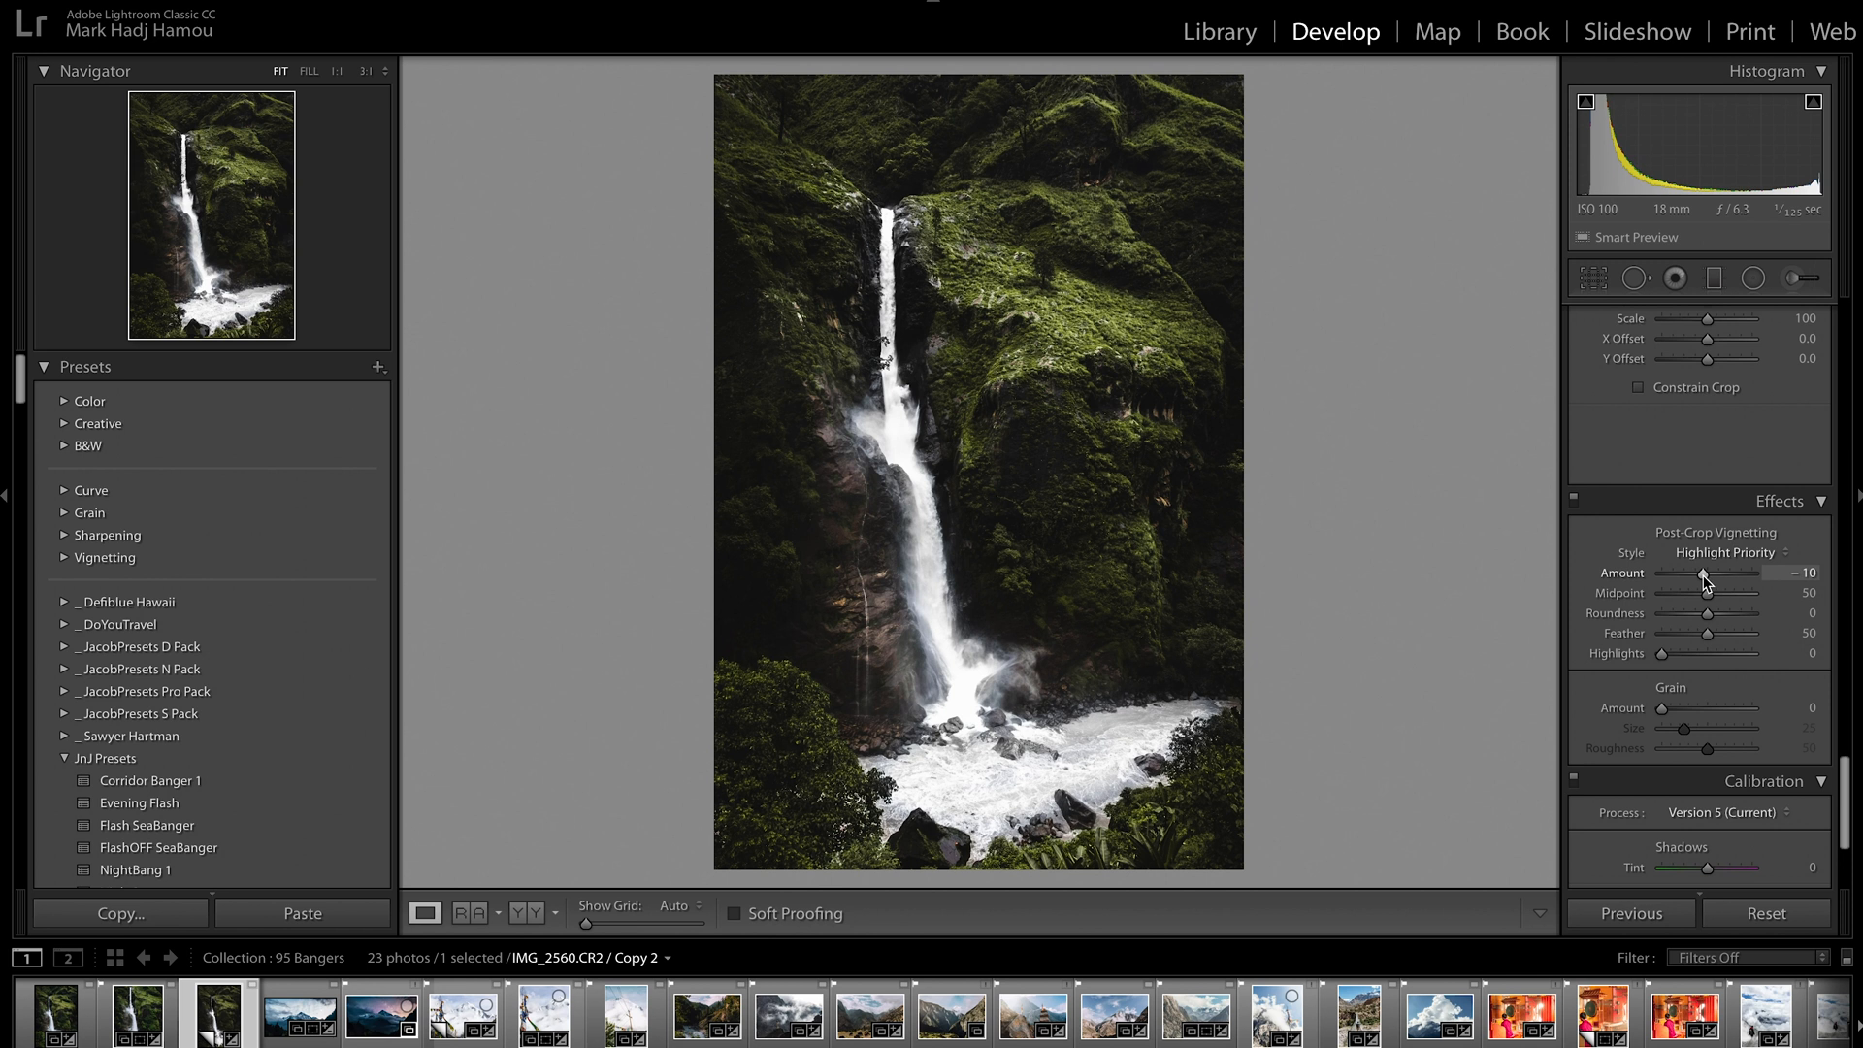
Cool the photo's overall white balance to a Temp of 5,217
scroll(1621, 522, up, 10)
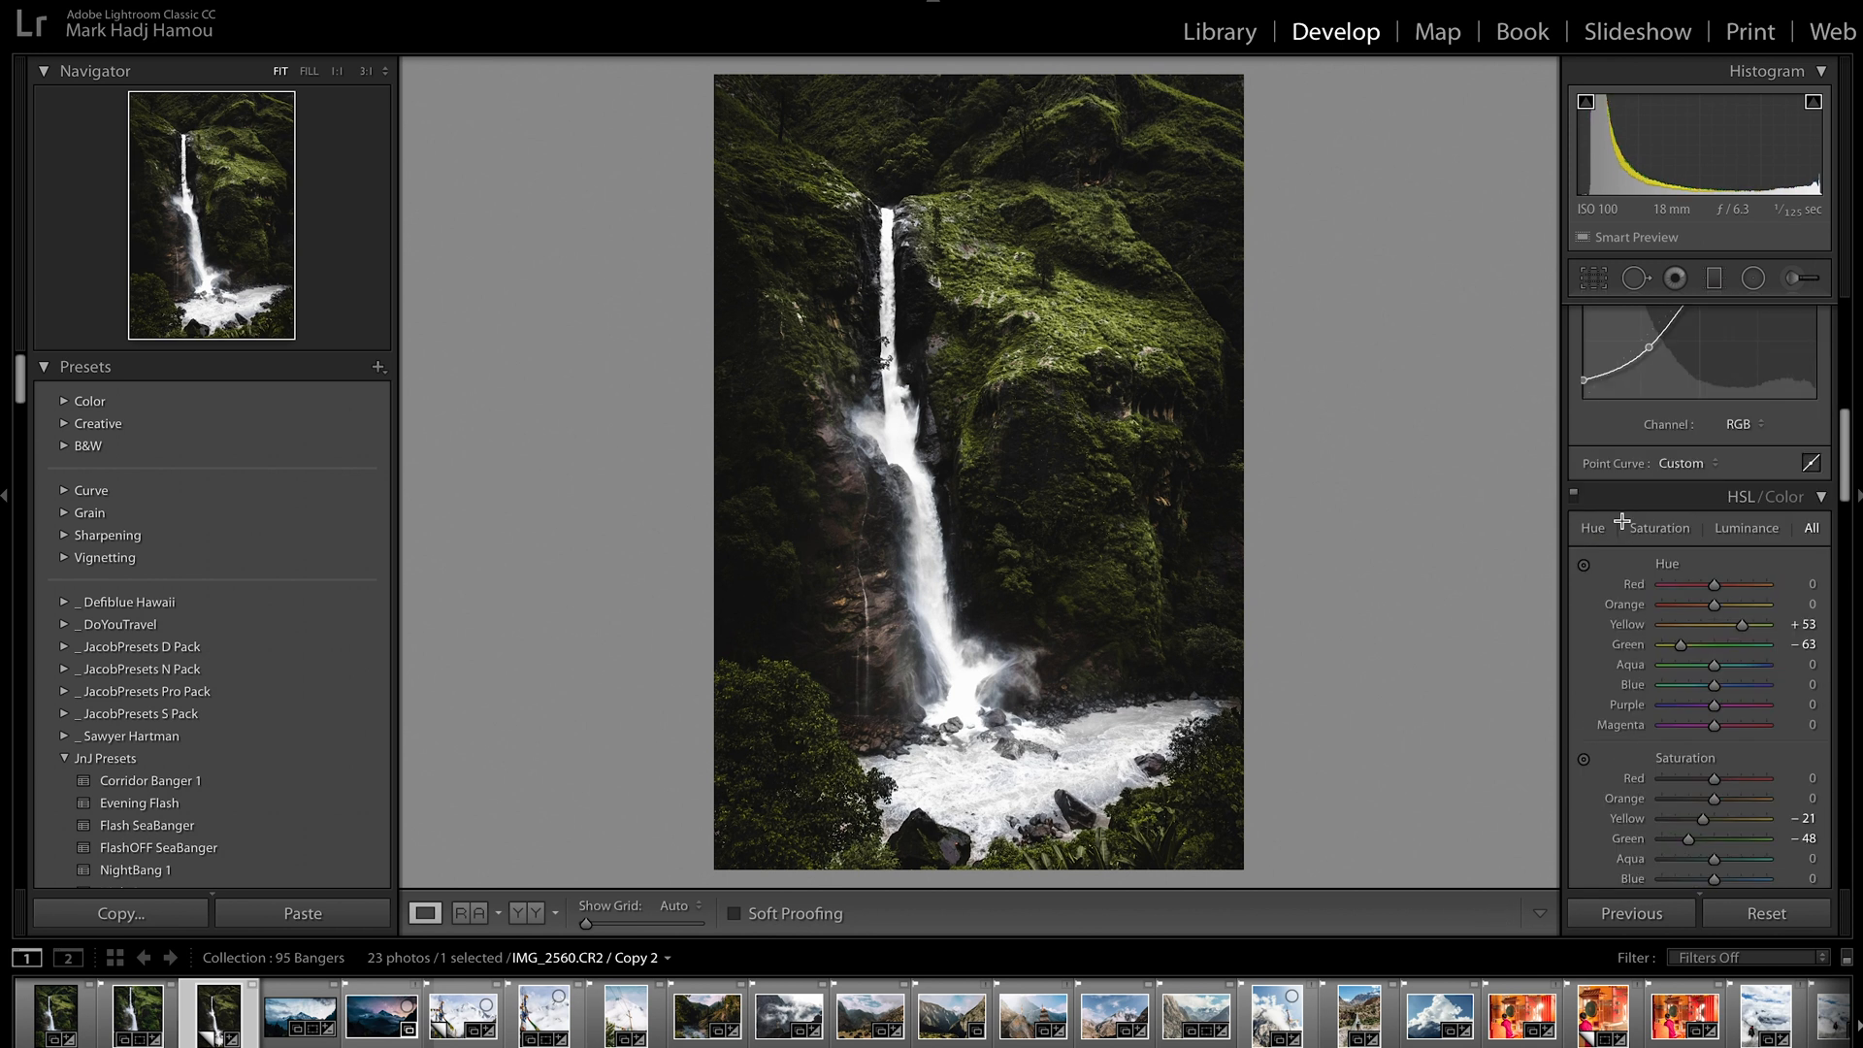
scroll(1621, 522, up, 5)
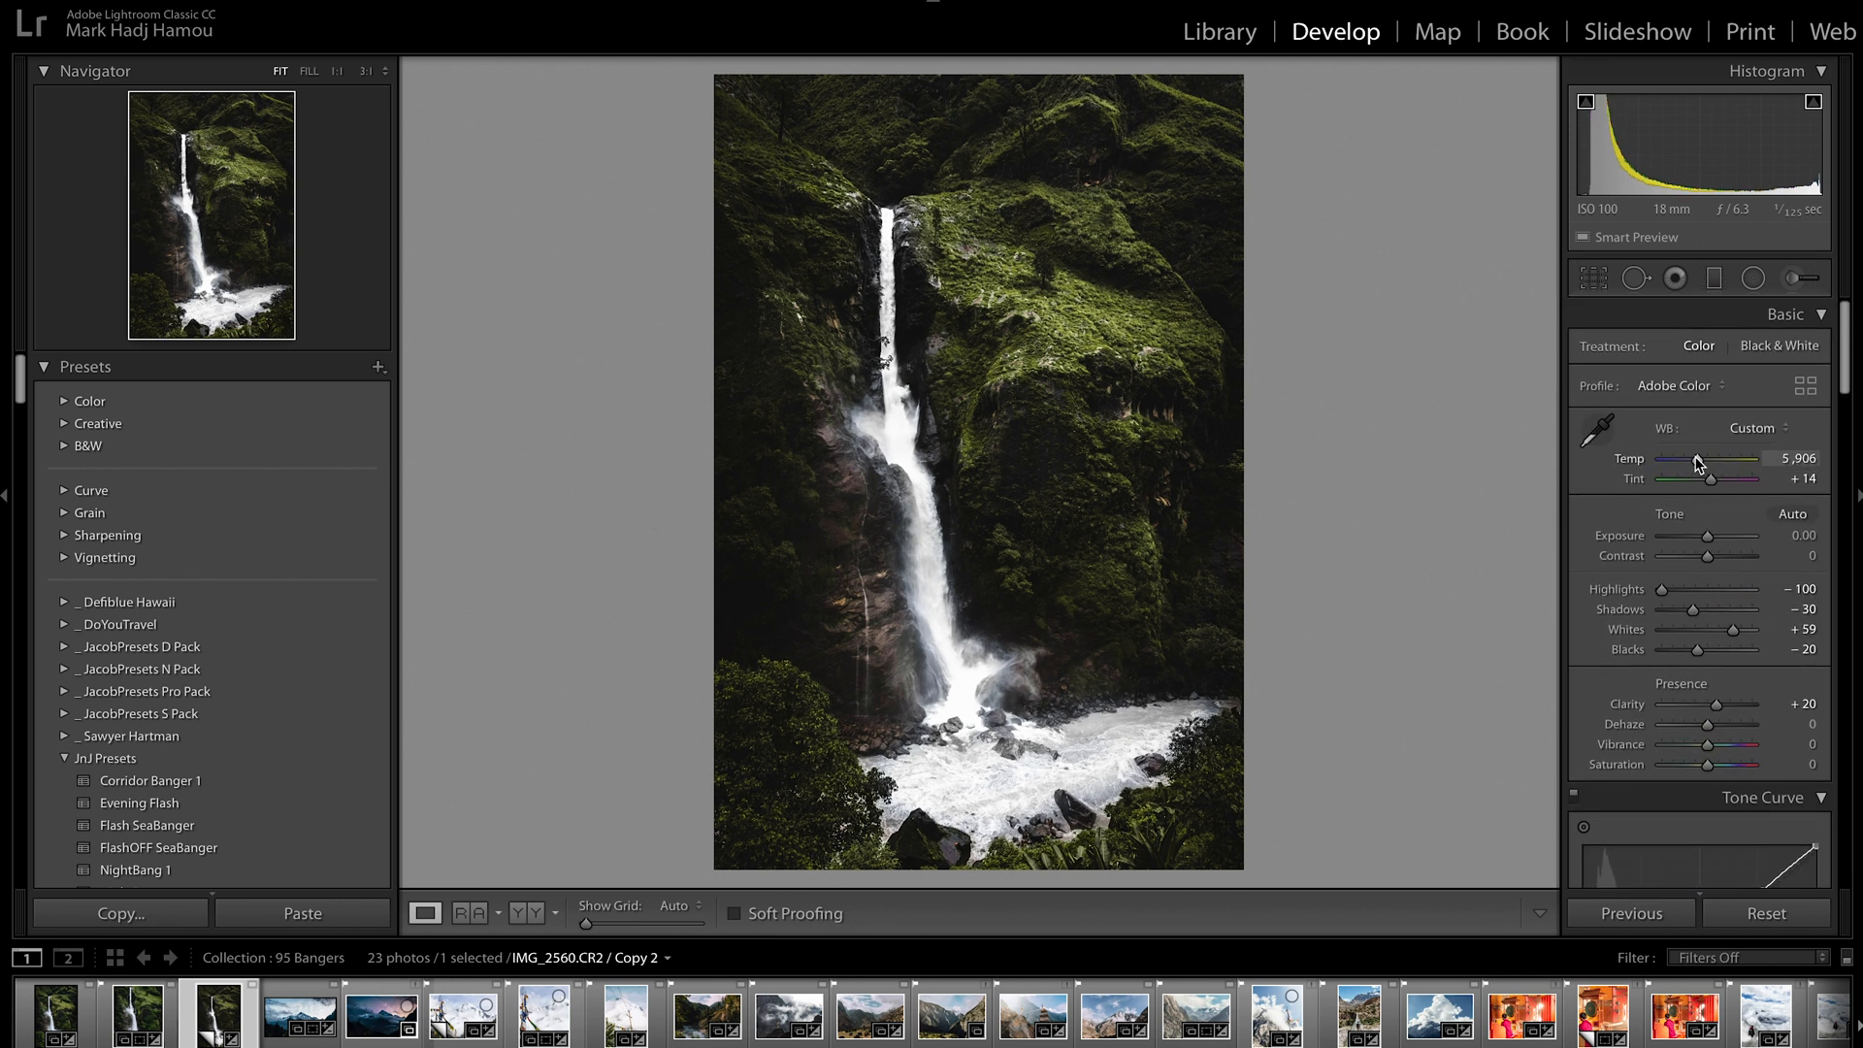
drag(1697, 463, 1688, 459)
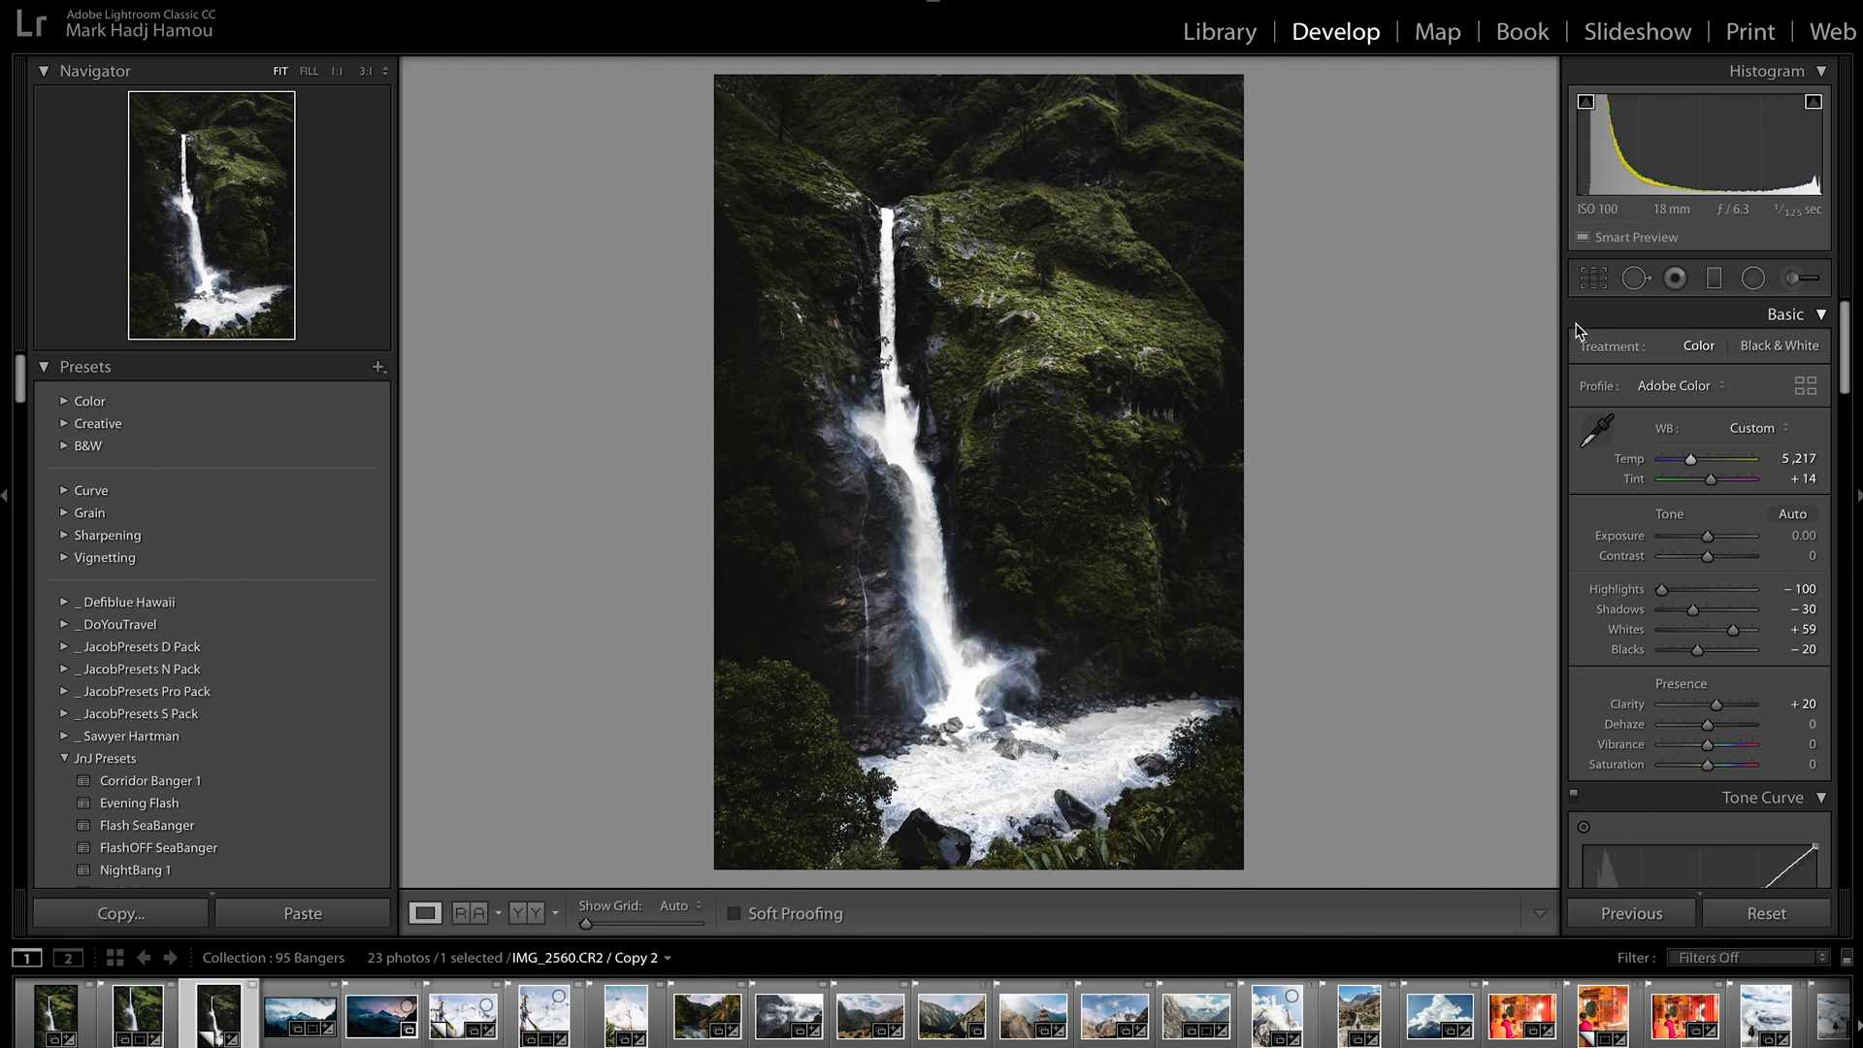
Crop the photo to the 4 x 5 / 8 x 10 aspect, moving the image slightly down within the frame, and apply the crop
click(1600, 283)
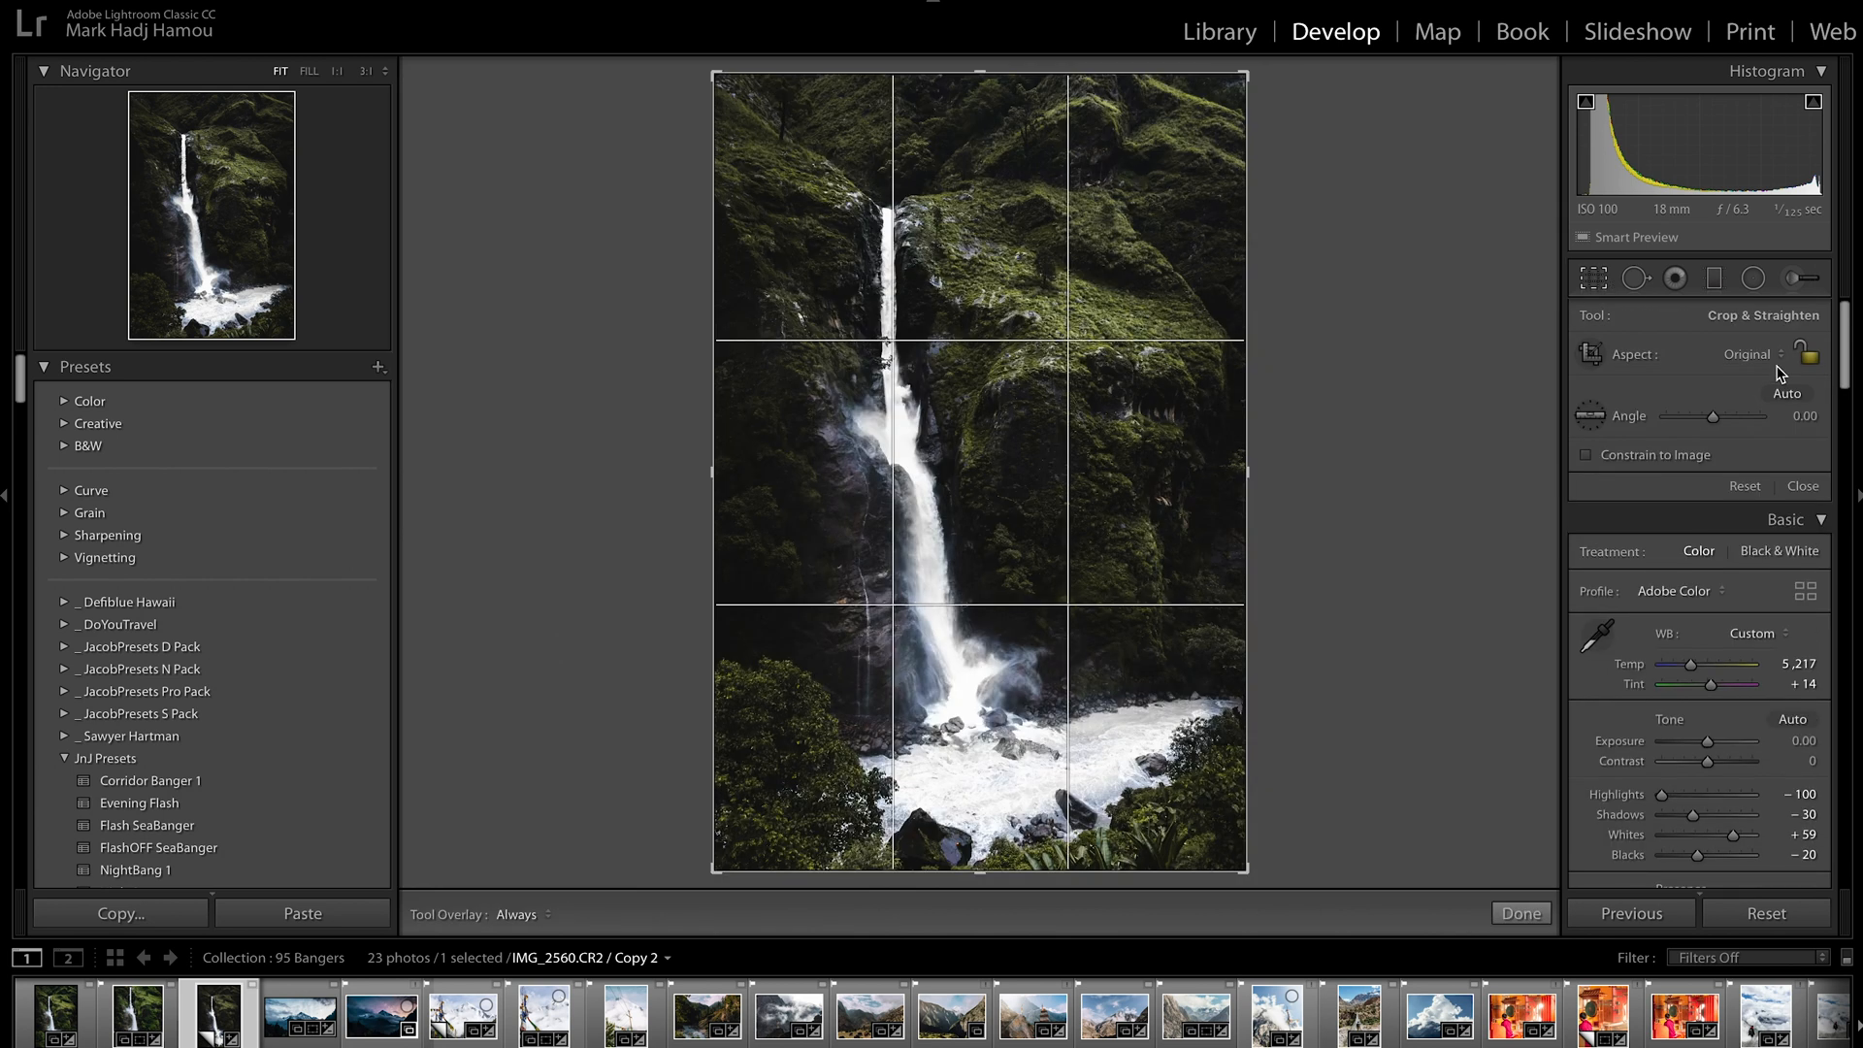
click(1726, 415)
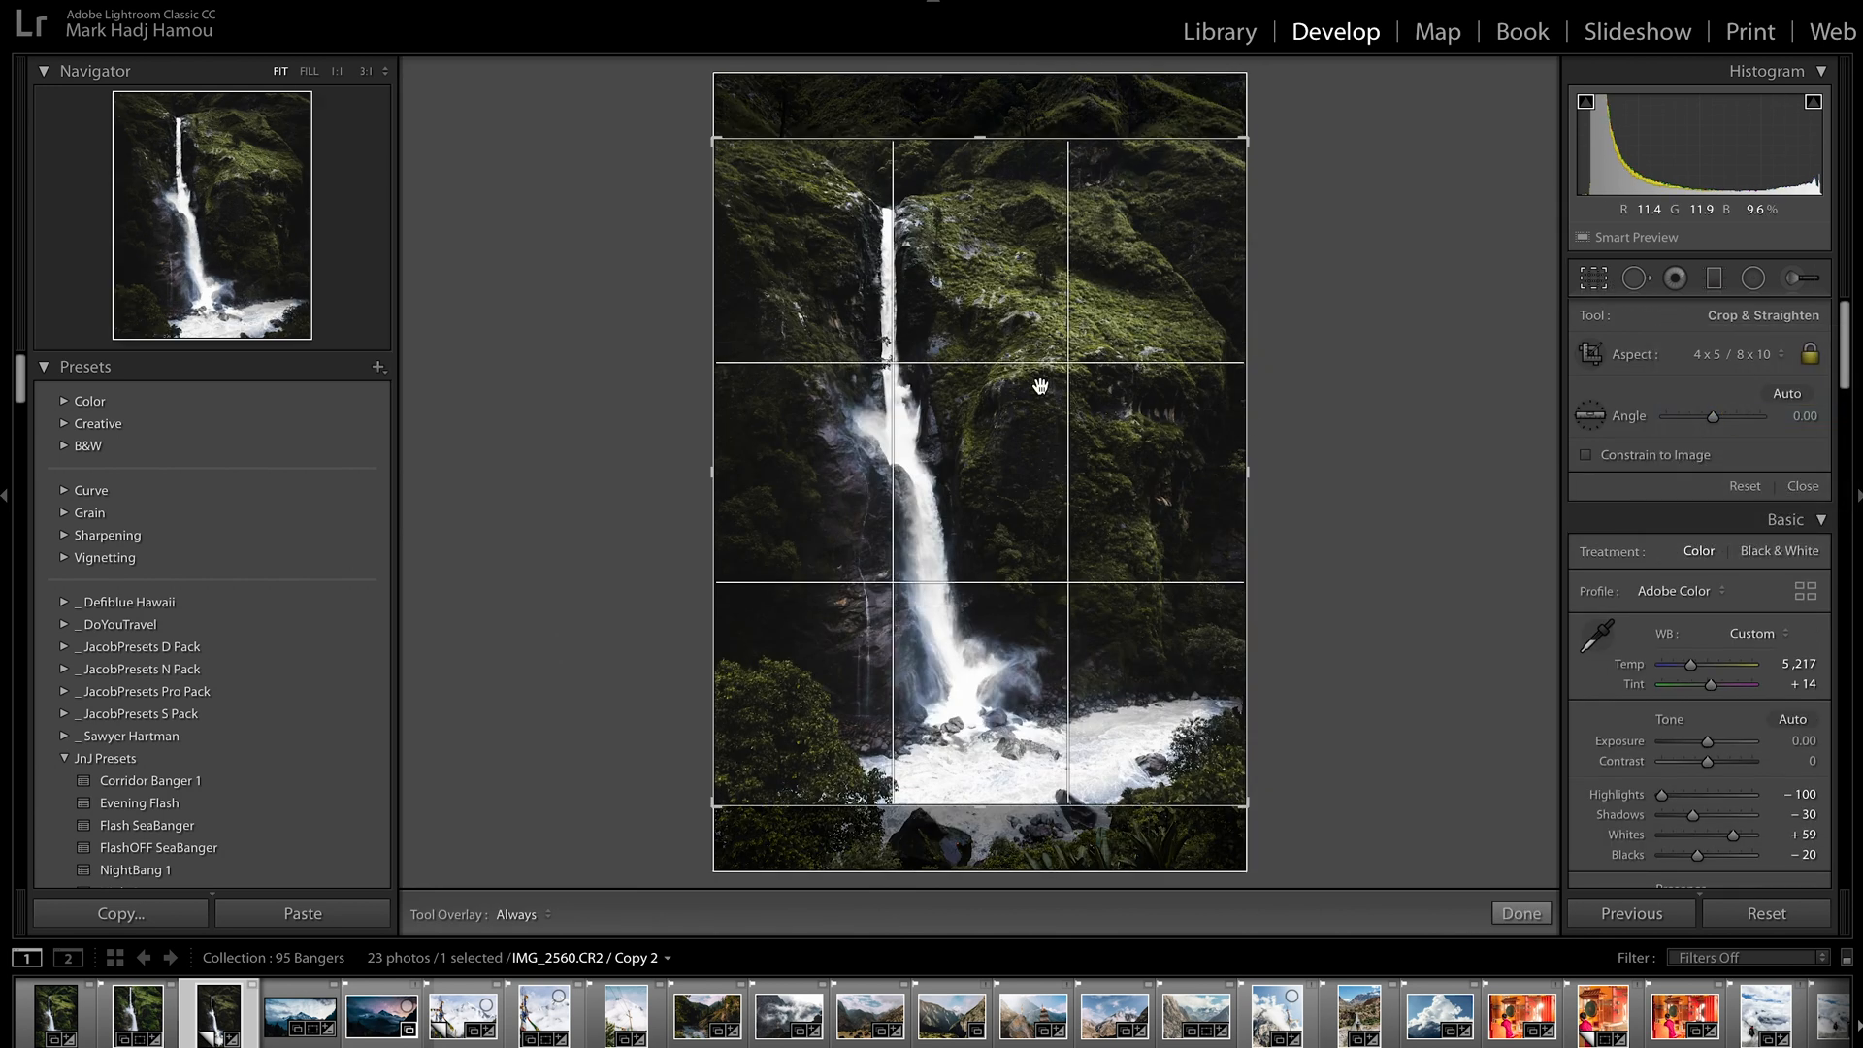
drag(1000, 429, 1003, 459)
key(Return)
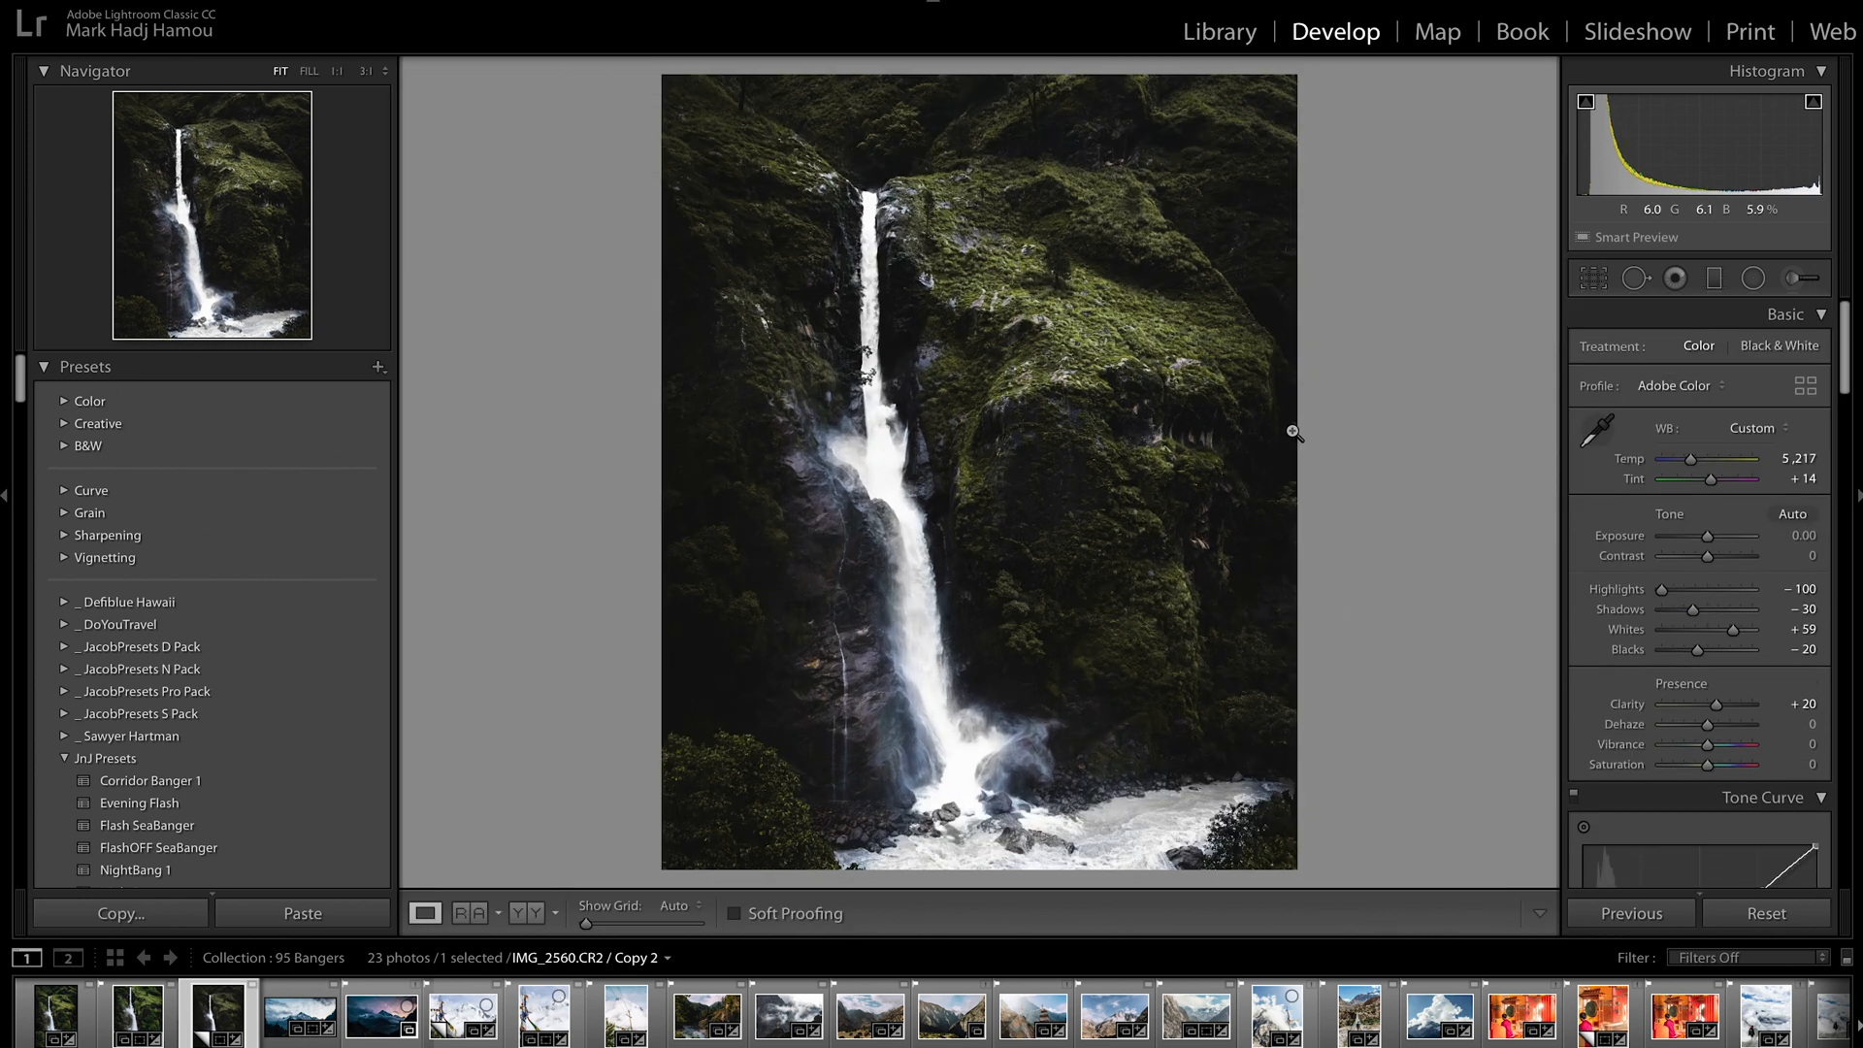